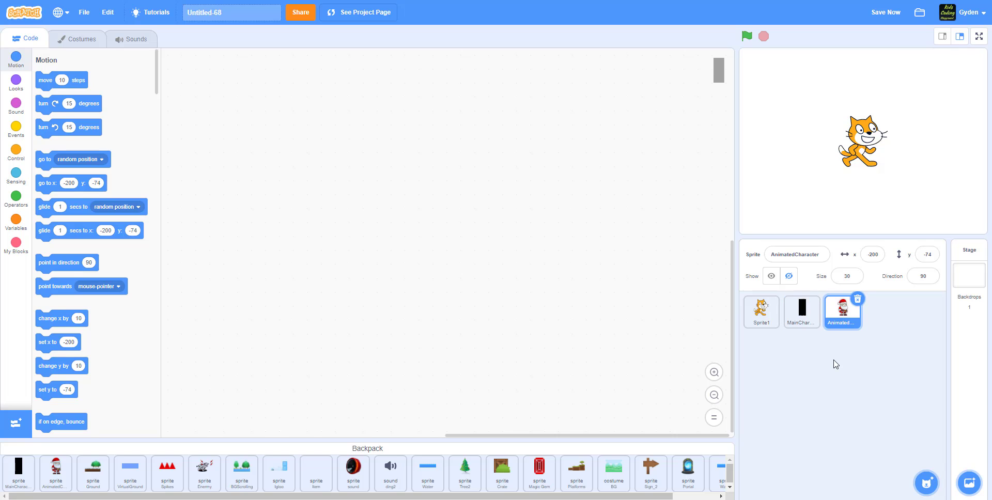
Step: Collapse the backpack and make the AnimatedCharacter and MainCharacter sprites visible on the stage
{"action": "left_click", "coordinate": [378, 449]}
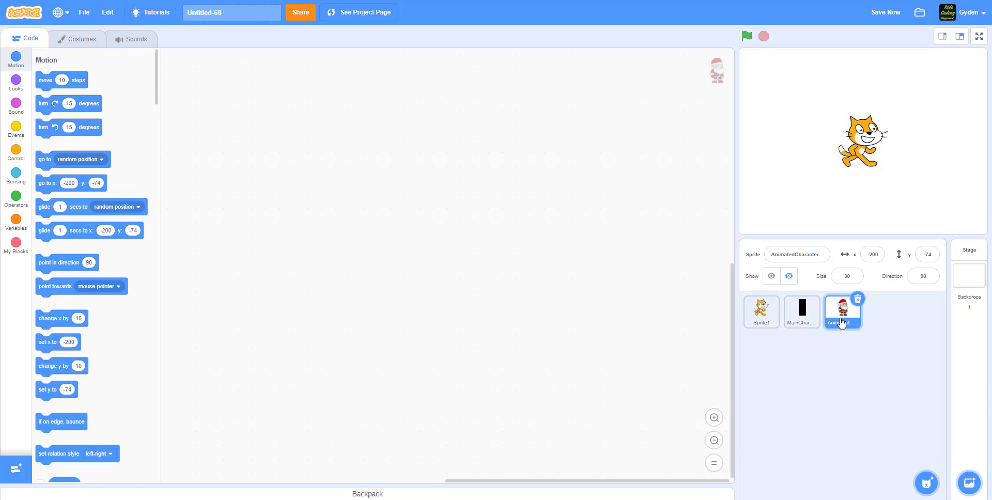
{"action": "left_click", "coordinate": [770, 276]}
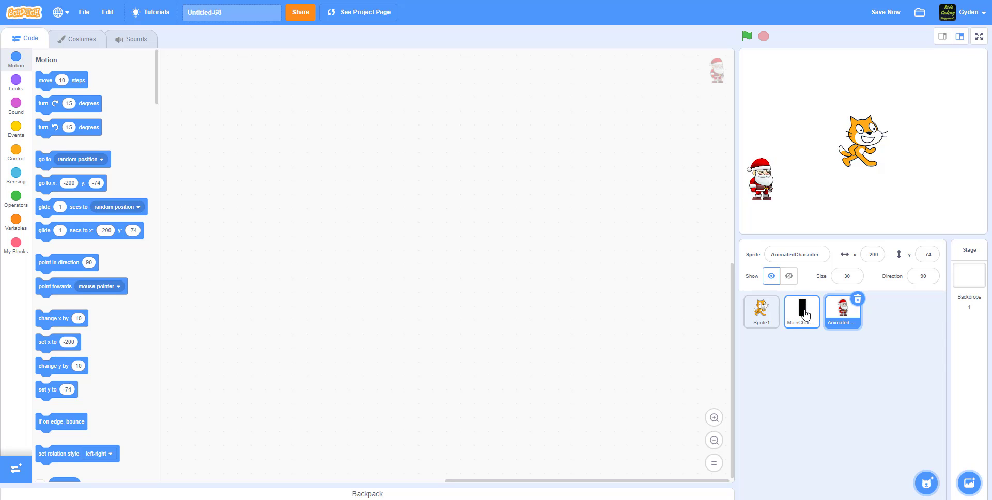
{"action": "left_click", "coordinate": [804, 313]}
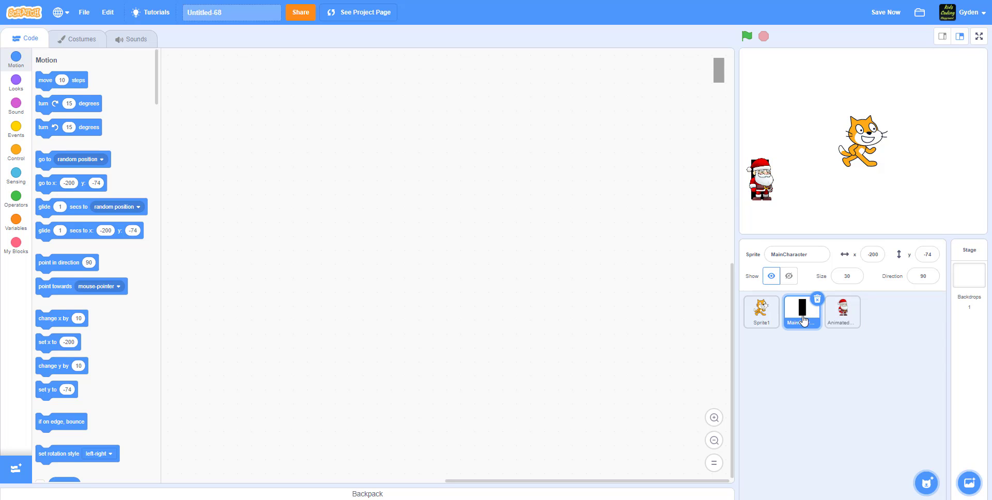
{"action": "left_click", "coordinate": [841, 321]}
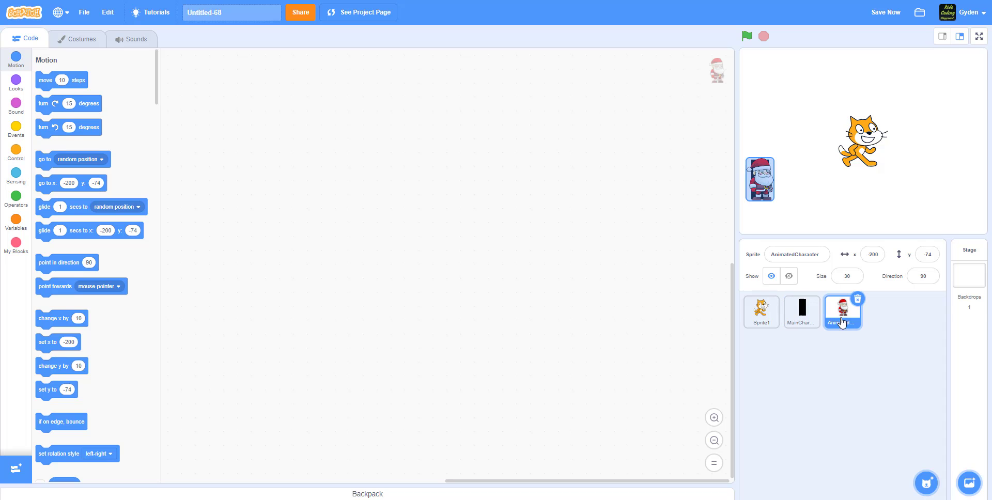
Step: Examine the two black rectangle costumes of the MainCharacter sprite and return to costume1
{"action": "left_click", "coordinate": [802, 318]}
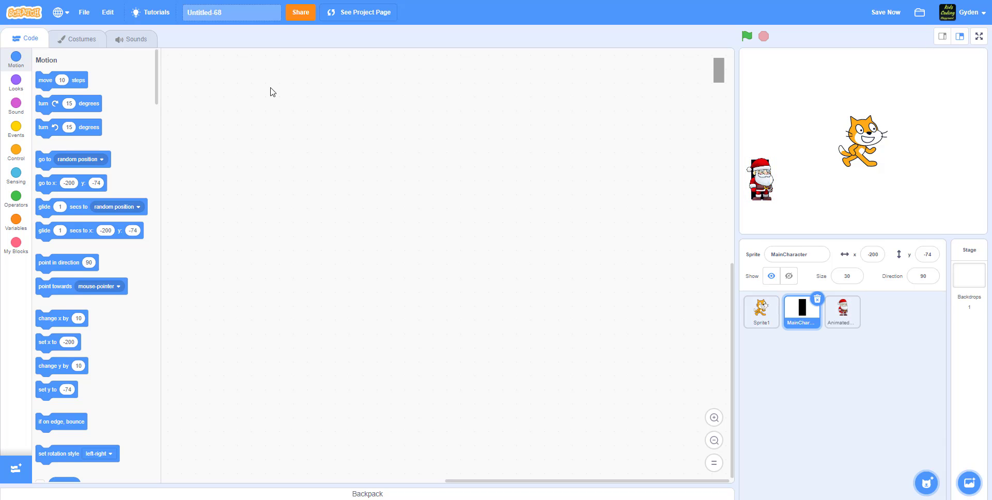
{"action": "left_click", "coordinate": [82, 39]}
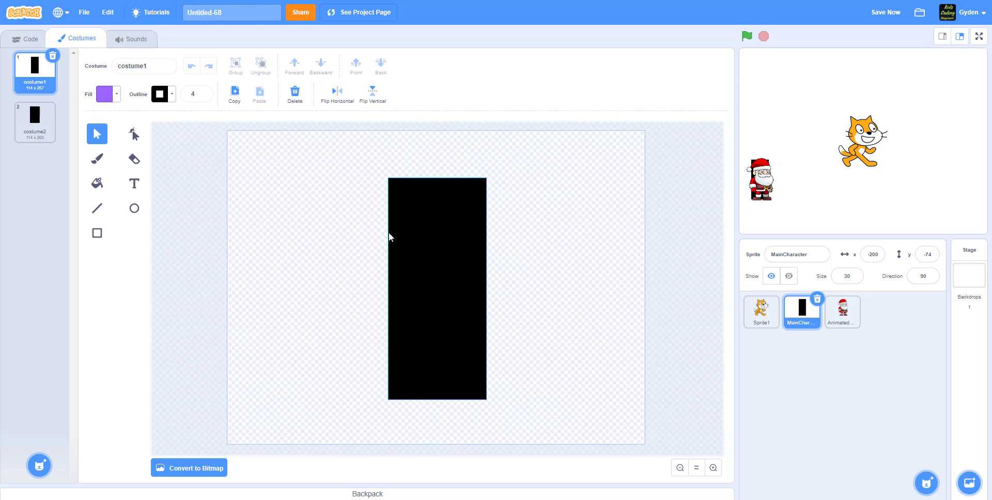
{"action": "left_click", "coordinate": [23, 128]}
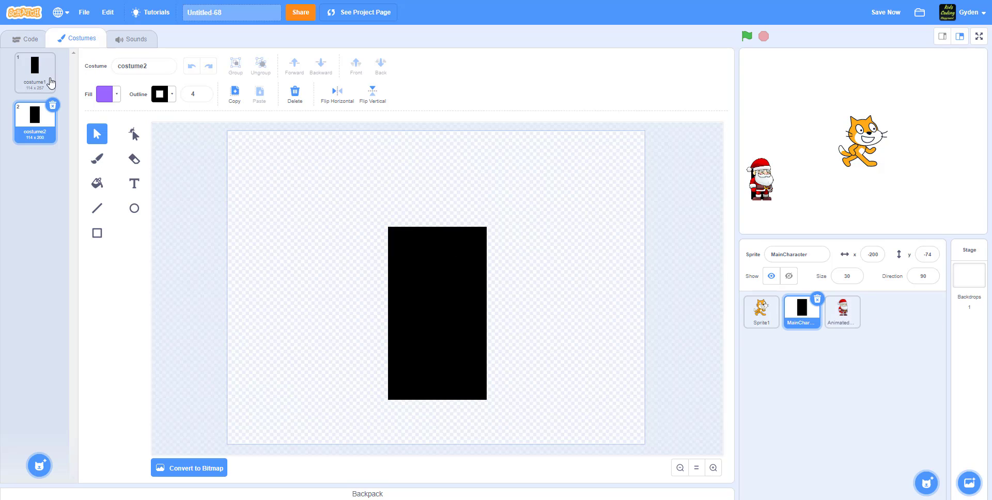
{"action": "left_click", "coordinate": [51, 83]}
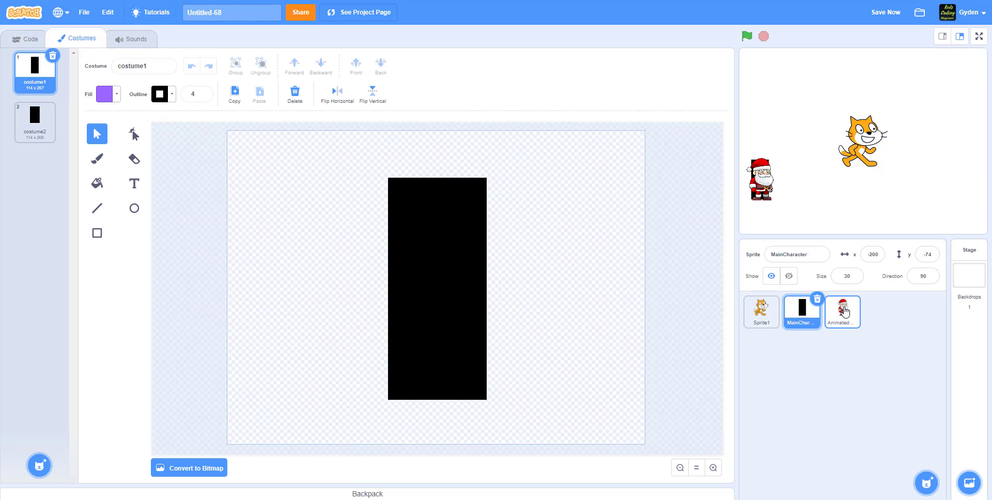
Step: Copy the Idle Santa artwork from AnimatedCharacter into MainCharacter's costume1 and centre it over the black rectangle for a size comparison
{"action": "left_click", "coordinate": [843, 312]}
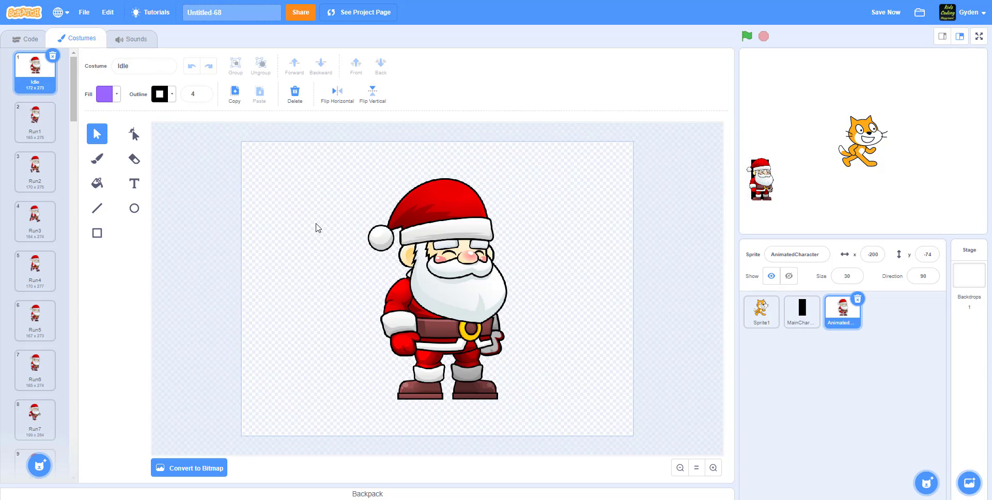
{"action": "key", "text": "ctrl+a"}
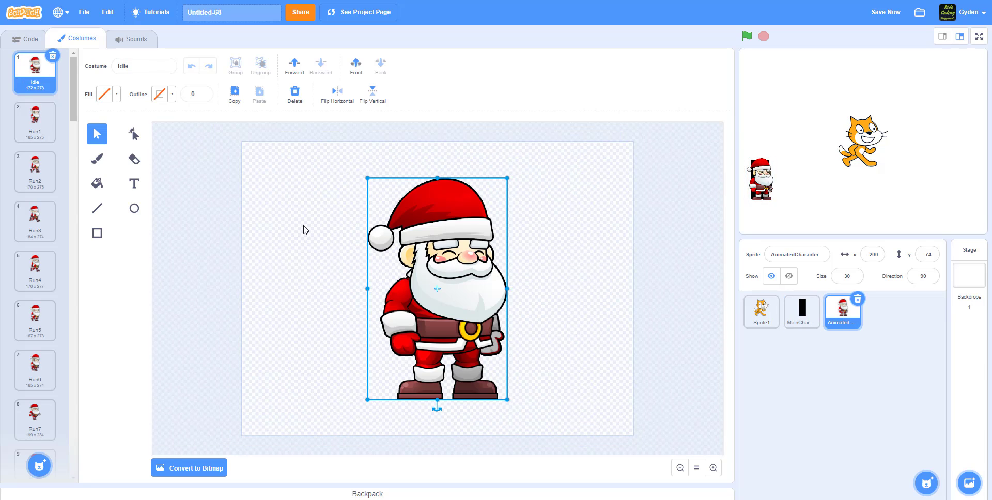
{"action": "key", "text": "ctrl+c"}
{"action": "left_click", "coordinate": [802, 311]}
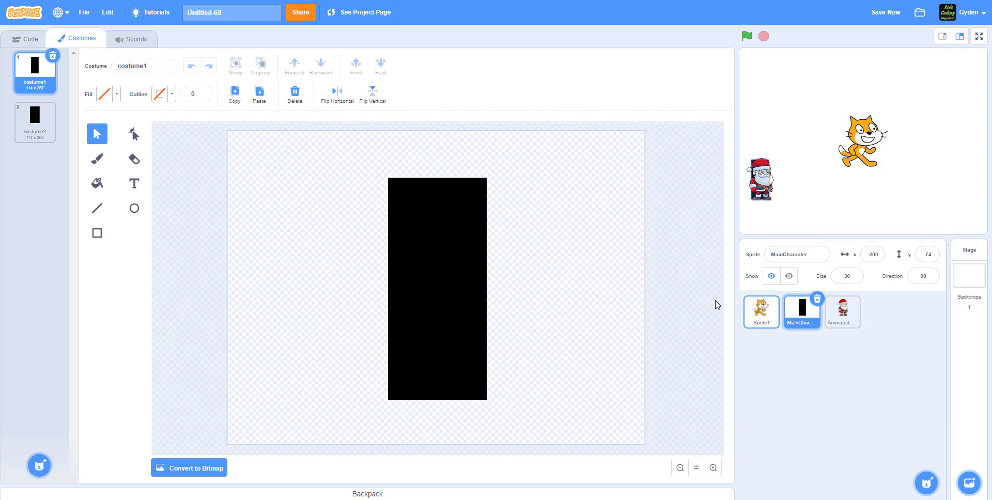
{"action": "key", "text": "ctrl+v"}
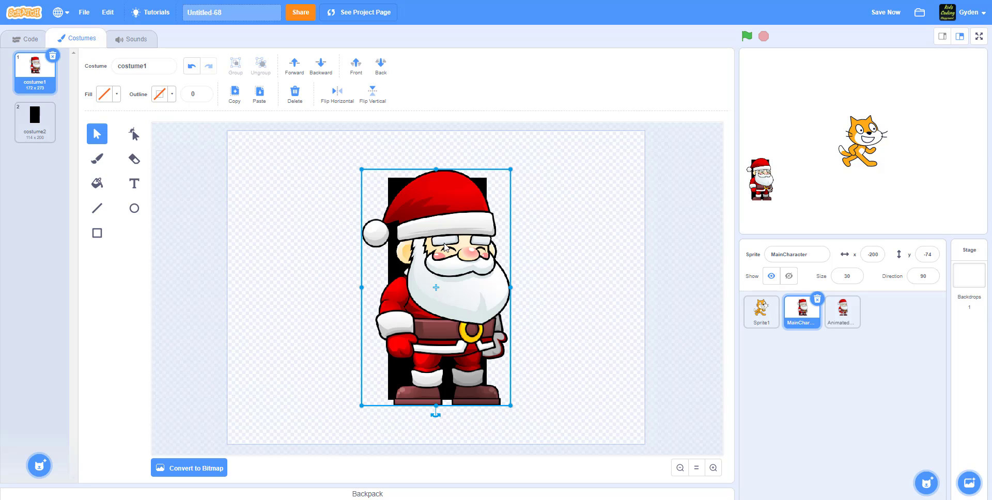
{"action": "left_click_drag", "start_coordinate": [443, 244], "coordinate": [443, 244]}
{"action": "mouse_move", "coordinate": [435, 285]}
{"action": "left_mouse_down"}
{"action": "mouse_move", "coordinate": [426, 283]}
{"action": "mouse_move", "coordinate": [435, 285]}
{"action": "left_mouse_up"}
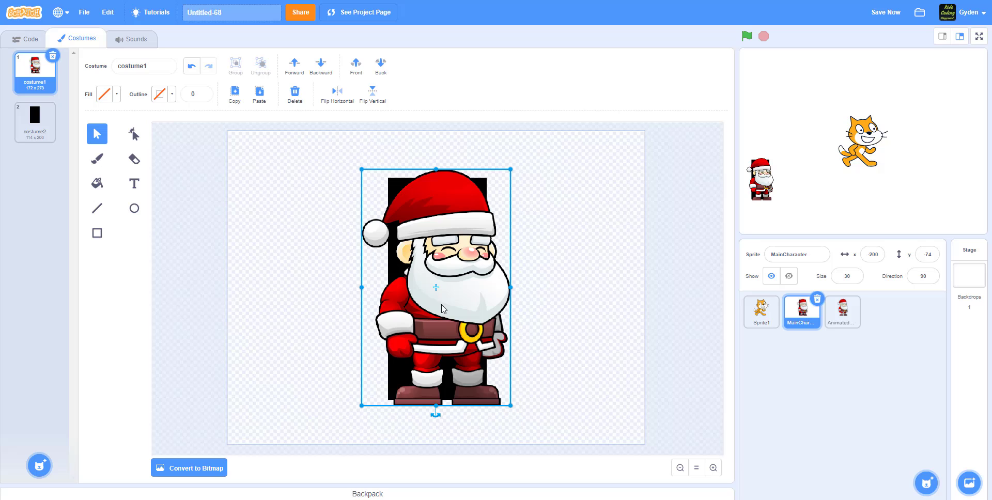
Step: Remove the pasted Santa from costume1 and centre the black rectangle on the canvas
{"action": "key", "text": "Delete"}
{"action": "left_click", "coordinate": [454, 268]}
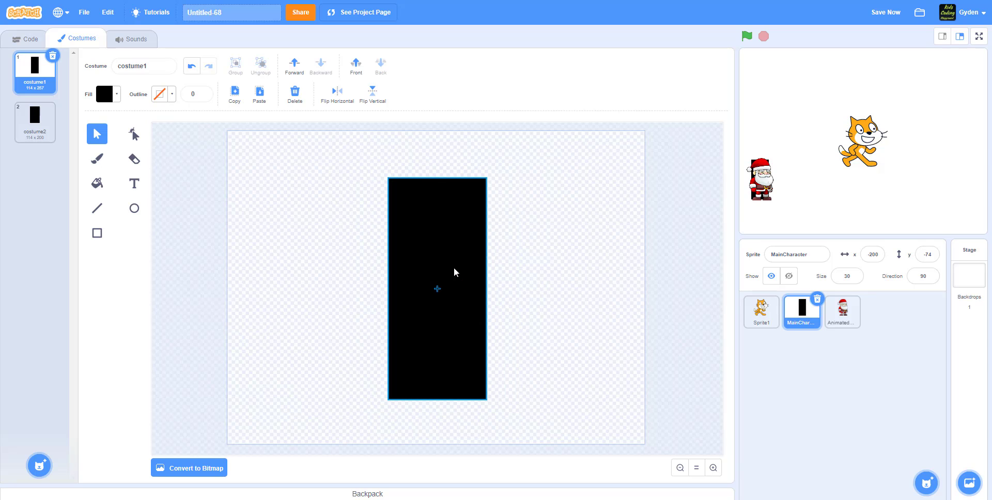
{"action": "left_click_drag", "start_coordinate": [454, 268], "coordinate": [453, 268]}
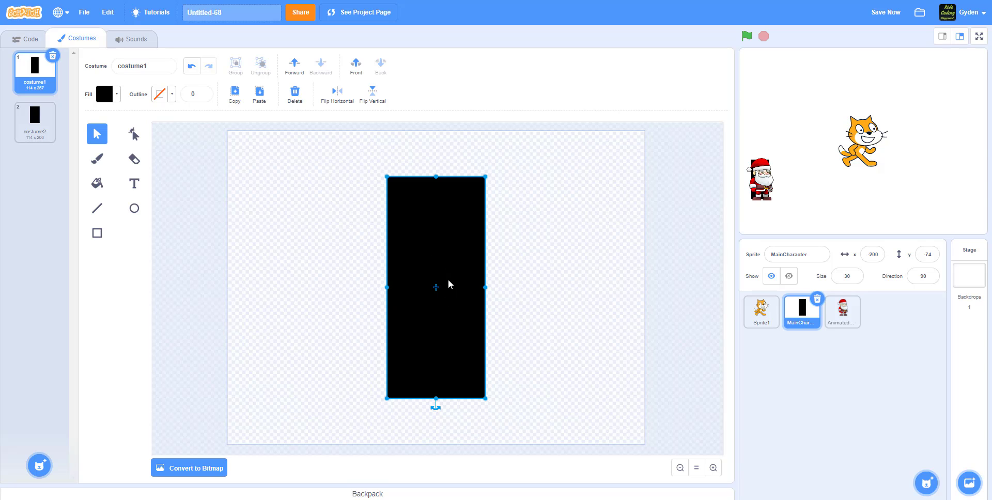
Step: Find the Slide3 costume of AnimatedCharacter and copy its Santa artwork
{"action": "left_click", "coordinate": [835, 309]}
{"action": "scroll", "coordinate": [51, 279], "scroll_direction": "down", "scroll_amount": 15}
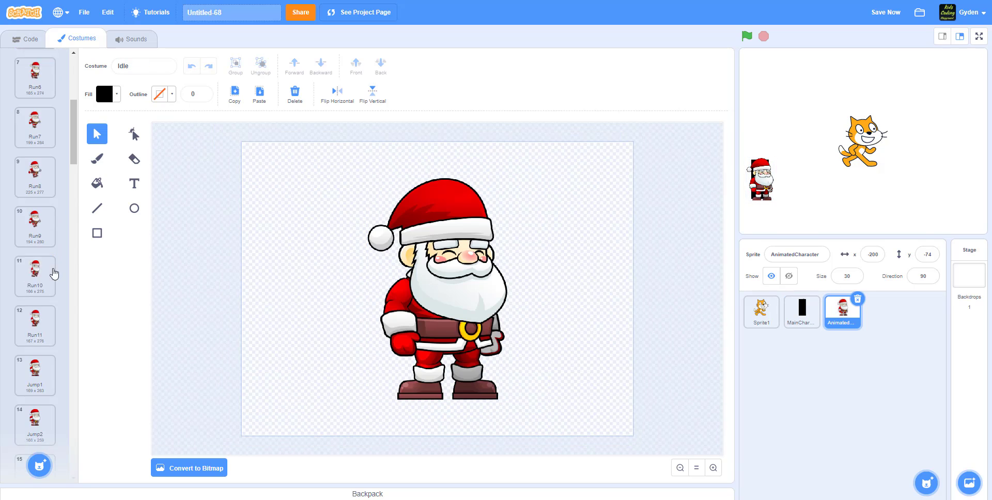
{"action": "scroll", "coordinate": [50, 290], "scroll_direction": "down", "scroll_amount": 20}
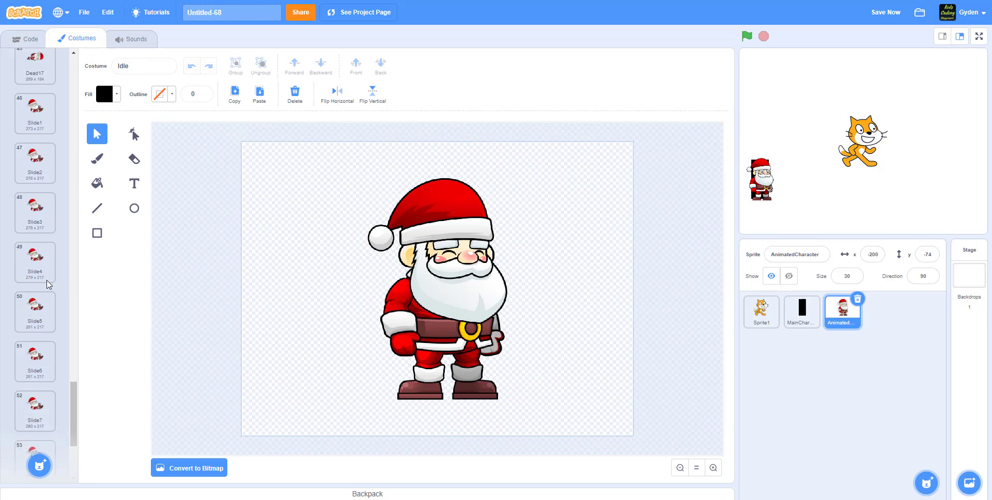
{"action": "scroll", "coordinate": [41, 233], "scroll_direction": "up", "scroll_amount": 2}
{"action": "left_click", "coordinate": [35, 129]}
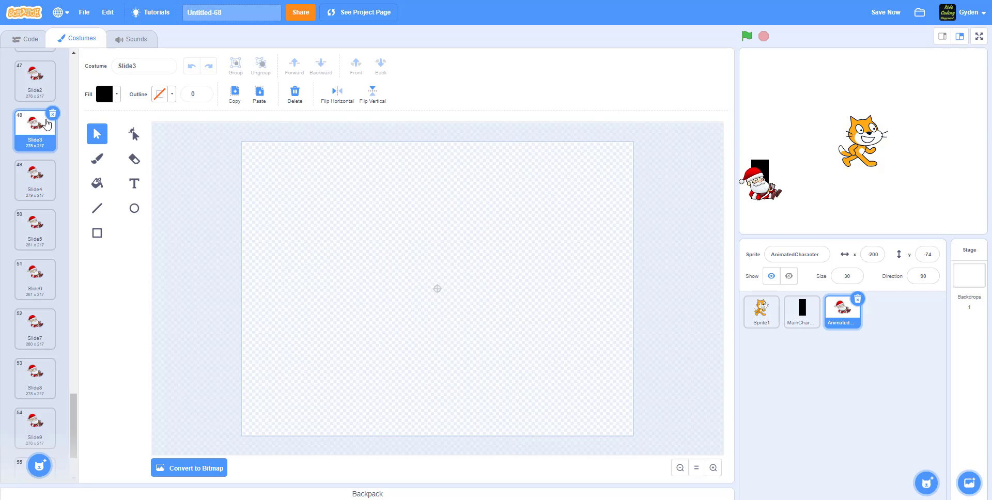
{"action": "left_click", "coordinate": [360, 235]}
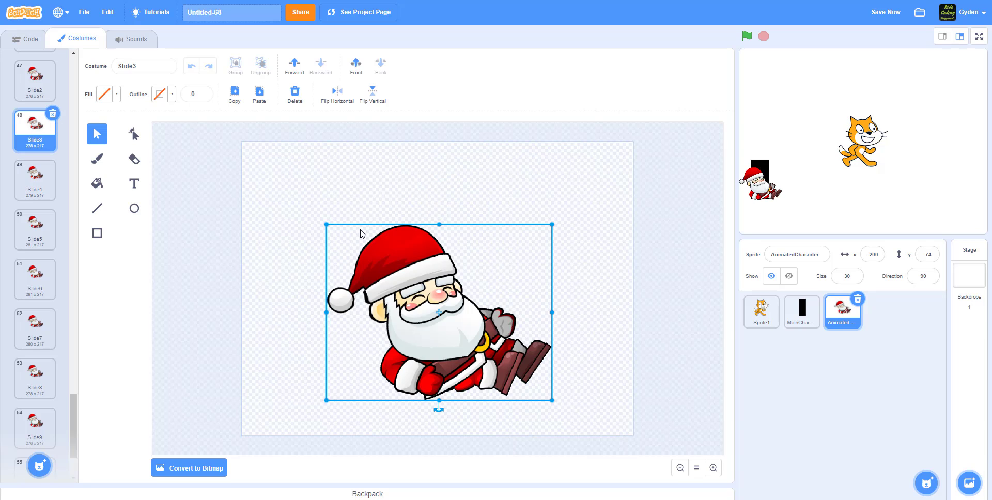
Step: Paste the sliding Santa centred over the rectangle in MainCharacter's costume2 to compare sizes, and remove it again
{"action": "left_click", "coordinate": [799, 317]}
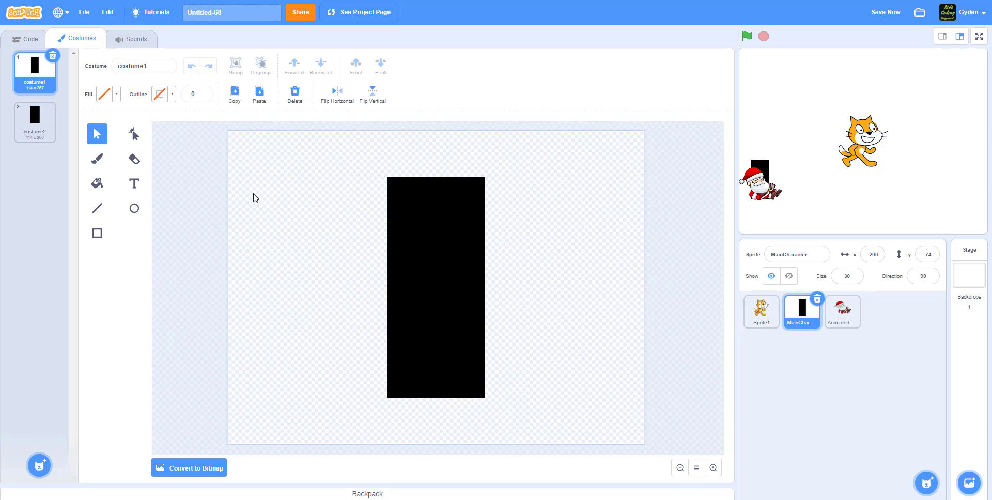
{"action": "left_click", "coordinate": [31, 130]}
{"action": "key", "text": "ctrl+v"}
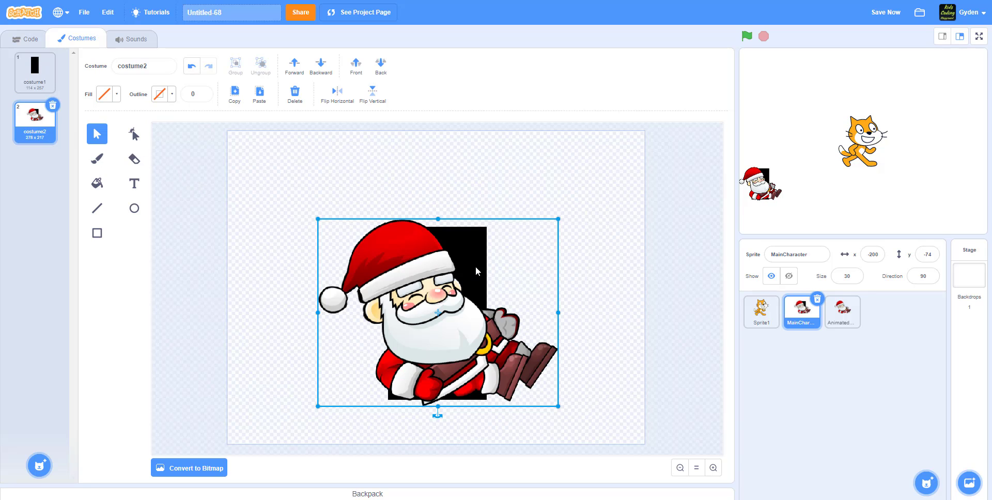
{"action": "left_click_drag", "start_coordinate": [437, 313], "coordinate": [437, 314]}
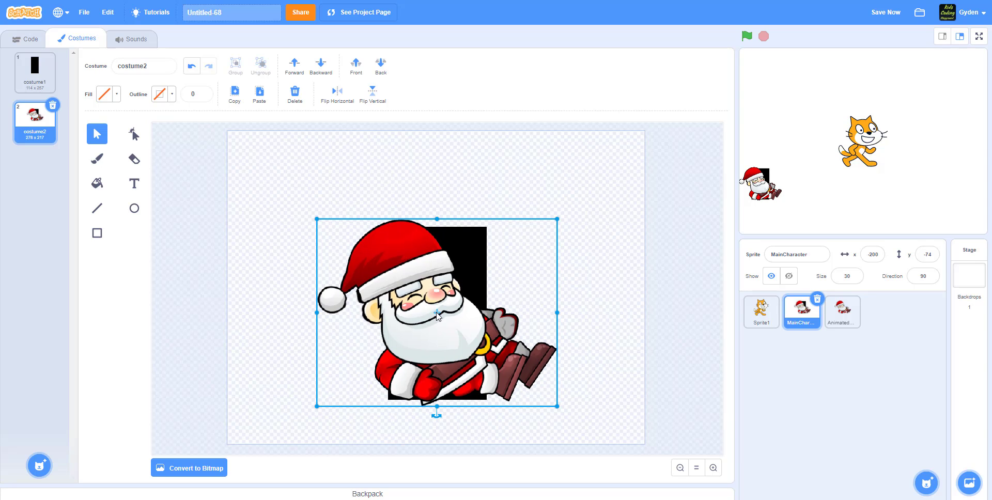
{"action": "left_click_drag", "start_coordinate": [437, 314], "coordinate": [437, 314]}
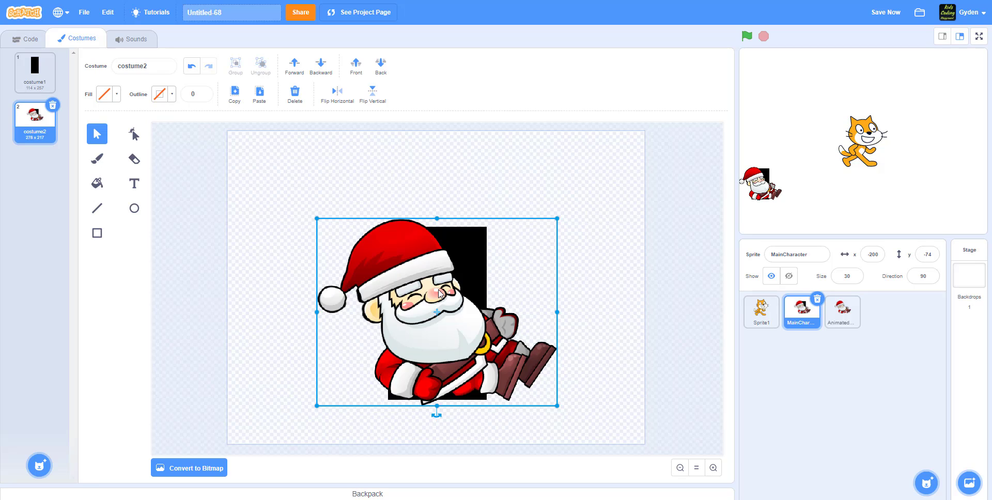
{"action": "key", "text": "Delete"}
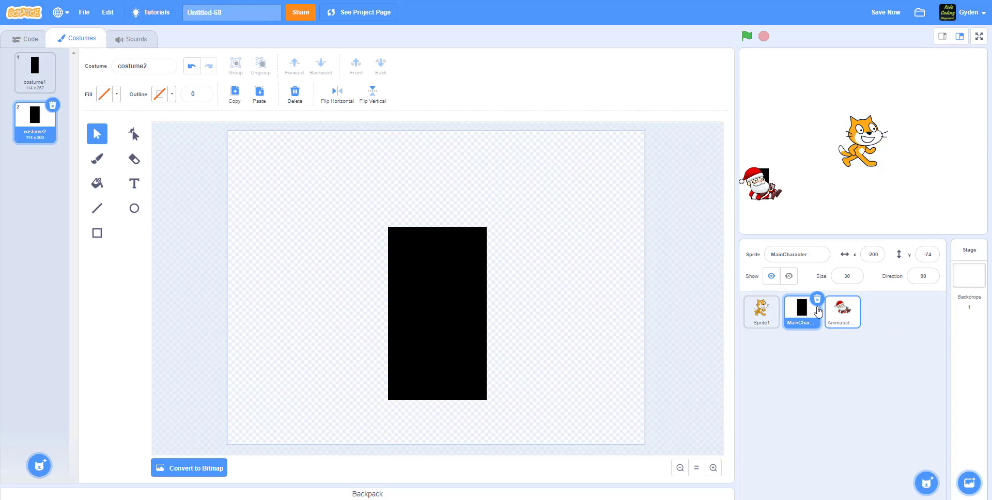
Step: Delete the cat sprite and create a new blank sprite to paint
{"action": "left_click", "coordinate": [761, 312]}
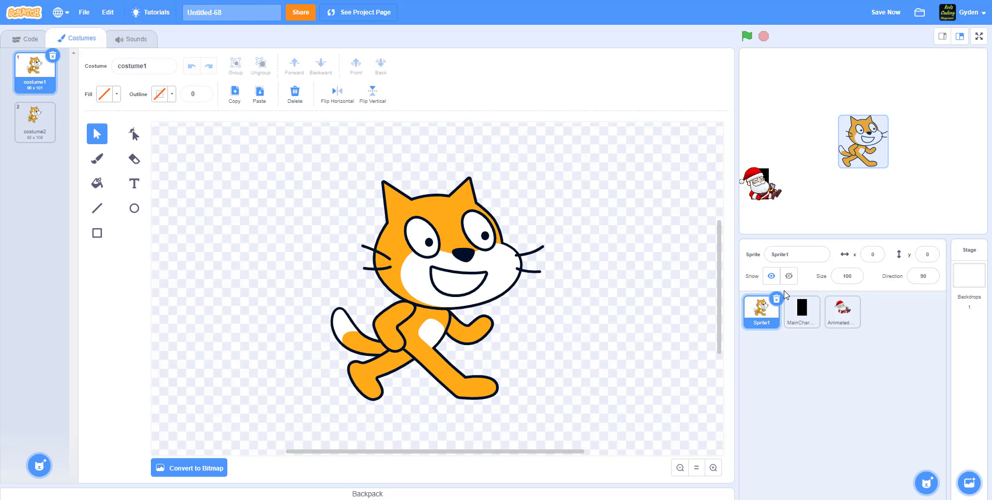
{"action": "left_click", "coordinate": [776, 299]}
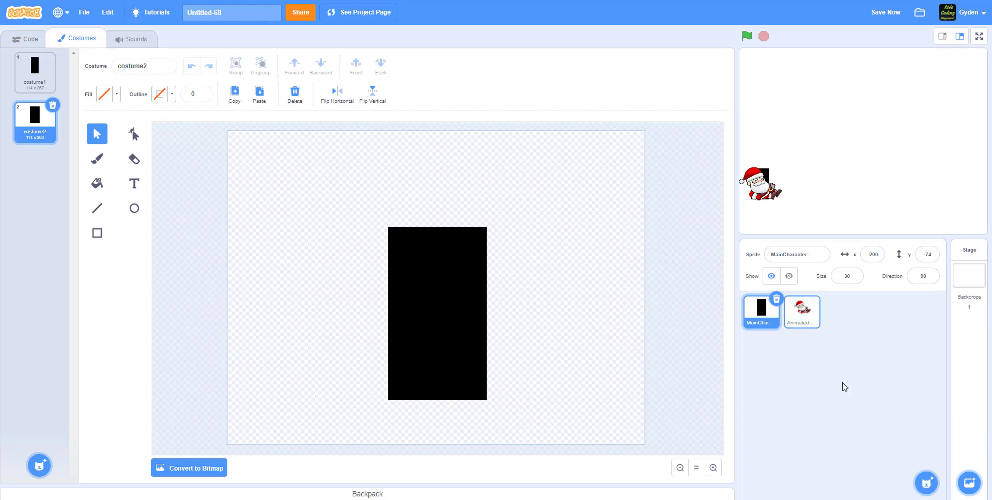
{"action": "mouse_move", "coordinate": [925, 483]}
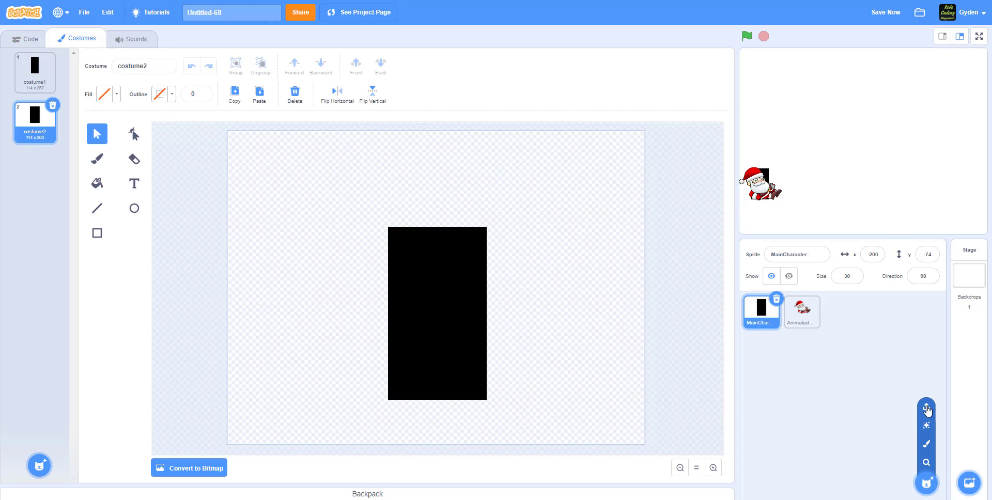
{"action": "left_click", "coordinate": [927, 451]}
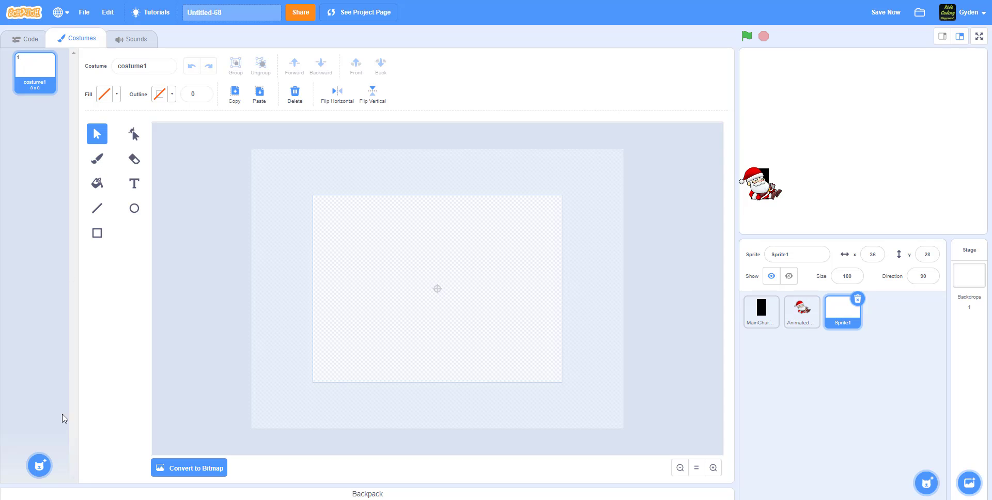
Step: Upload Idle (1).png from the santasprites png folder as a costume of the new sprite and delete its empty costume1
{"action": "mouse_move", "coordinate": [39, 465]}
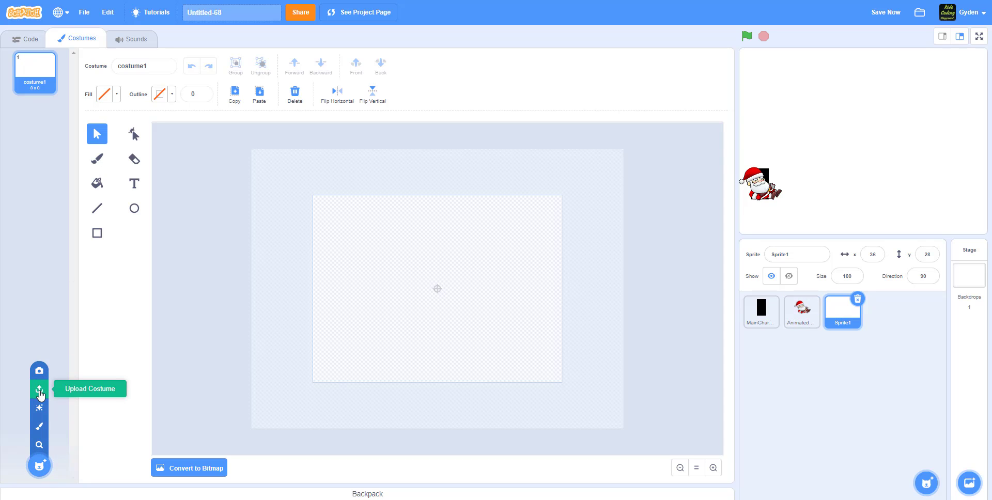
{"action": "left_click", "coordinate": [39, 394]}
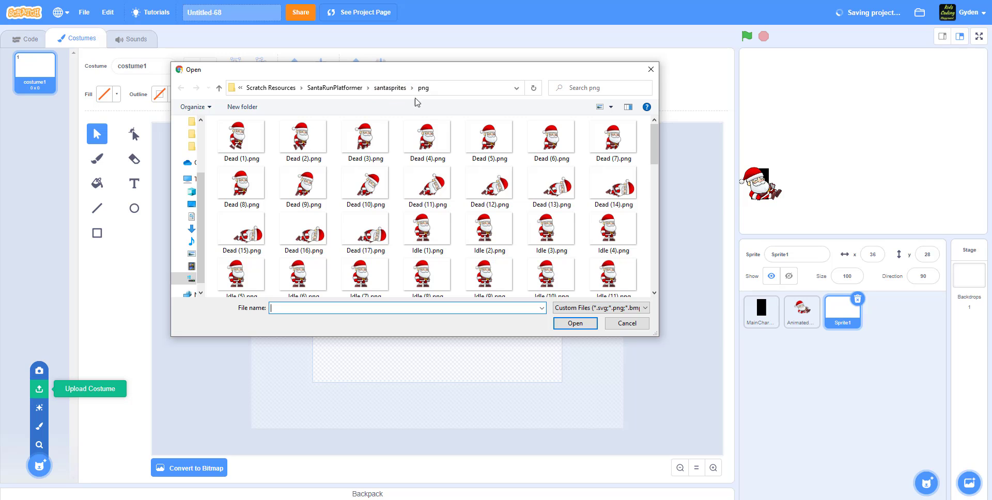
{"action": "left_click", "coordinate": [389, 88]}
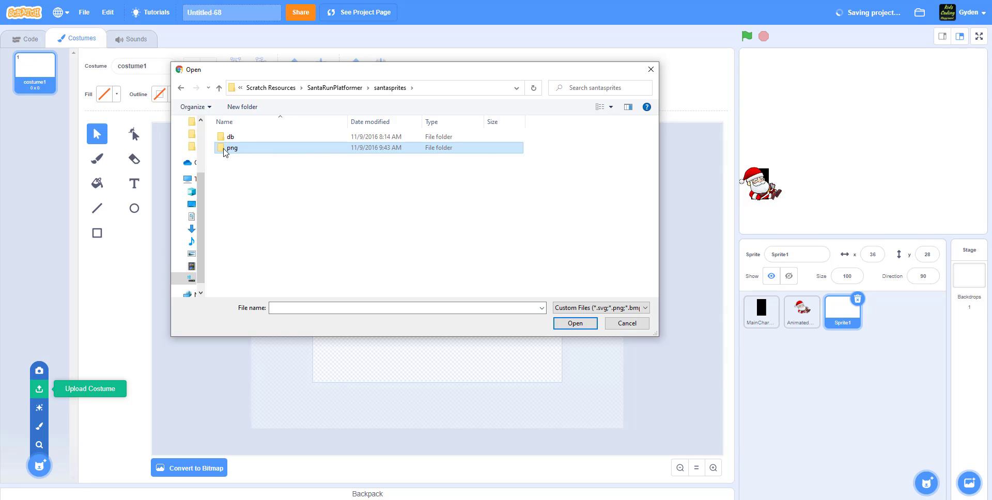
{"action": "double_click", "coordinate": [230, 148]}
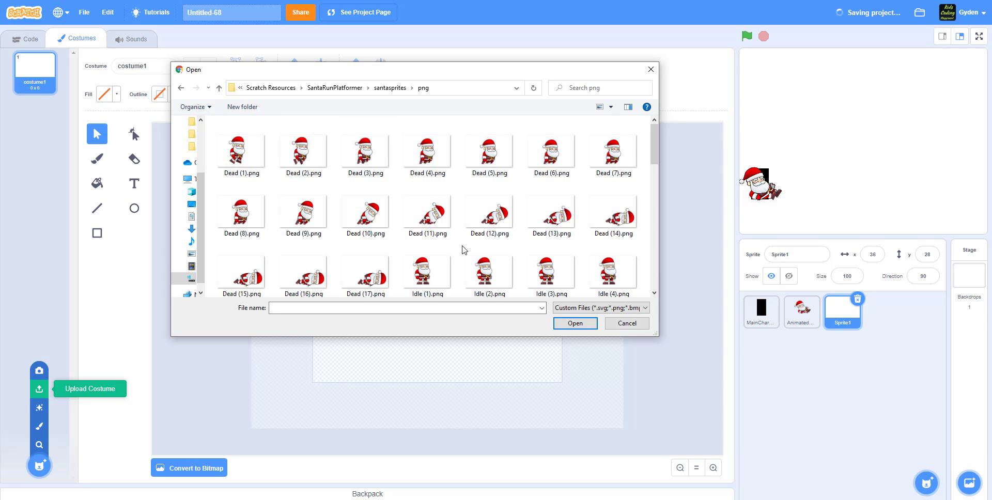
{"action": "scroll", "coordinate": [483, 204], "scroll_direction": "down", "scroll_amount": 1}
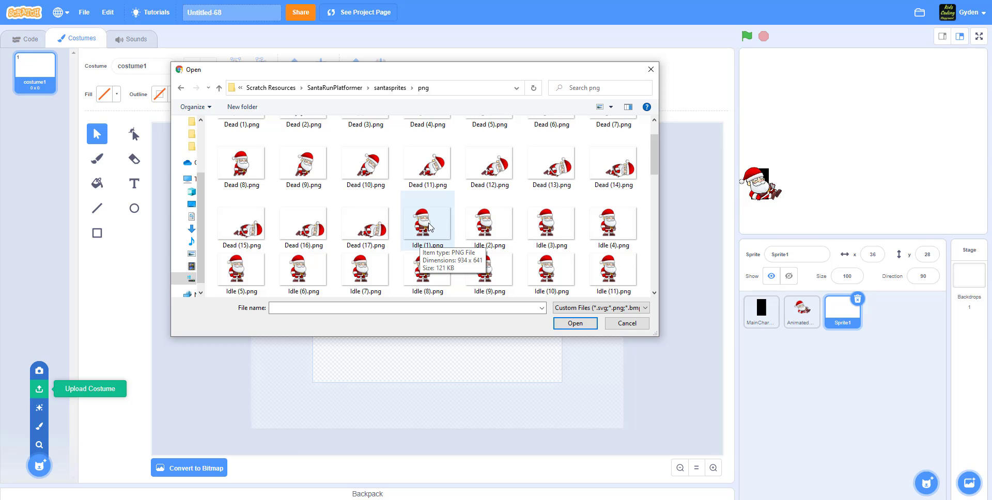
{"action": "left_click", "coordinate": [429, 230]}
{"action": "left_click", "coordinate": [575, 323]}
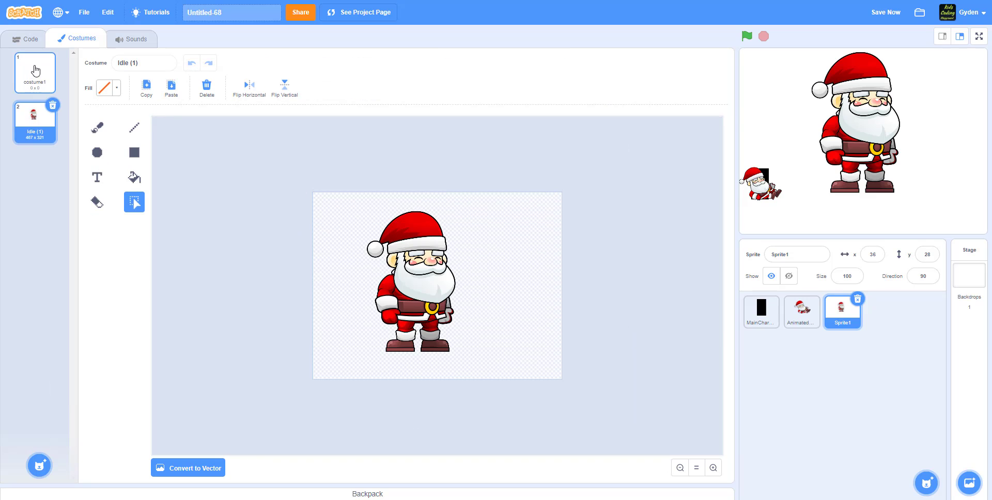
{"action": "left_click", "coordinate": [32, 73]}
{"action": "left_click", "coordinate": [52, 57]}
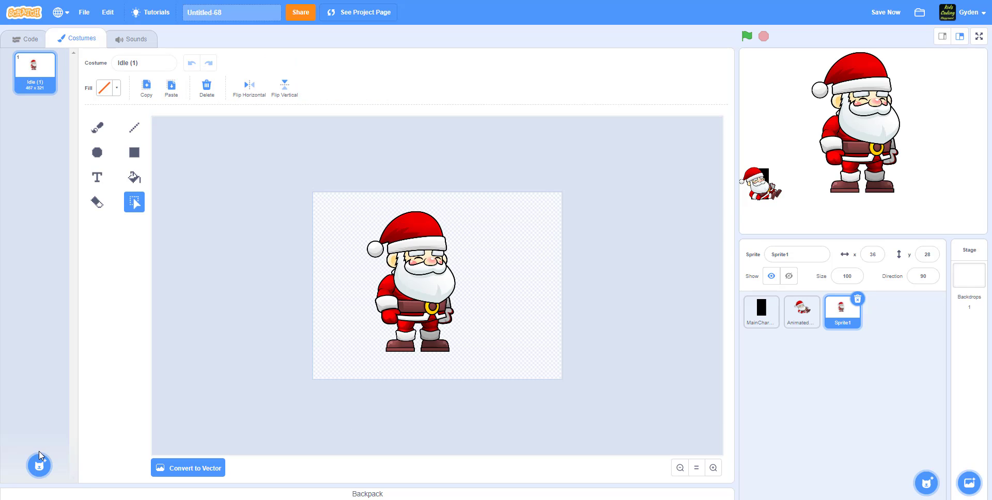
Step: Upload Run (1).png through Run (11).png from the santasprites png folder as costumes of Sprite1
{"action": "mouse_move", "coordinate": [41, 456]}
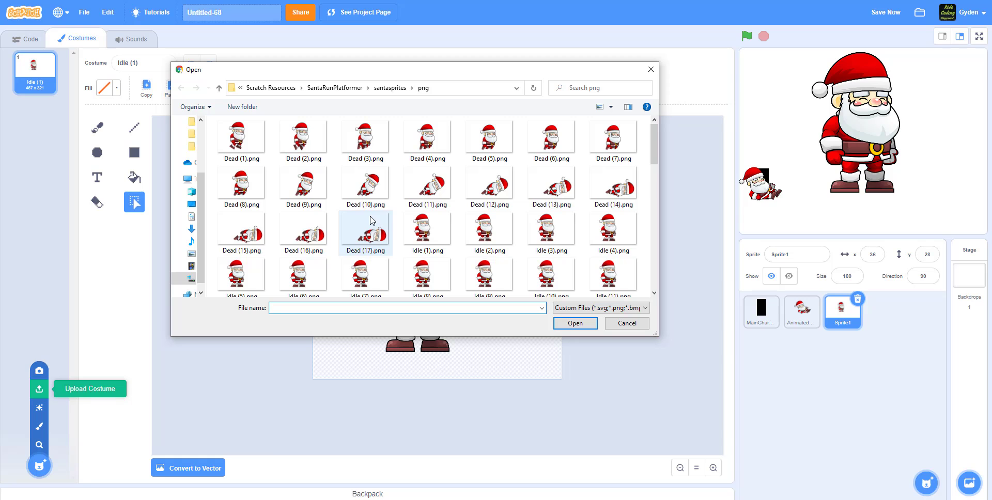
{"action": "scroll", "coordinate": [287, 248], "scroll_direction": "down", "scroll_amount": 1}
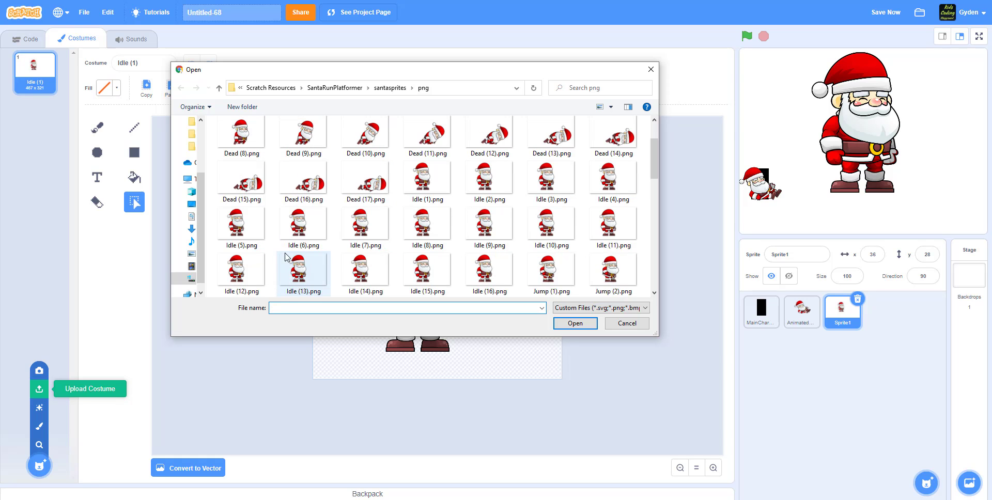
{"action": "scroll", "coordinate": [465, 222], "scroll_direction": "down", "scroll_amount": 4}
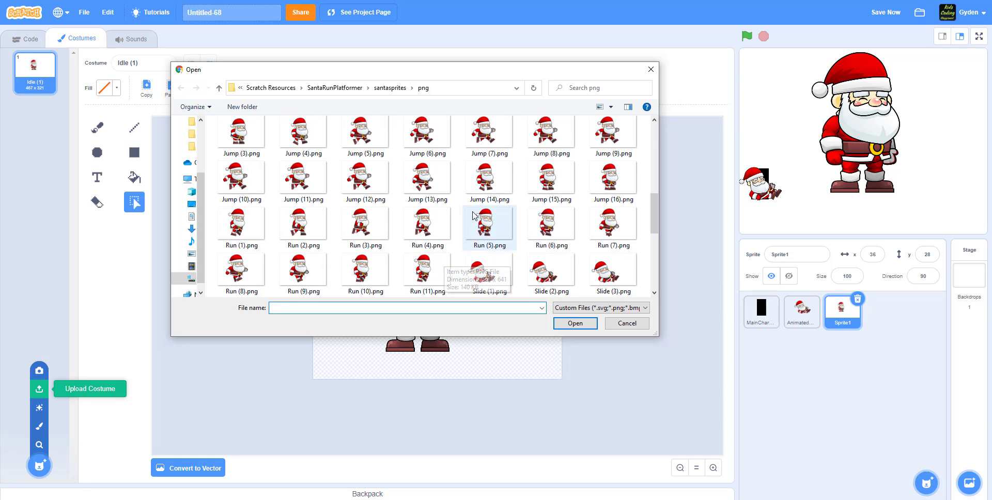
{"action": "left_click", "coordinate": [259, 227]}
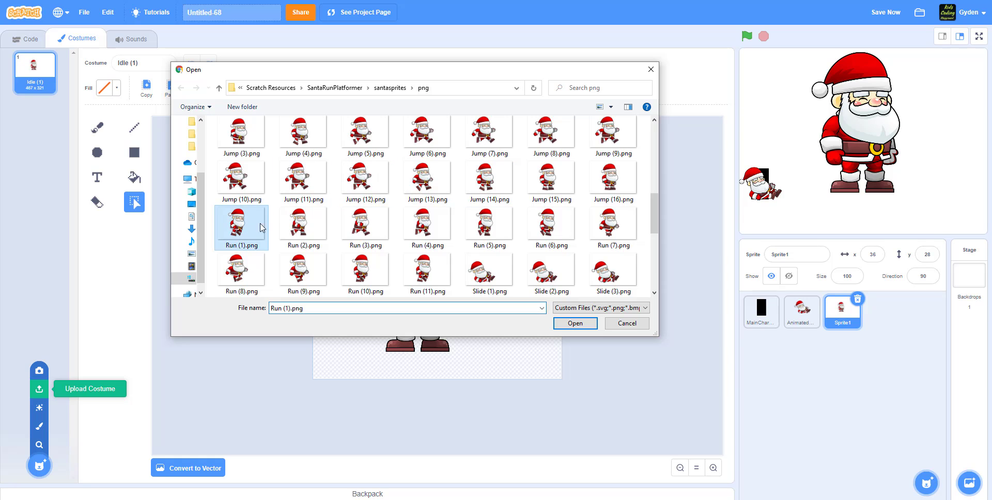
{"action": "scroll", "coordinate": [443, 244], "scroll_direction": "down", "scroll_amount": 2}
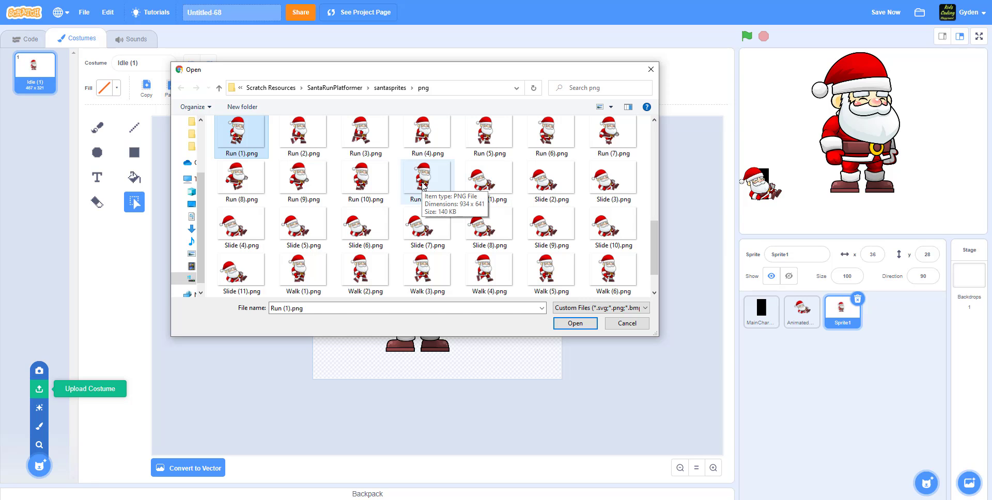
{"action": "left_click", "coordinate": [423, 183], "text": "shift"}
{"action": "left_click", "coordinate": [575, 324]}
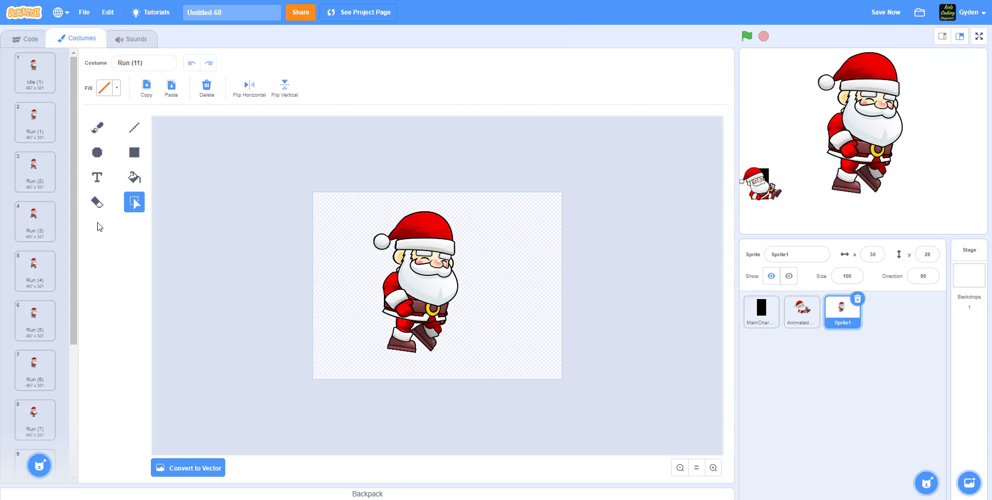
Step: Rename the Idle (1), Run (1) and Run (2) costumes to Idle, Run1 and Run2
{"action": "left_click", "coordinate": [35, 71]}
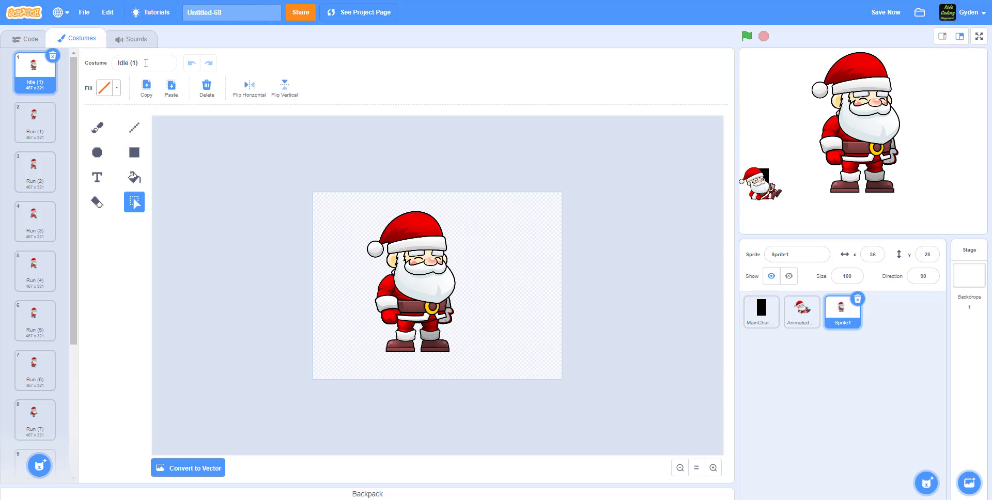
{"action": "left_click_drag", "start_coordinate": [139, 62], "coordinate": [130, 62]}
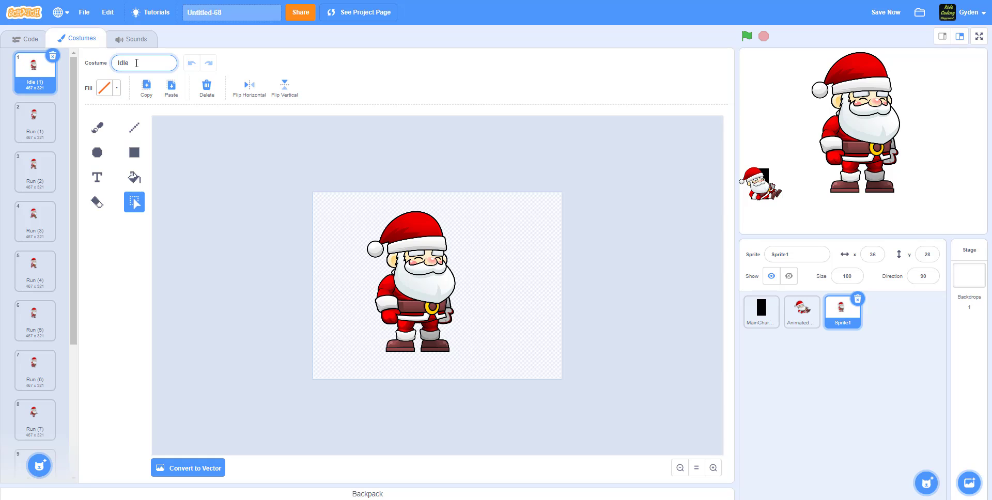
{"action": "left_click", "coordinate": [36, 120]}
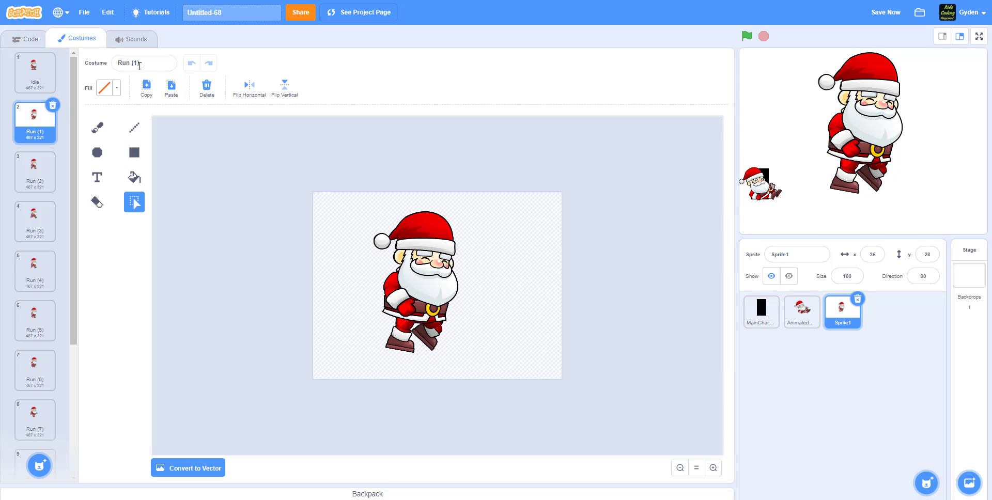
{"action": "left_click_drag", "start_coordinate": [139, 66], "coordinate": [132, 64]}
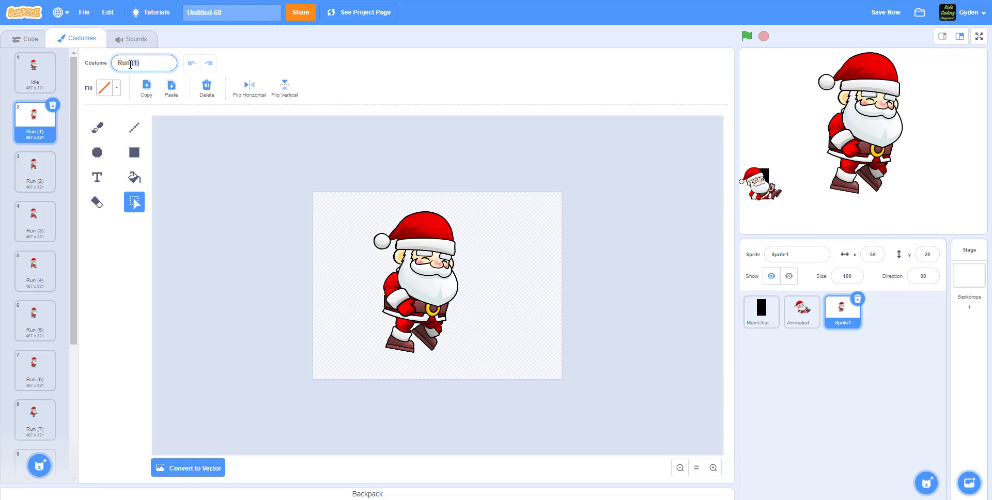
{"action": "left_click", "coordinate": [36, 171]}
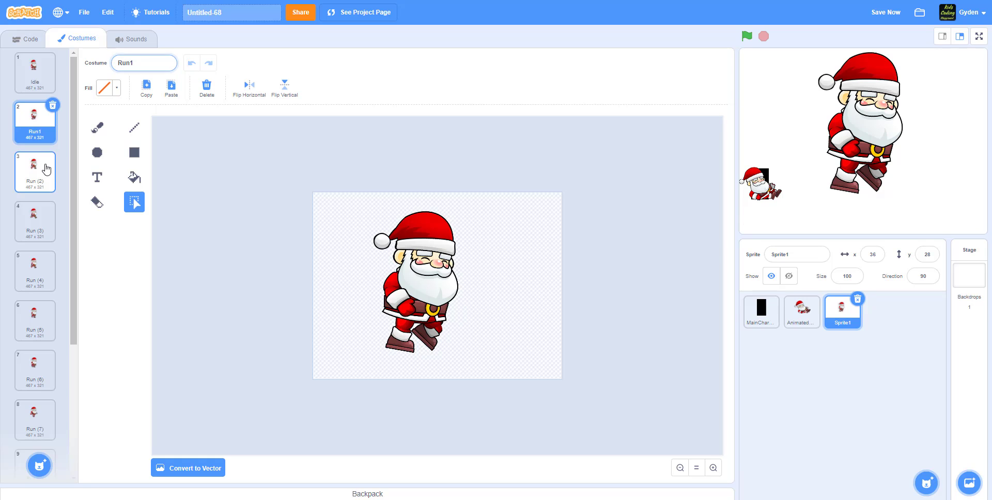
{"action": "left_click_drag", "start_coordinate": [142, 63], "coordinate": [133, 63]}
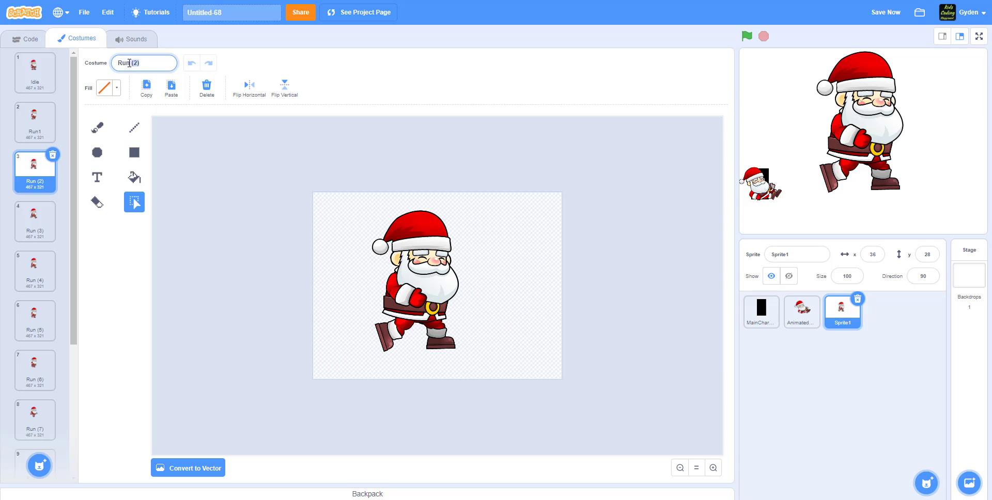
{"action": "key", "text": "Return"}
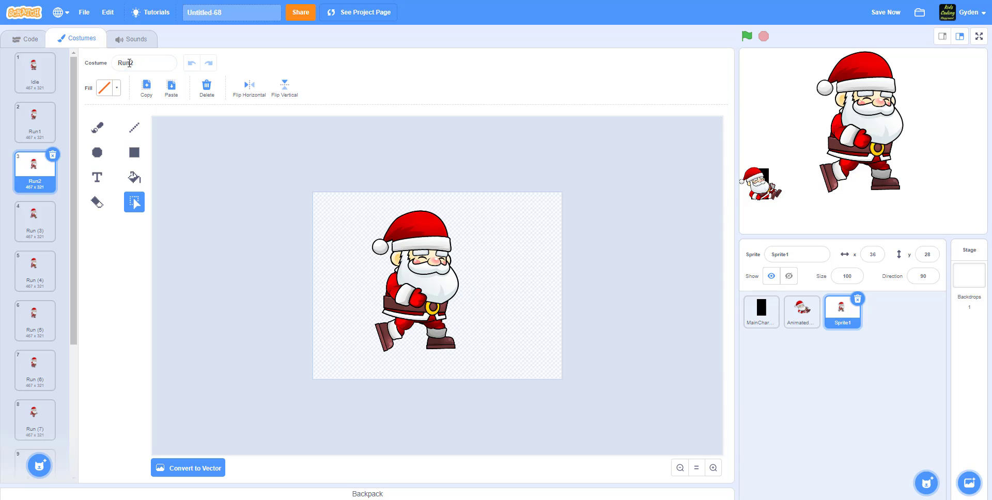
Step: Convert the Idle costume to vector and move its Santa to the centre of the canvas
{"action": "left_click", "coordinate": [34, 121]}
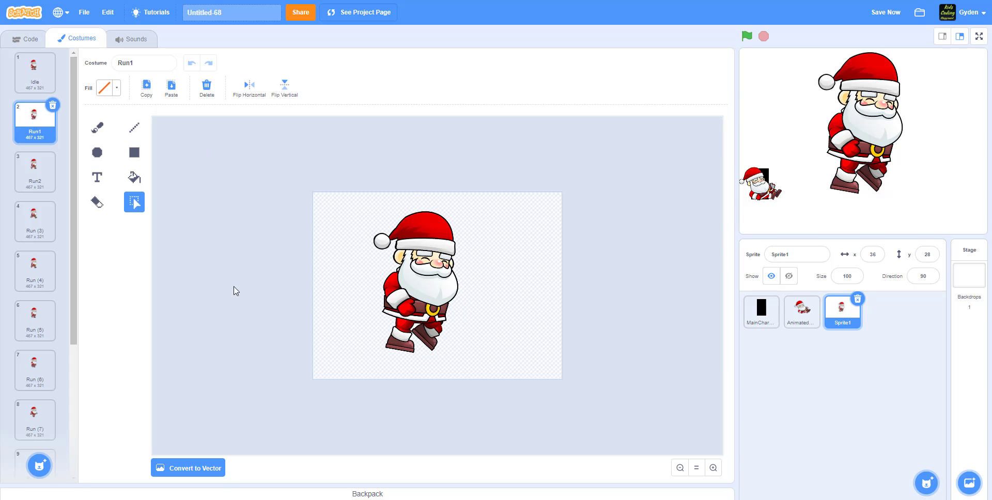
{"action": "left_click", "coordinate": [35, 71]}
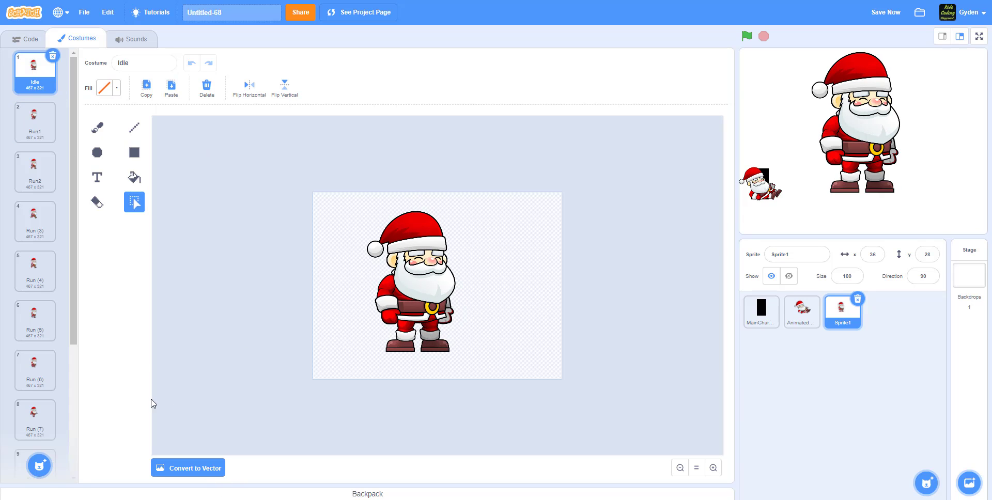
{"action": "left_click", "coordinate": [204, 468]}
{"action": "left_click", "coordinate": [412, 297]}
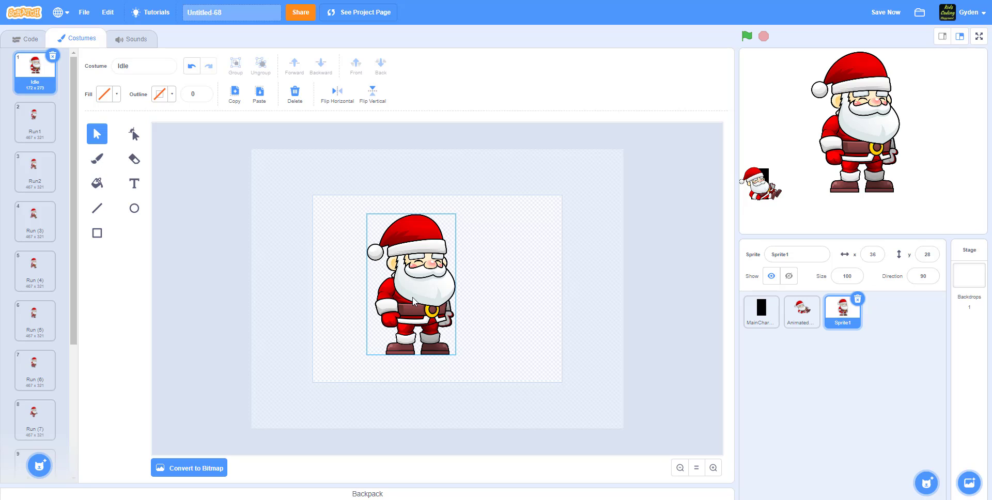
{"action": "left_click_drag", "start_coordinate": [414, 297], "coordinate": [438, 303]}
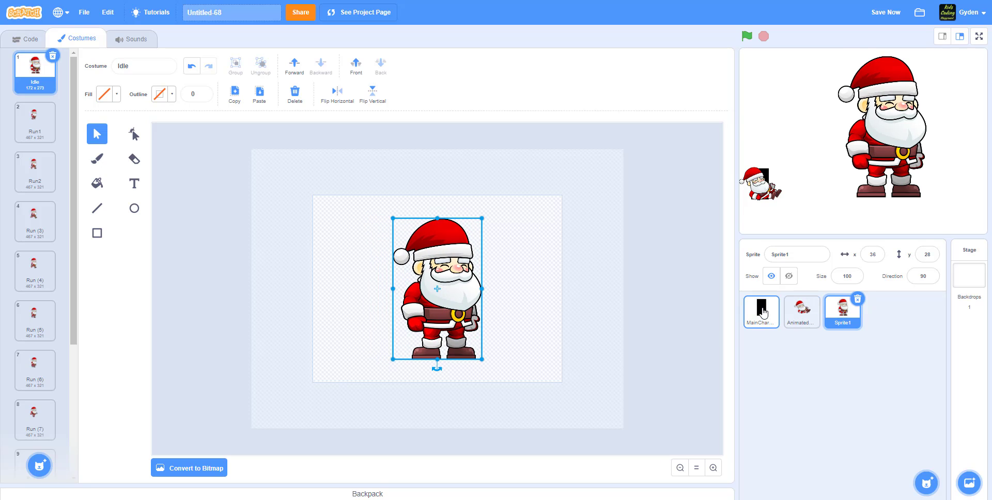
Step: Copy the idle Santa, paste it over the rectangle in MainCharacter's costume1 to compare sizes, and remove it again
{"action": "left_click", "coordinate": [762, 312]}
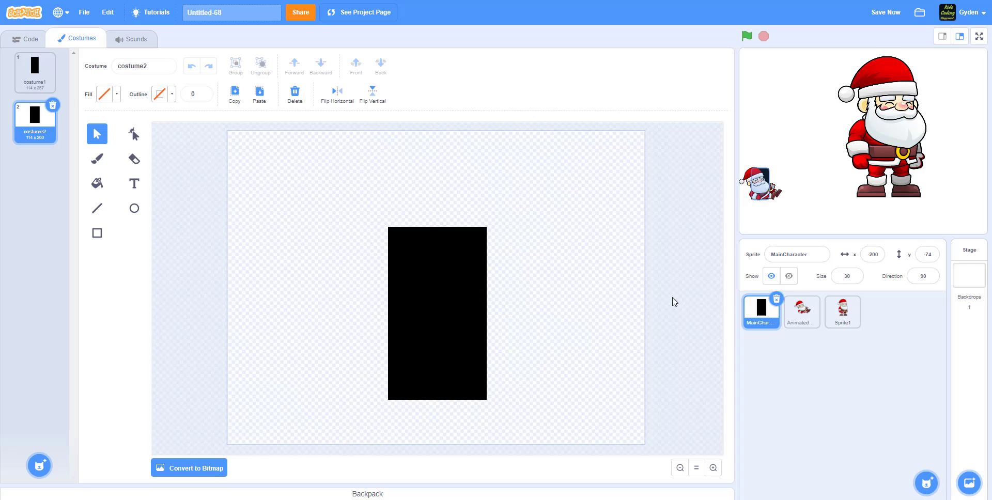
{"action": "left_click", "coordinate": [31, 77]}
{"action": "left_click", "coordinate": [843, 315]}
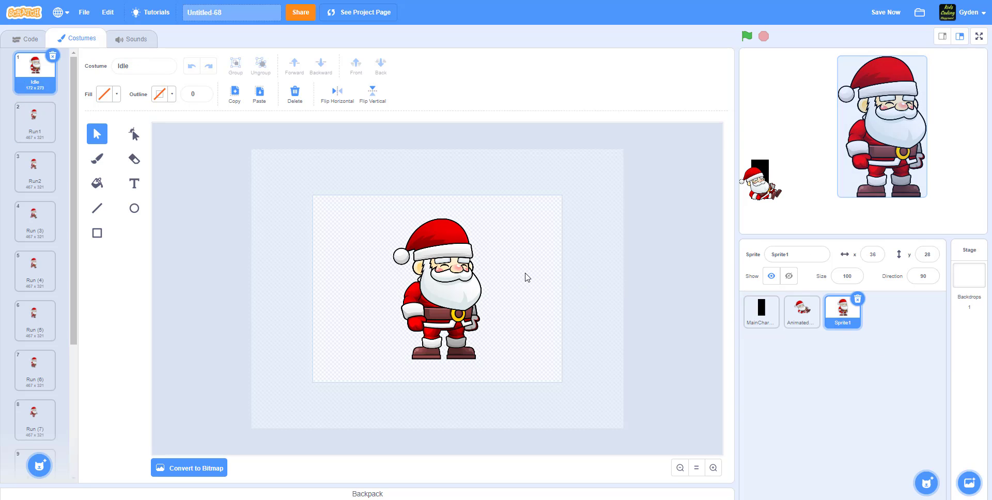
{"action": "left_click", "coordinate": [457, 276]}
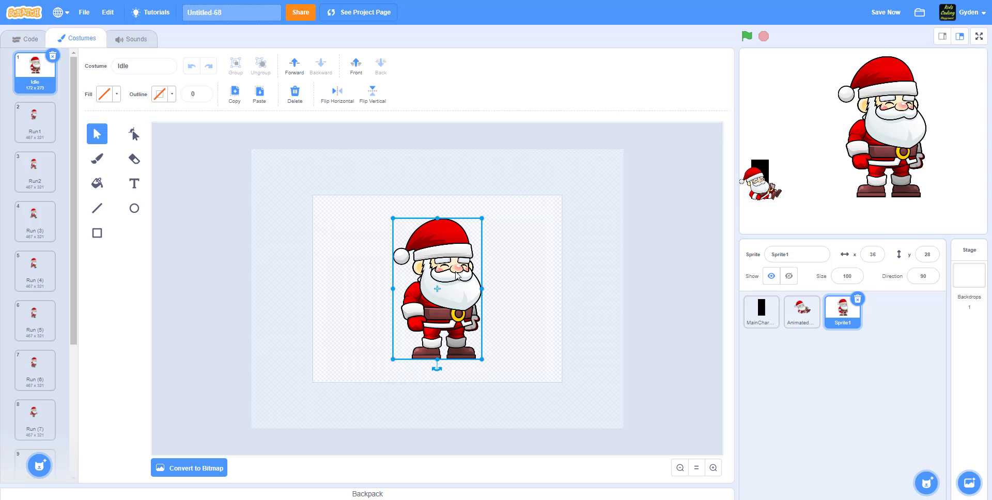
{"action": "left_click", "coordinate": [763, 312]}
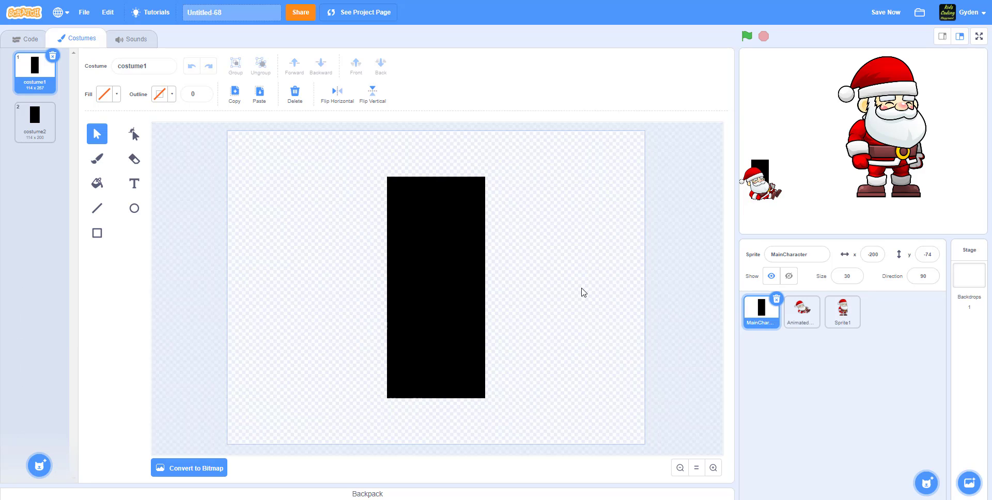
{"action": "key", "text": "ctrl+v"}
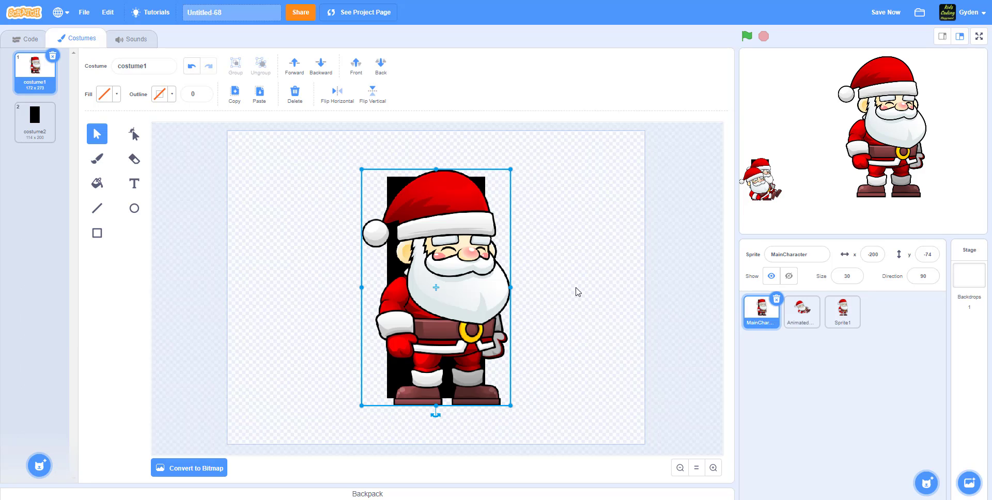
{"action": "key", "text": "Delete"}
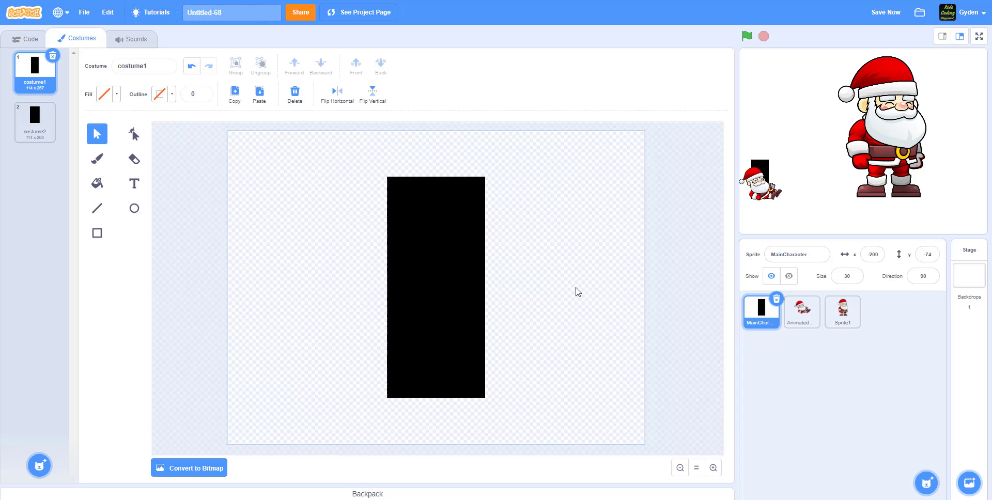
{"action": "left_click", "coordinate": [469, 227]}
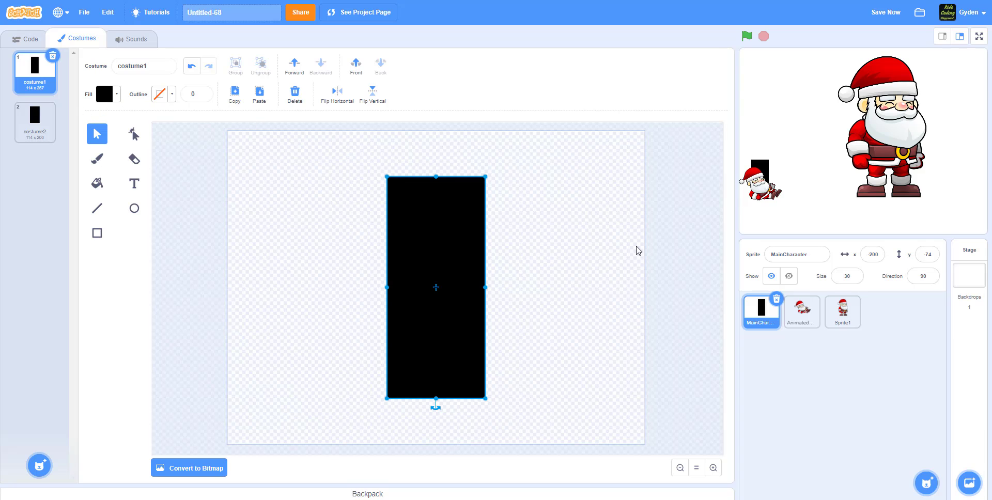
{"action": "left_click", "coordinate": [97, 233]}
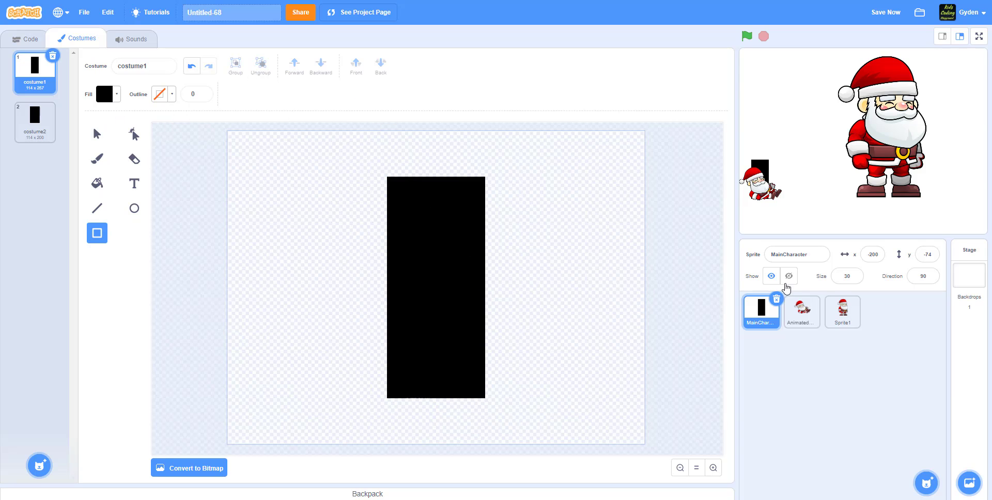
Step: Convert Sprite1's Run1 costume to vector and move its Santa to the centre of the canvas
{"action": "left_click", "coordinate": [843, 311]}
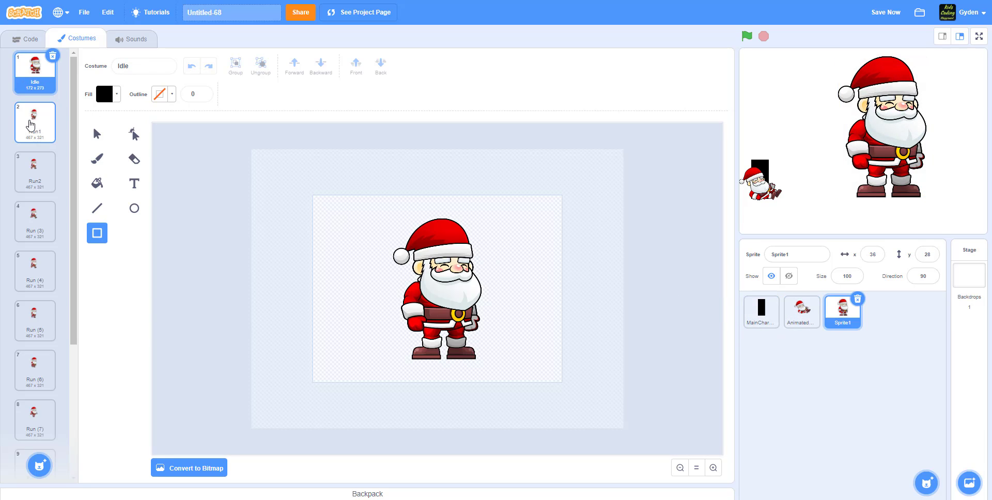
{"action": "left_click", "coordinate": [30, 124]}
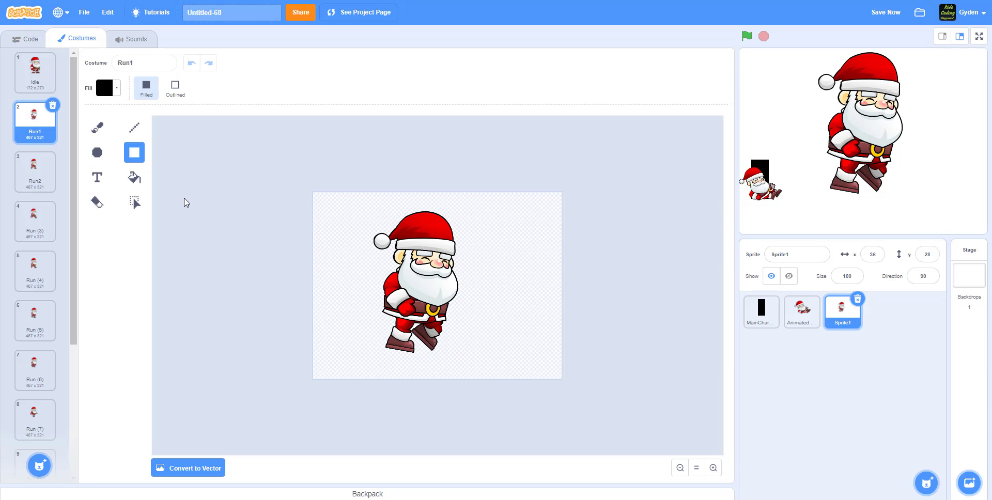
{"action": "left_click", "coordinate": [200, 469]}
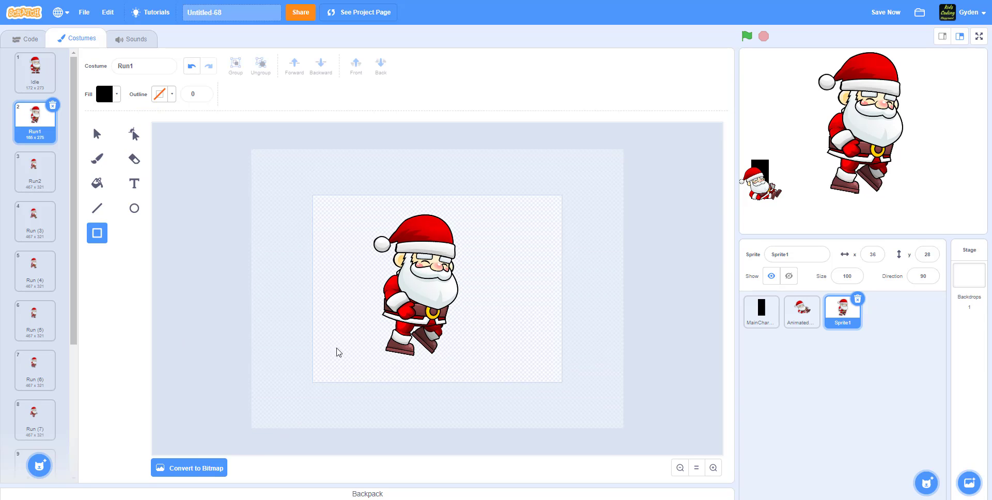
{"action": "left_click_drag", "start_coordinate": [420, 273], "coordinate": [367, 281]}
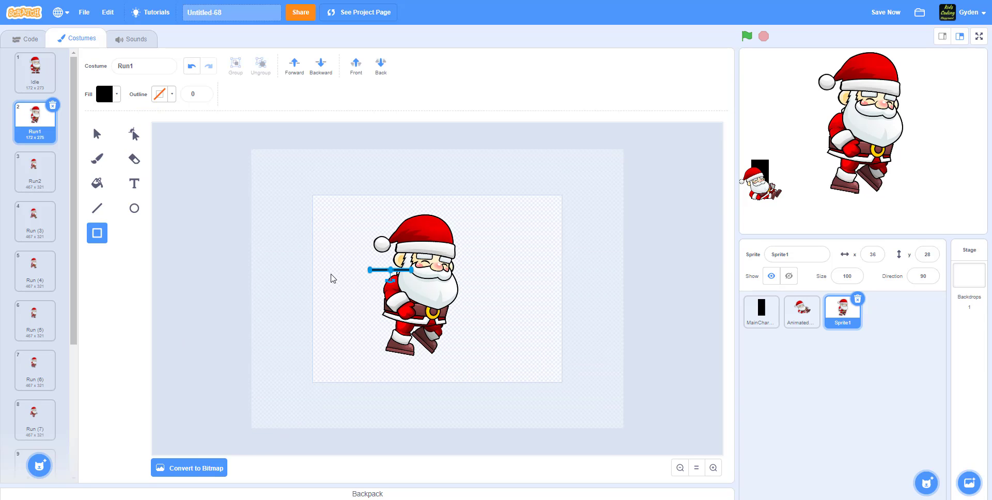
{"action": "key", "text": "ctrl+z"}
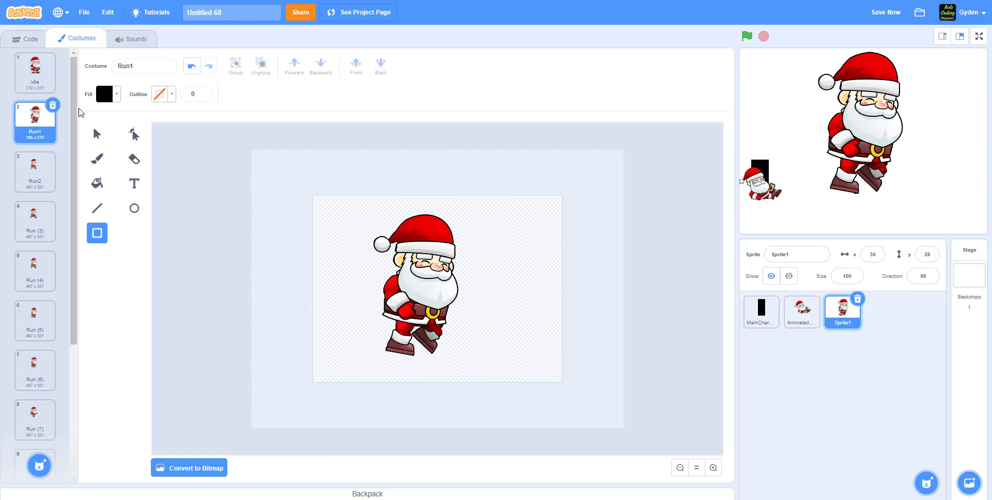
{"action": "left_click", "coordinate": [96, 134]}
{"action": "left_click_drag", "start_coordinate": [421, 304], "coordinate": [455, 309]}
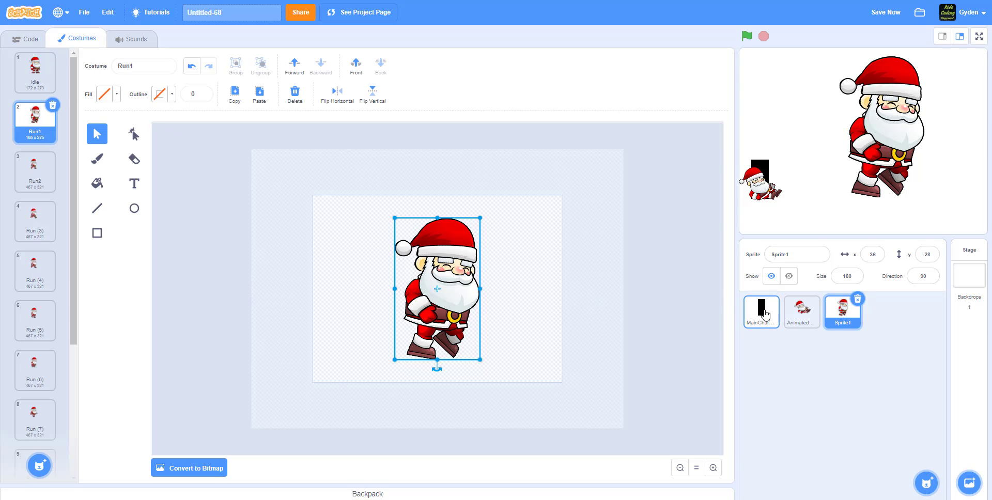
Step: Review the costume list of AnimatedCharacter from the Slide costumes back to the Idle and Run costumes
{"action": "scroll", "coordinate": [58, 303], "scroll_direction": "down", "scroll_amount": 4}
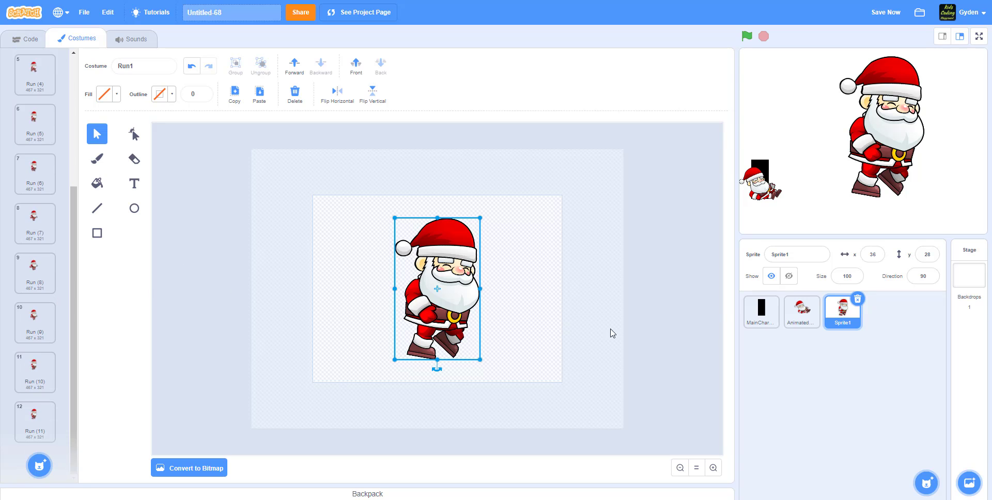
{"action": "left_click", "coordinate": [799, 320]}
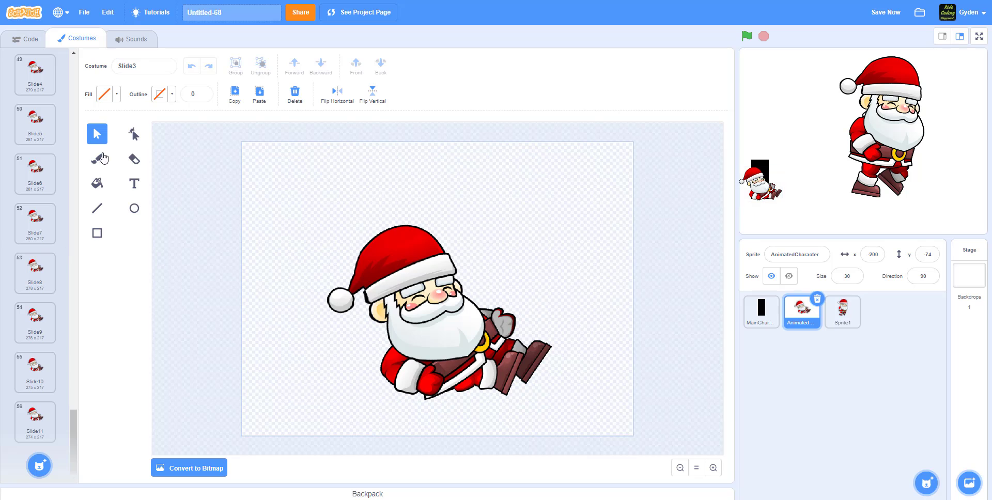
{"action": "scroll", "coordinate": [65, 269], "scroll_direction": "up", "scroll_amount": 20}
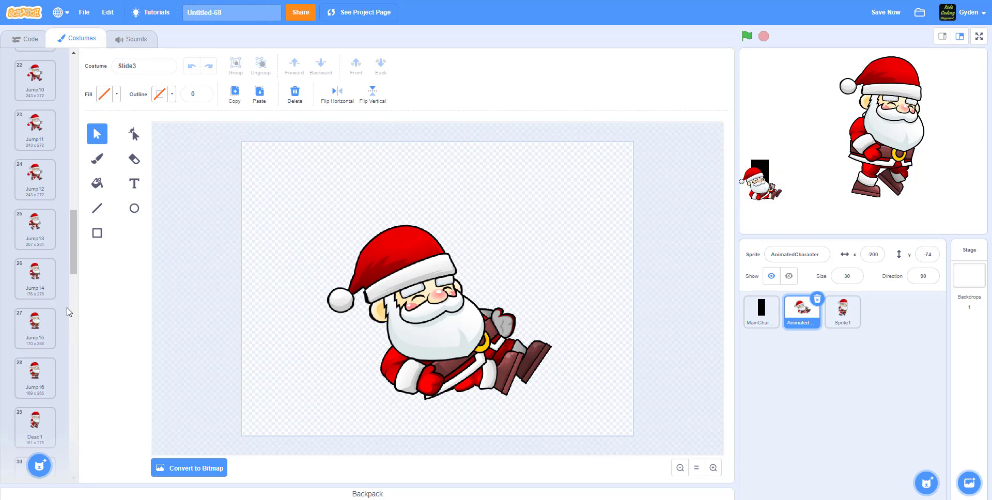
{"action": "scroll", "coordinate": [59, 243], "scroll_direction": "up", "scroll_amount": 5}
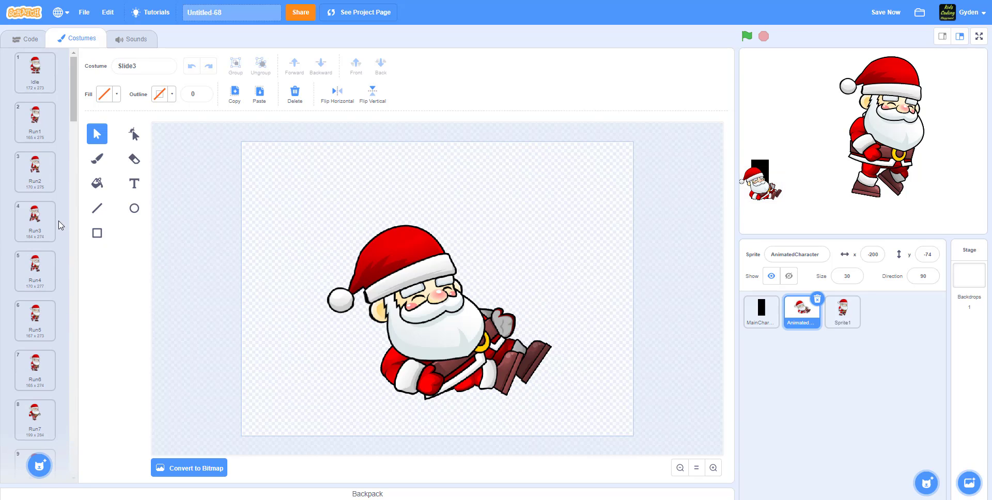
Step: Check how the Santa sits on the canvas in the Run2 and Jump1 to Jump3 costumes, comparing Jump3 with the canvas centre
{"action": "left_click", "coordinate": [34, 134]}
{"action": "left_click", "coordinate": [35, 173]}
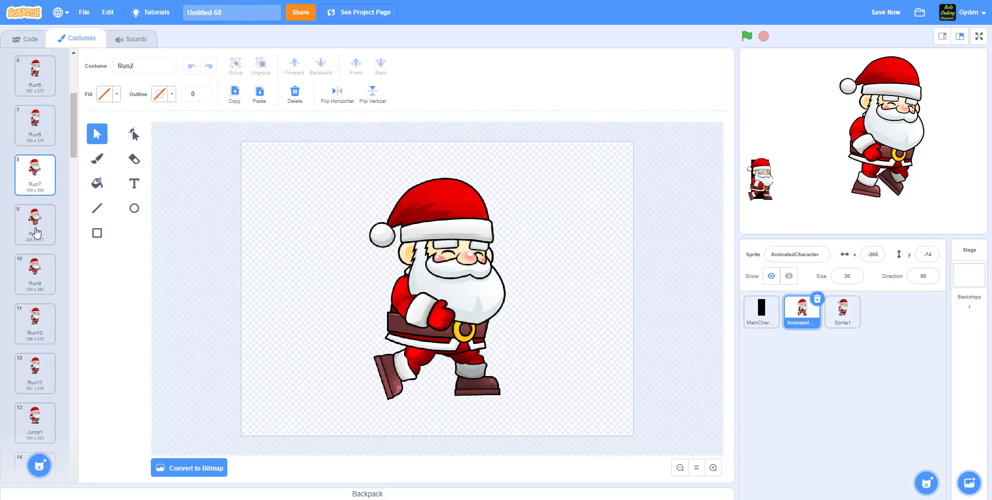
{"action": "scroll", "coordinate": [37, 249], "scroll_direction": "down", "scroll_amount": 6}
{"action": "scroll", "coordinate": [37, 249], "scroll_direction": "down", "scroll_amount": 2}
{"action": "left_click", "coordinate": [35, 312]}
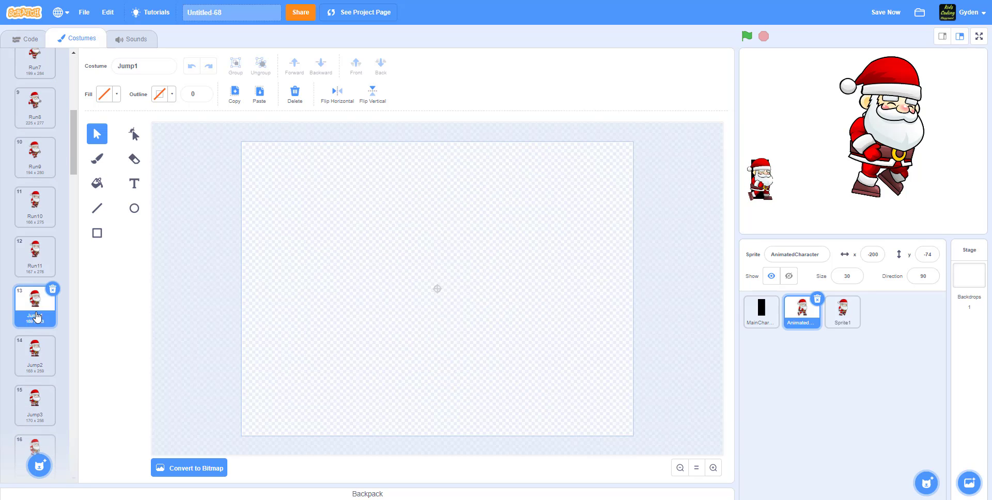
{"action": "scroll", "coordinate": [35, 313], "scroll_direction": "down", "scroll_amount": 2}
{"action": "left_click", "coordinate": [33, 312]}
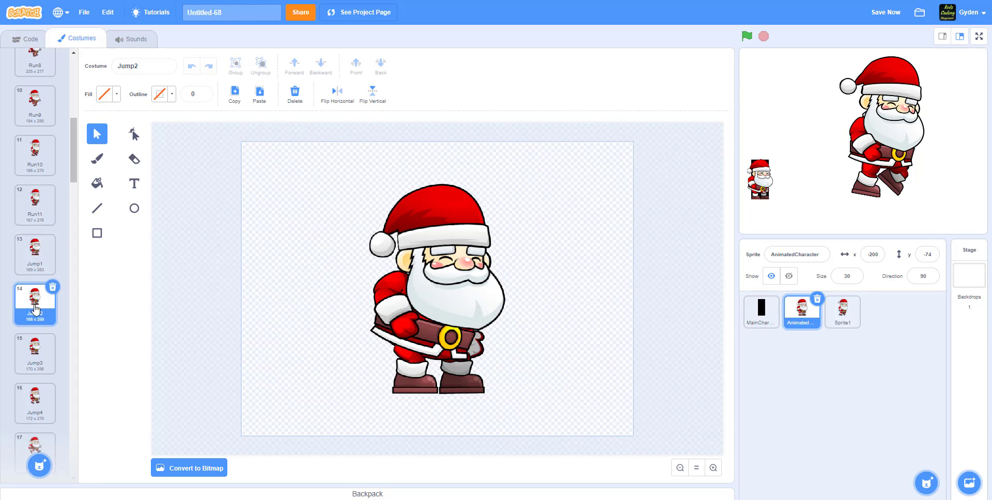
{"action": "scroll", "coordinate": [32, 313], "scroll_direction": "down", "scroll_amount": 2}
{"action": "left_click", "coordinate": [33, 312]}
{"action": "scroll", "coordinate": [32, 227], "scroll_direction": "down", "scroll_amount": 4}
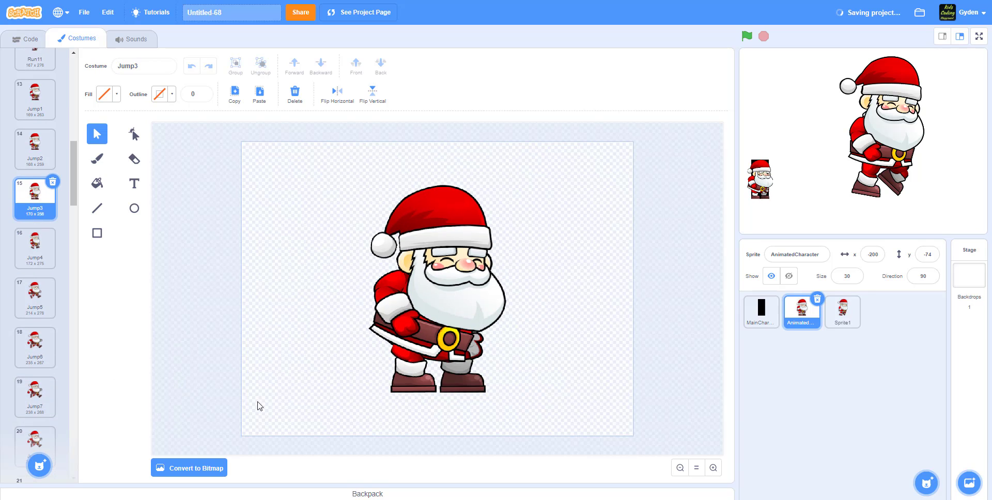
{"action": "left_click", "coordinate": [421, 347]}
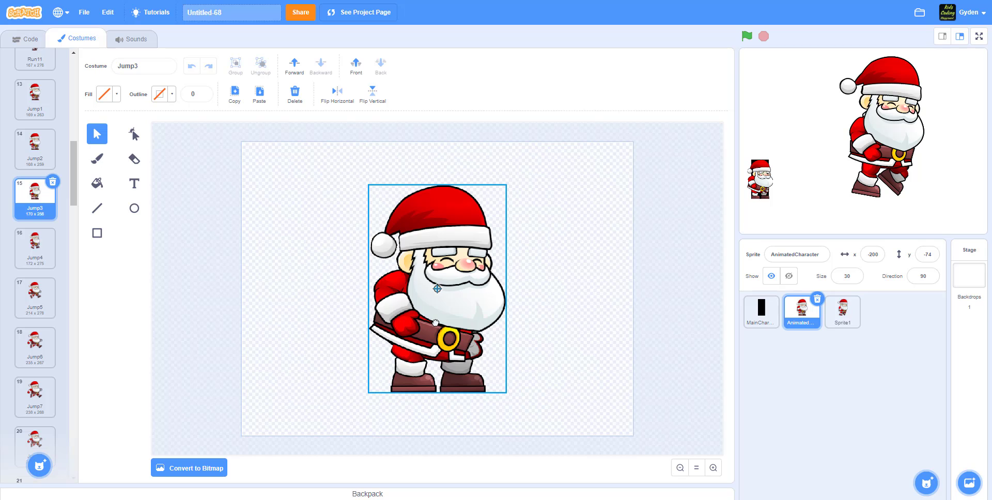
{"action": "mouse_move", "coordinate": [435, 323]}
{"action": "left_mouse_down"}
{"action": "mouse_move", "coordinate": [445, 321]}
{"action": "mouse_move", "coordinate": [436, 323]}
{"action": "left_mouse_up"}
Step: Examine the Santa's position in the Jump4, Dead9 and Dead11 costumes and look through the remaining Dead costumes
{"action": "left_click", "coordinate": [32, 247]}
{"action": "scroll", "coordinate": [30, 293], "scroll_direction": "down", "scroll_amount": 15}
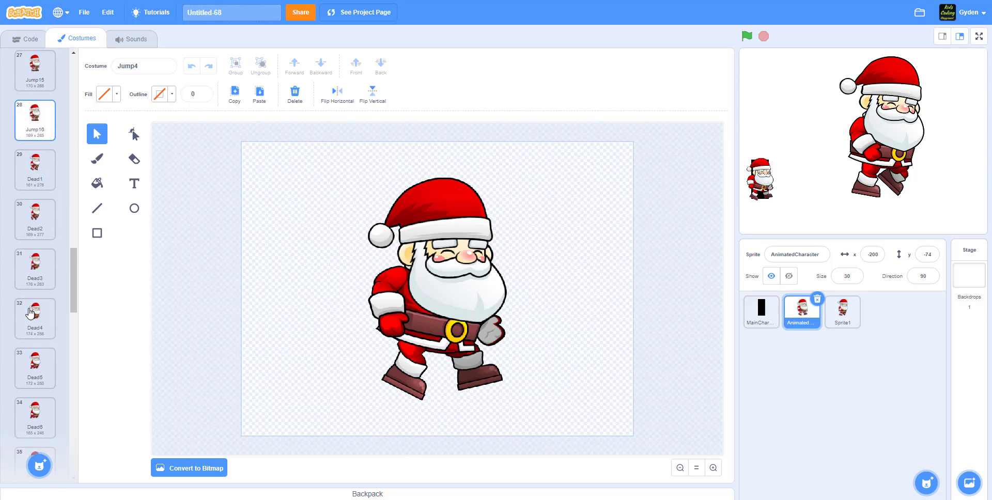
{"action": "scroll", "coordinate": [30, 314], "scroll_direction": "down", "scroll_amount": 4}
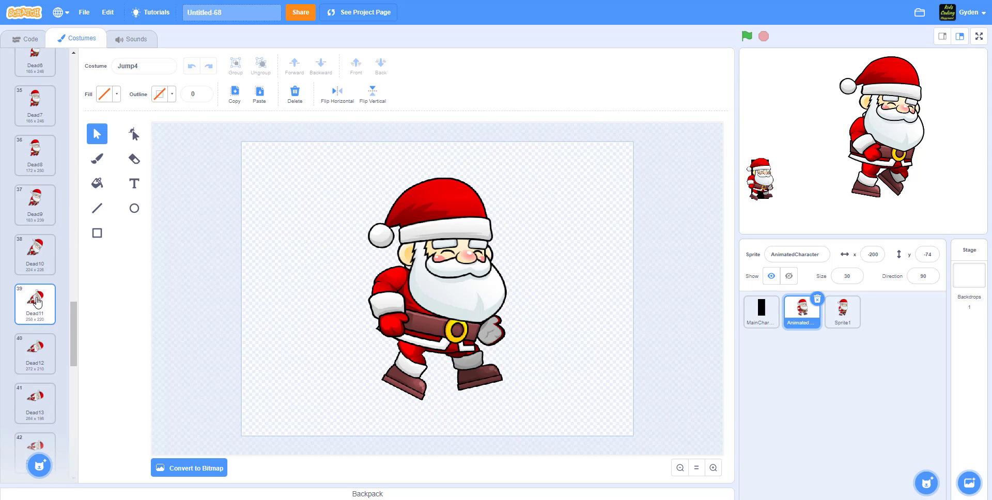
{"action": "left_click", "coordinate": [35, 200]}
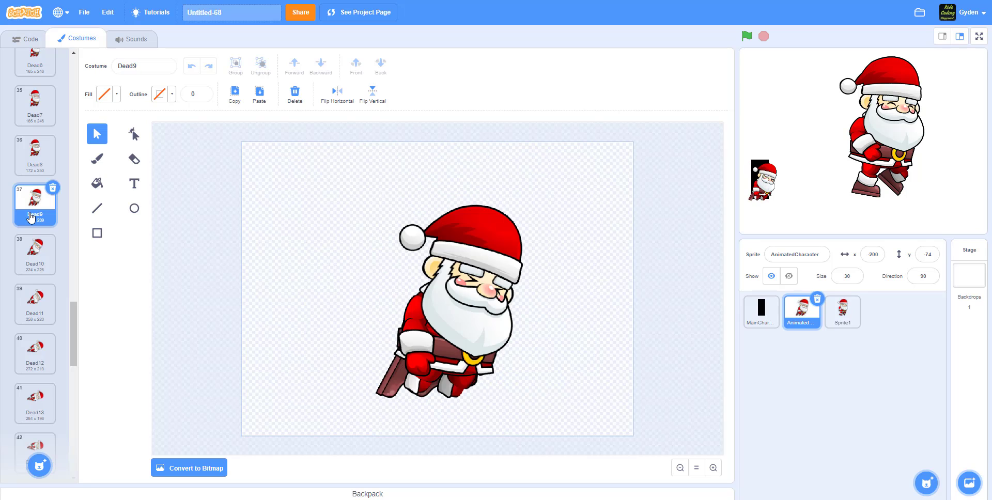
{"action": "left_click", "coordinate": [470, 319]}
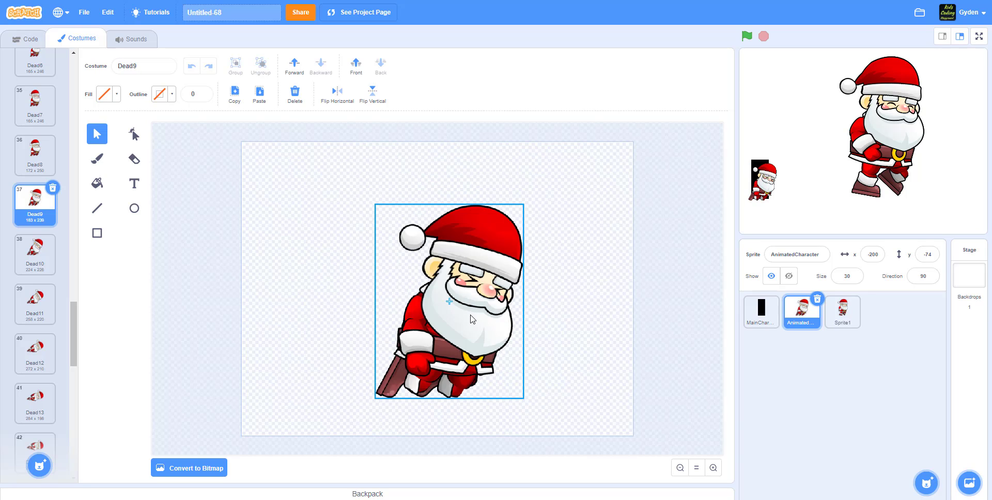
{"action": "left_click", "coordinate": [35, 300]}
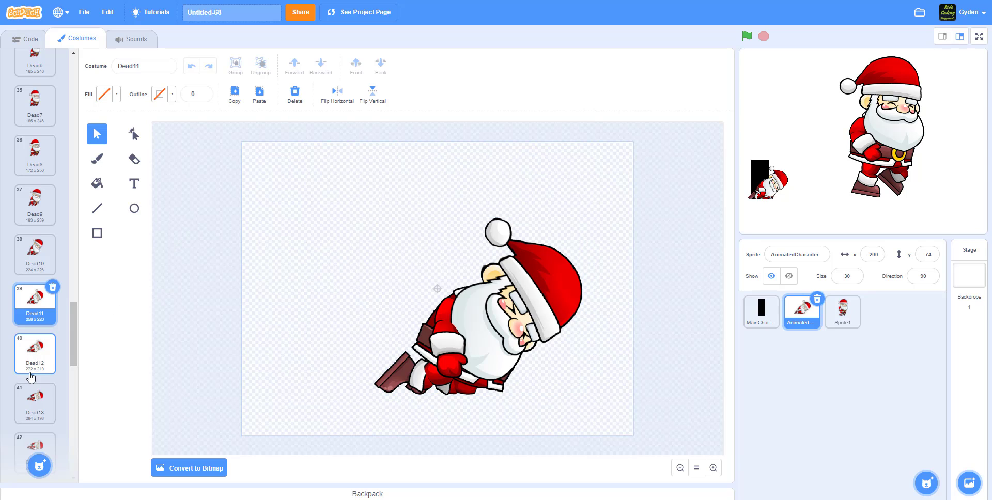
{"action": "scroll", "coordinate": [32, 291], "scroll_direction": "down", "scroll_amount": 2}
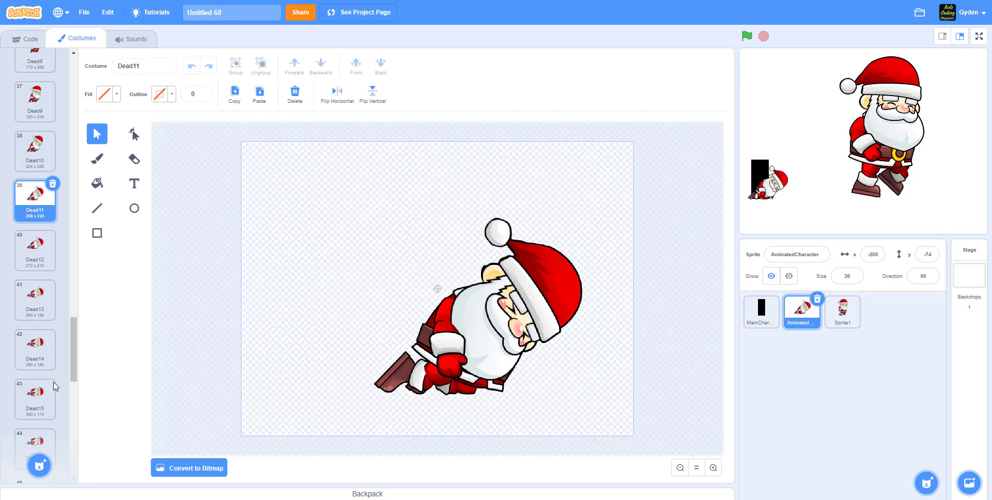
{"action": "scroll", "coordinate": [35, 382], "scroll_direction": "down", "scroll_amount": 1}
{"action": "scroll", "coordinate": [36, 375], "scroll_direction": "down", "scroll_amount": 8}
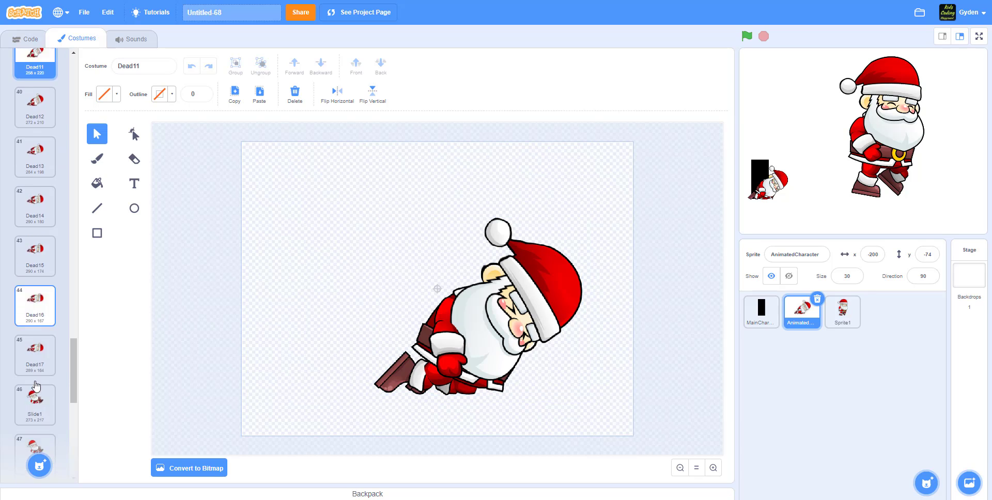
Step: Shift the Santa in the Slide3 costume slightly so it lines up horizontally with the canvas centre
{"action": "left_click", "coordinate": [41, 189]}
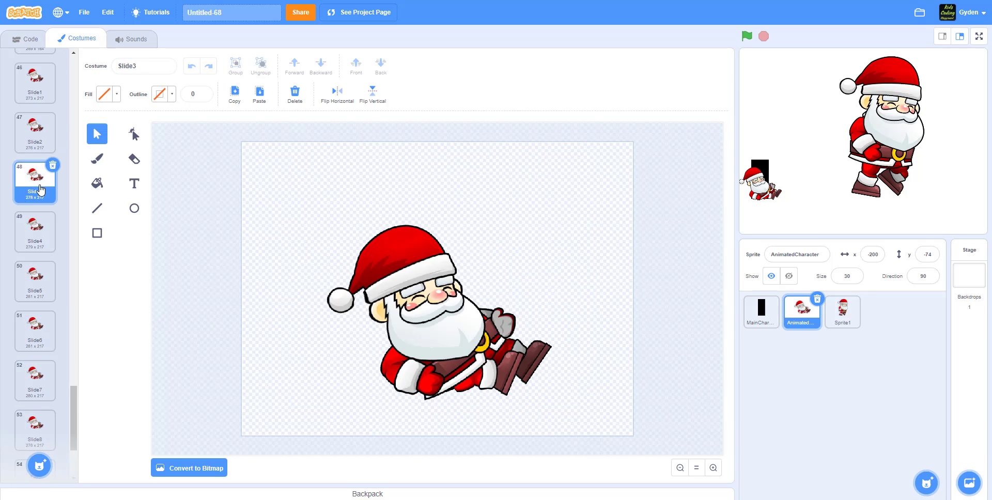
{"action": "left_click", "coordinate": [445, 324]}
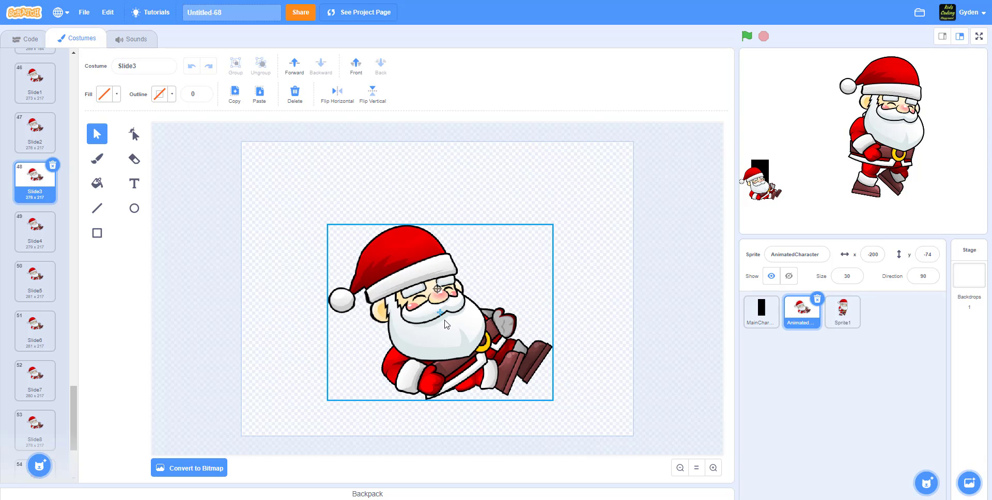
{"action": "left_click_drag", "start_coordinate": [443, 320], "coordinate": [443, 321]}
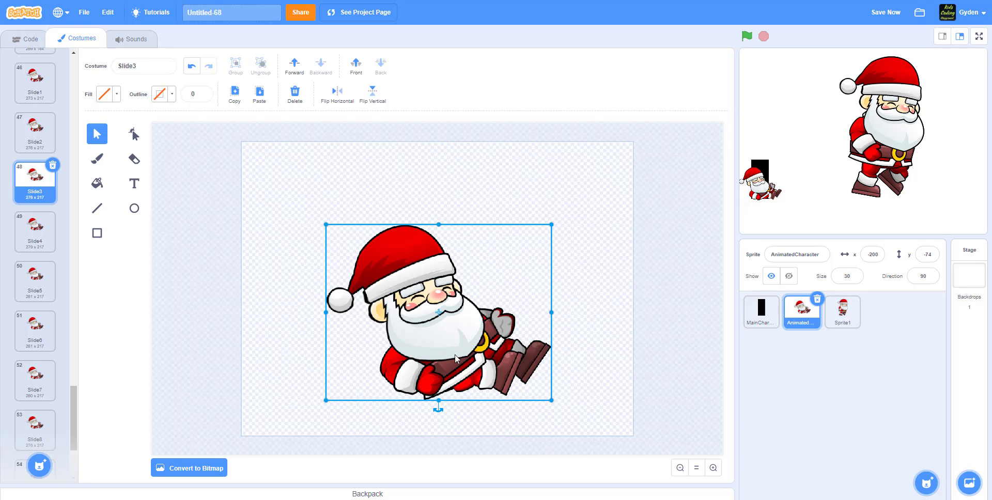
Step: Copy the Idle Santa, paste it over the Santa in Slide1 to compare their ground level, and remove the pasted copy
{"action": "scroll", "coordinate": [54, 137], "scroll_direction": "up", "scroll_amount": 20}
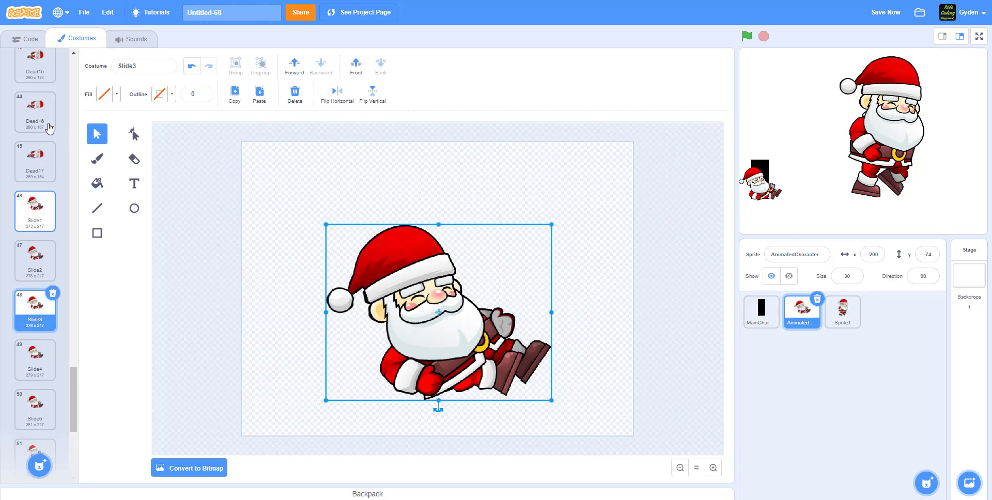
{"action": "scroll", "coordinate": [54, 137], "scroll_direction": "up", "scroll_amount": 12}
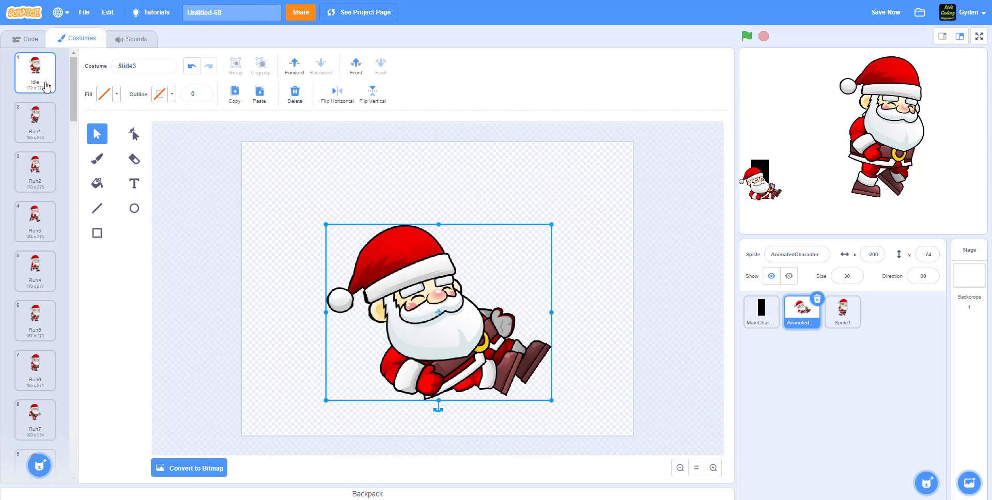
{"action": "left_click", "coordinate": [40, 83]}
{"action": "key", "text": "ctrl+a"}
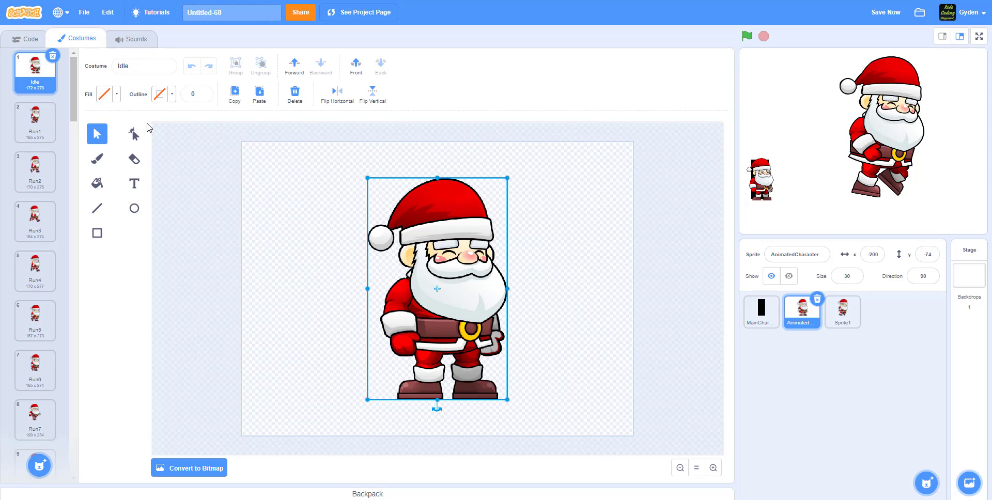
{"action": "scroll", "coordinate": [70, 212], "scroll_direction": "down", "scroll_amount": 20}
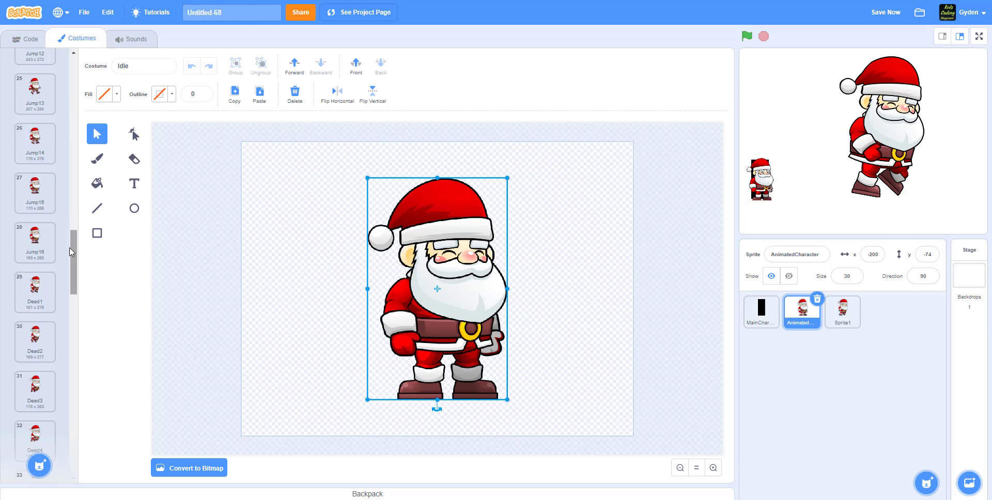
{"action": "scroll", "coordinate": [58, 332], "scroll_direction": "down", "scroll_amount": 9}
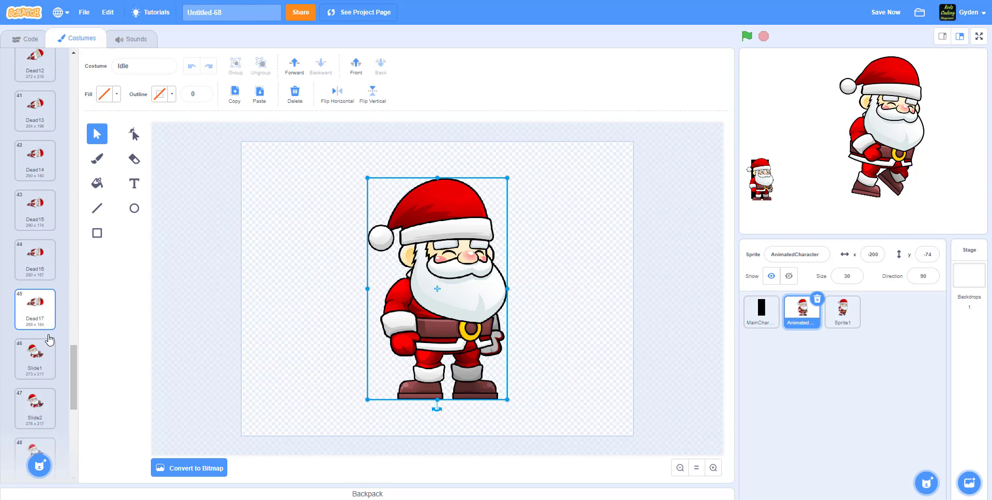
{"action": "left_click", "coordinate": [37, 234]}
{"action": "key", "text": "ctrl+v"}
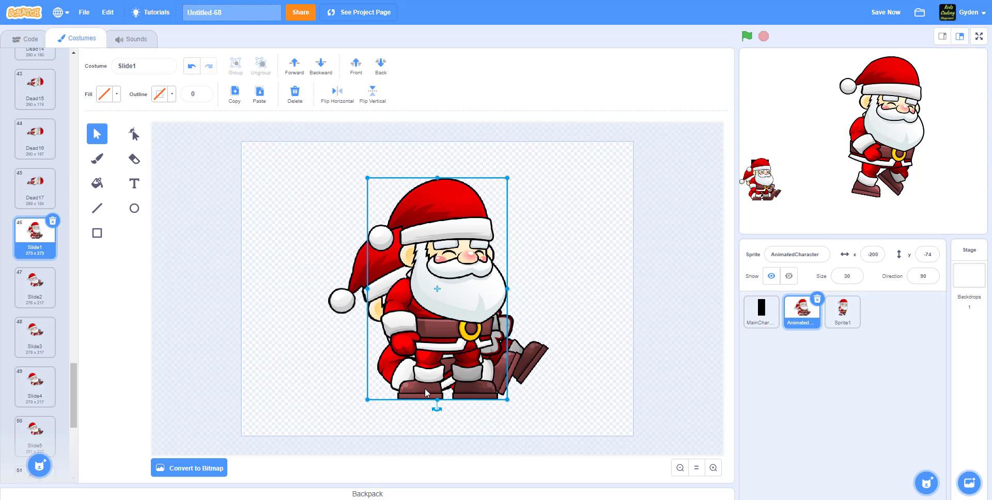
{"action": "key", "text": "Delete"}
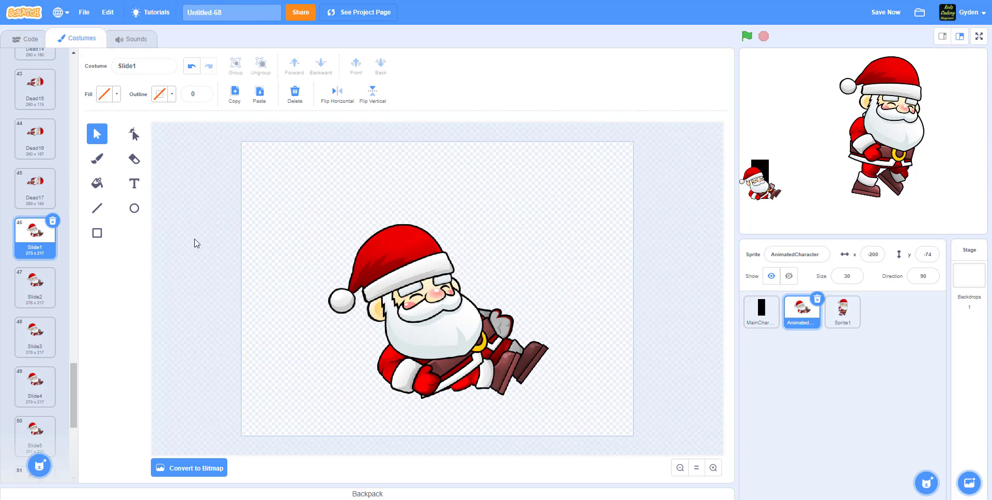
Step: Save the project and delete the Sprite1 sprite
{"action": "left_click", "coordinate": [890, 15]}
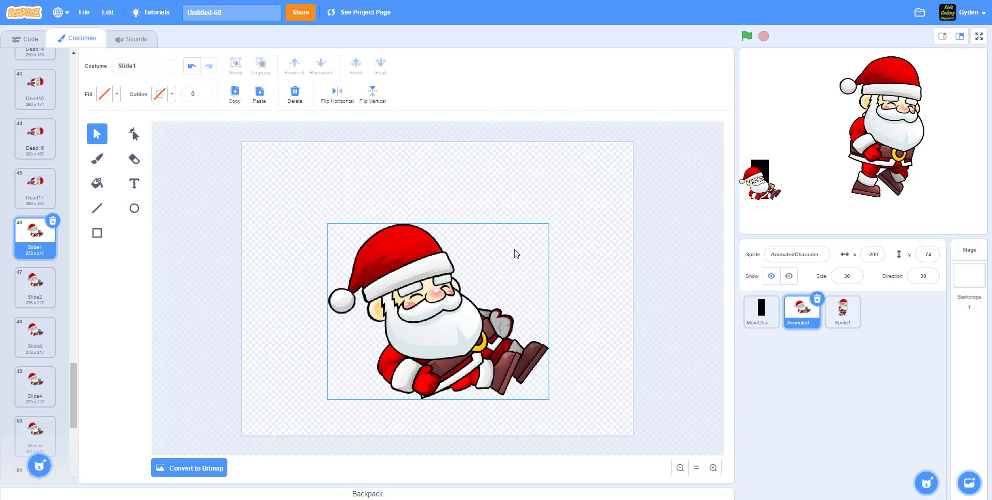
{"action": "left_click", "coordinate": [855, 315]}
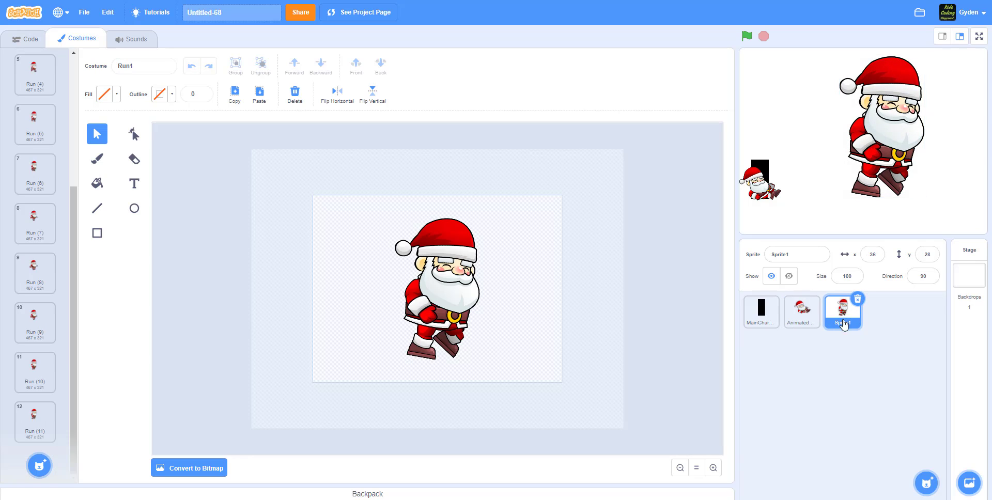
{"action": "left_click", "coordinate": [858, 300]}
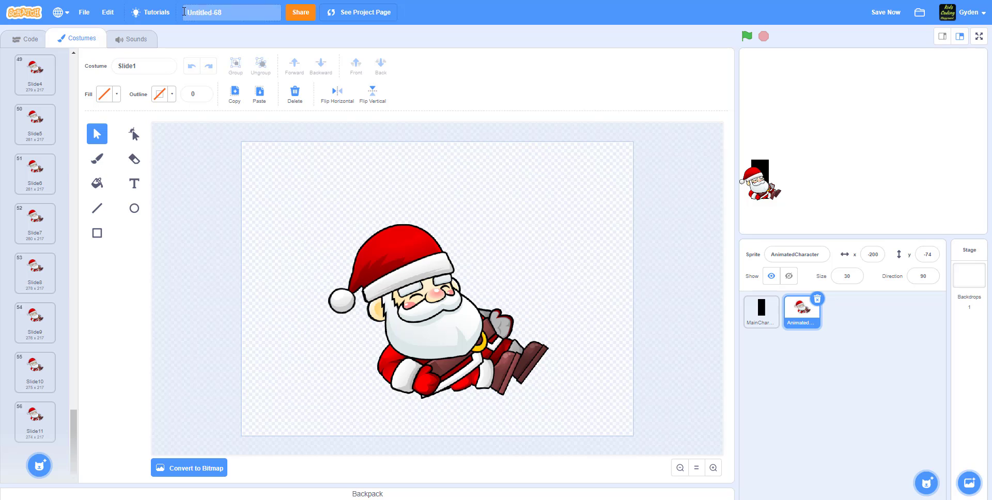
Step: Add the Ground and VirtualGround sprites to the project from the backpack
{"action": "left_click", "coordinate": [24, 38]}
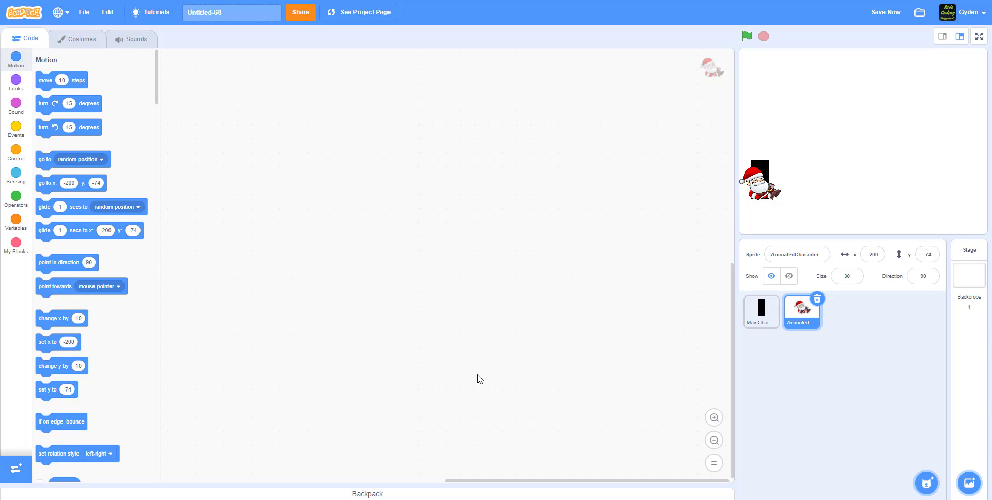
{"action": "left_click", "coordinate": [399, 497]}
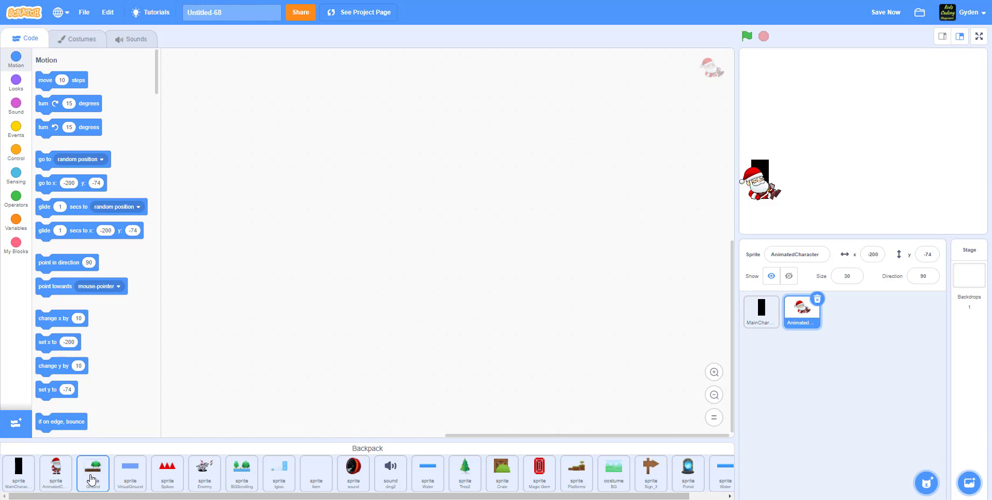
{"action": "left_click_drag", "start_coordinate": [90, 480], "coordinate": [839, 381]}
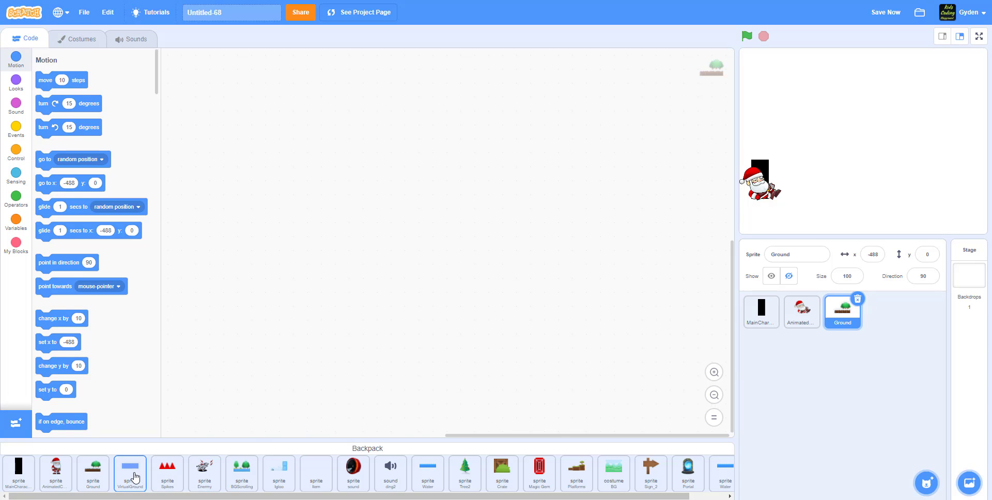
{"action": "left_click_drag", "start_coordinate": [130, 469], "coordinate": [890, 360]}
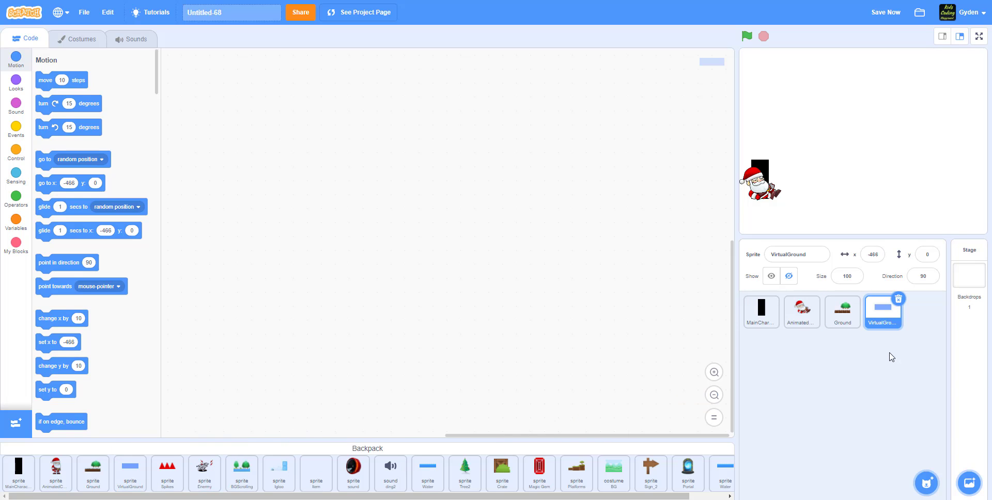
{"action": "left_click", "coordinate": [392, 454]}
Step: Review the Ground sprite's costumes 1-1, 1-2 and 1-3 and return to costume 1-1
{"action": "left_click", "coordinate": [842, 318]}
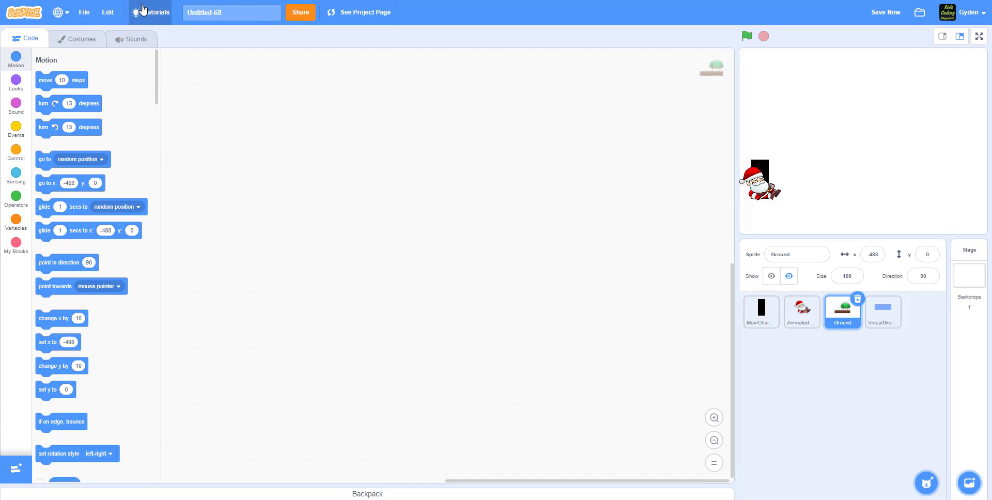
{"action": "left_click", "coordinate": [85, 44]}
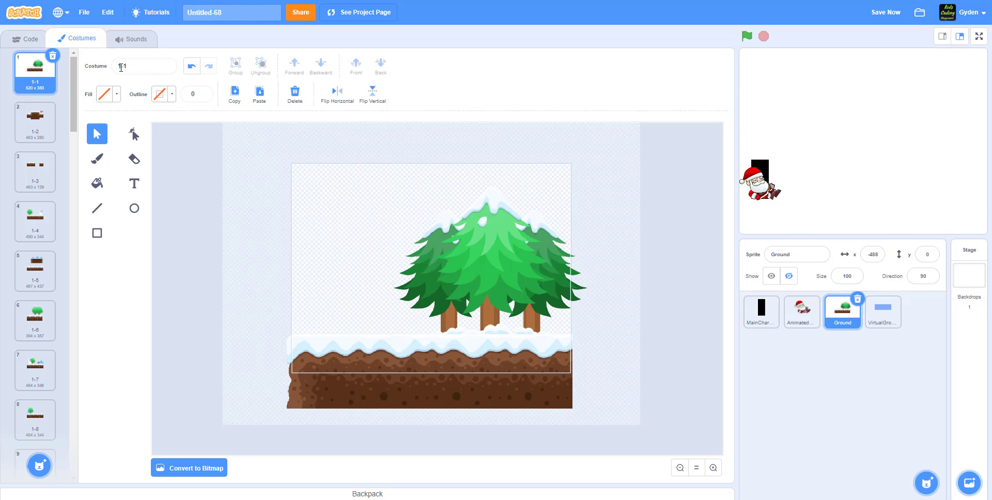
{"action": "left_click", "coordinate": [36, 106]}
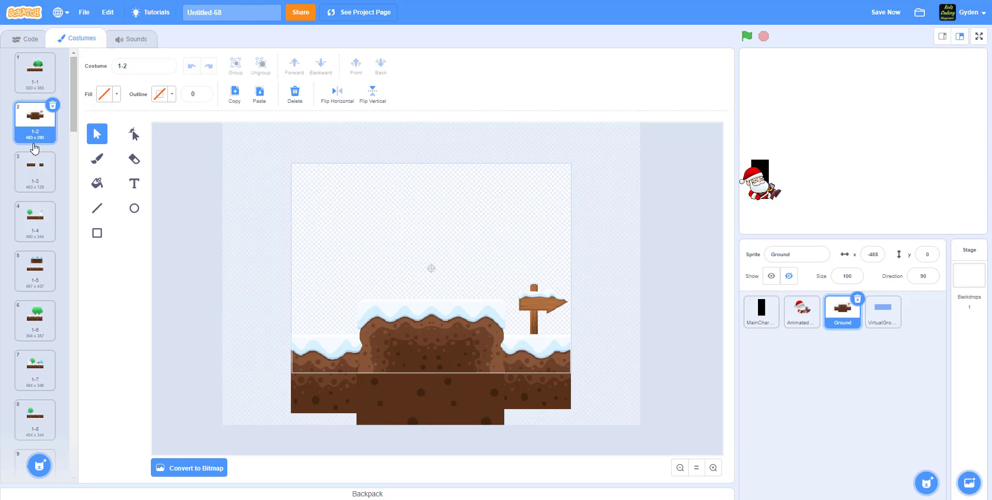
{"action": "left_click", "coordinate": [33, 189]}
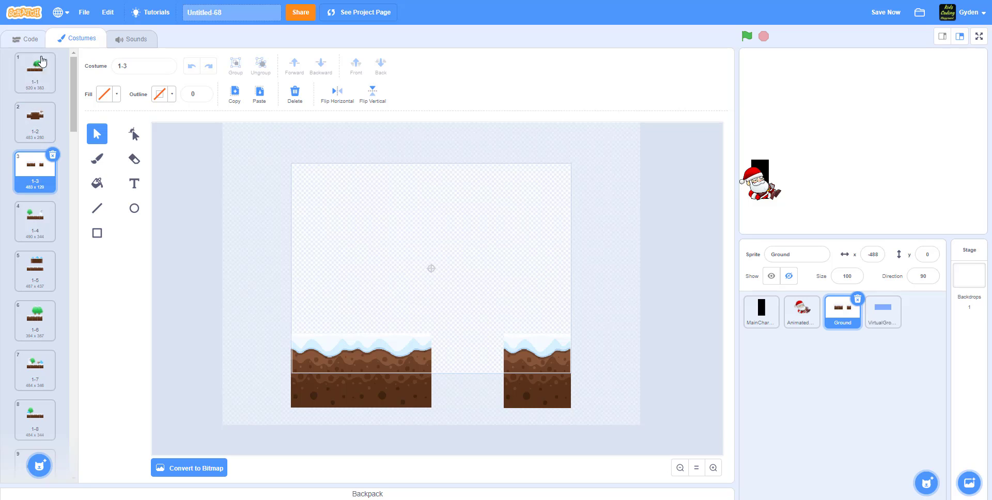
{"action": "left_click", "coordinate": [877, 315]}
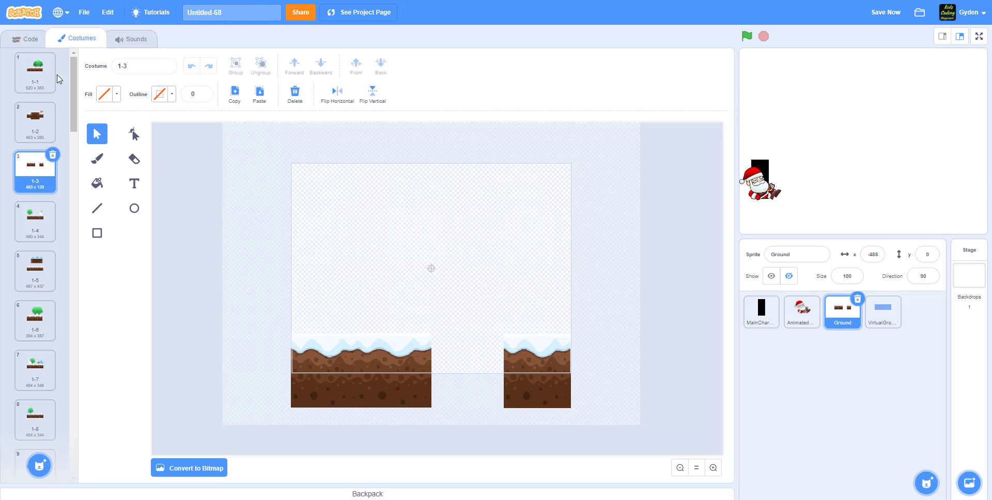
{"action": "left_click", "coordinate": [49, 76]}
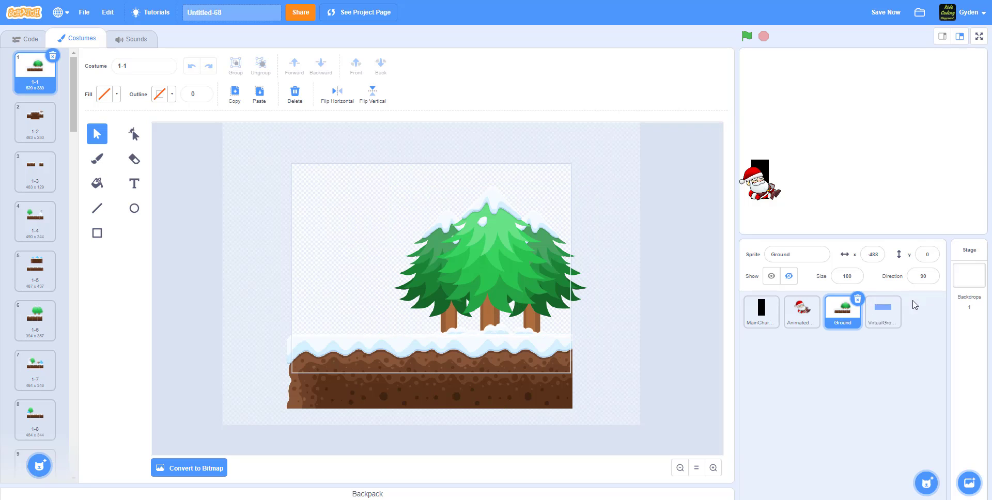
Step: Compare costume 1-1 of the VirtualGround sprite with costume 1-1 of the Ground sprite
{"action": "left_click", "coordinate": [887, 316]}
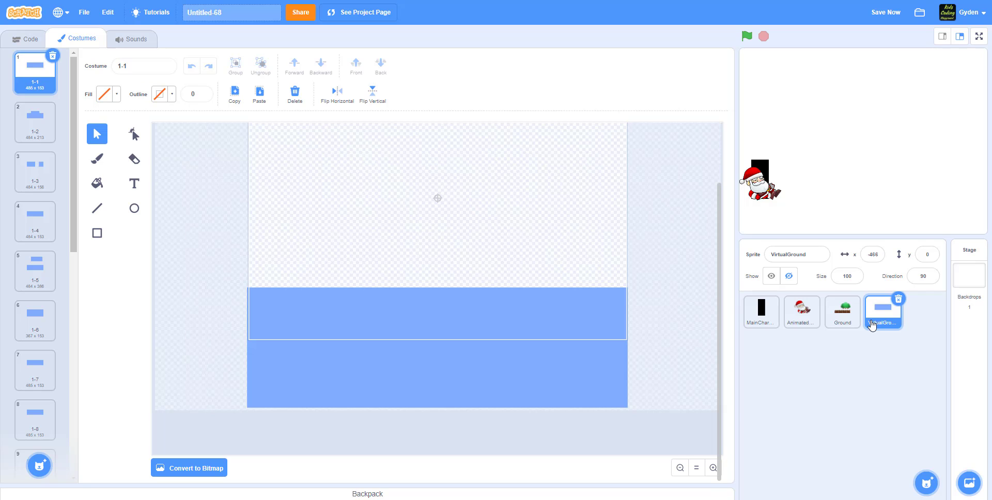
{"action": "left_click", "coordinate": [834, 318]}
{"action": "left_click", "coordinate": [420, 206]}
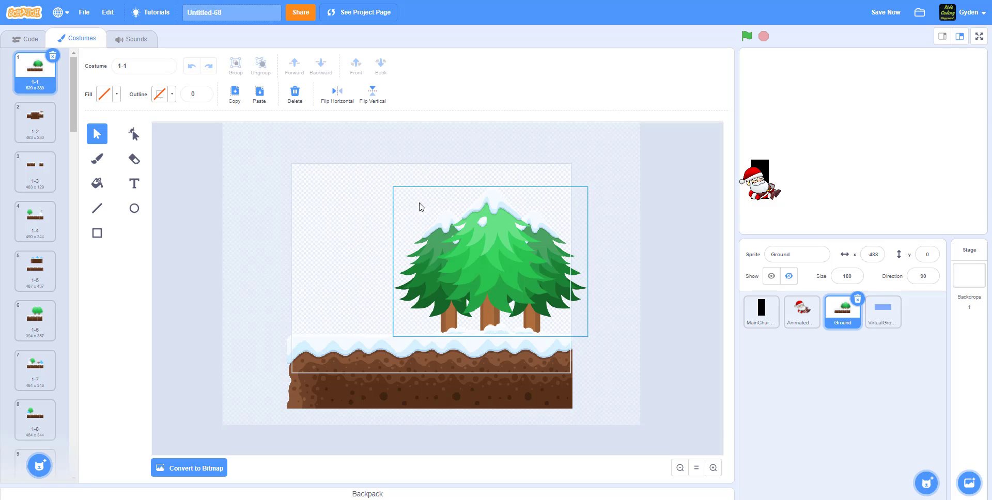
{"action": "left_click", "coordinate": [596, 224]}
{"action": "left_click", "coordinate": [409, 280]}
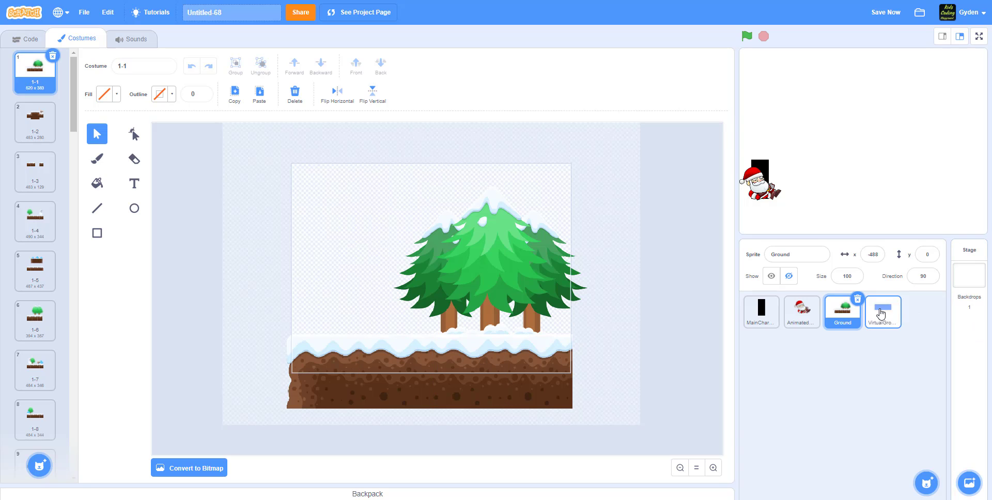
{"action": "left_click", "coordinate": [883, 310]}
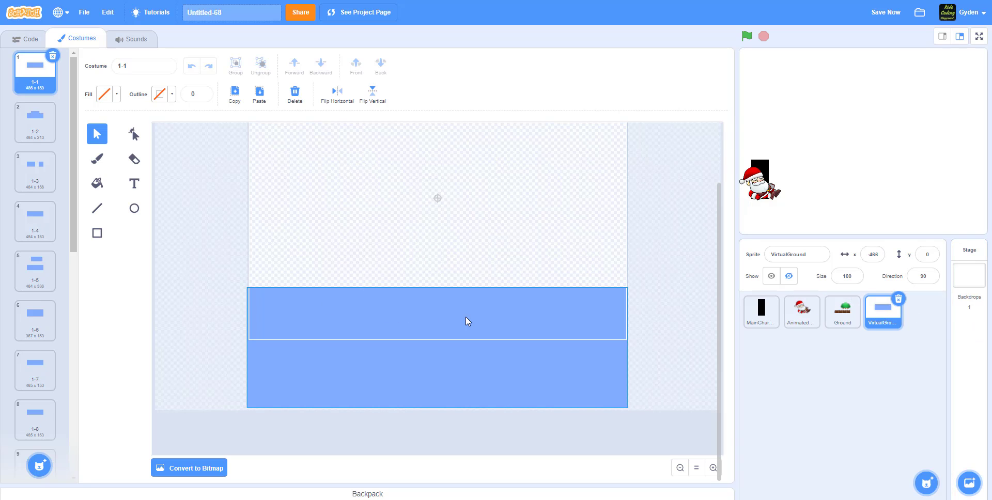
Step: Copy all the artwork of the Ground sprite's costume 1-1 and paste it over the blue block in VirtualGround's costume 1-1
{"action": "left_click", "coordinate": [833, 312]}
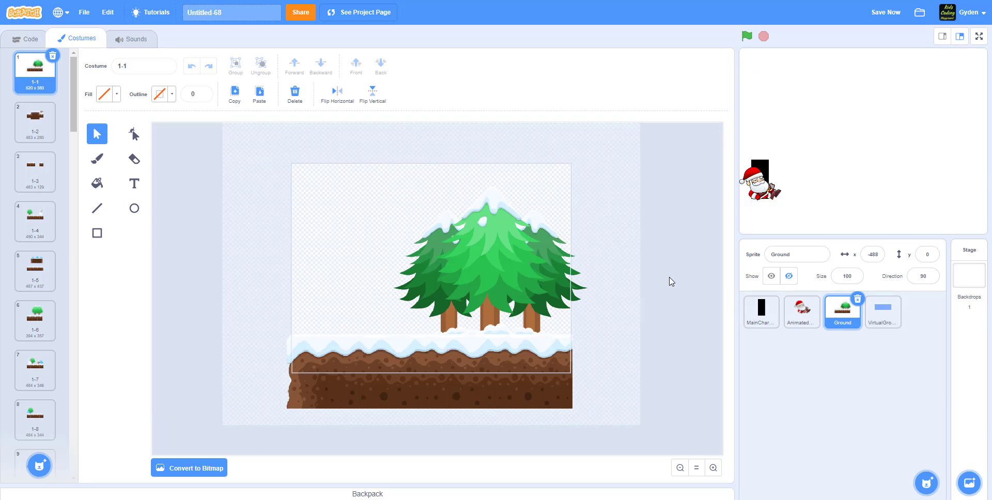
{"action": "key", "text": "ctrl+a"}
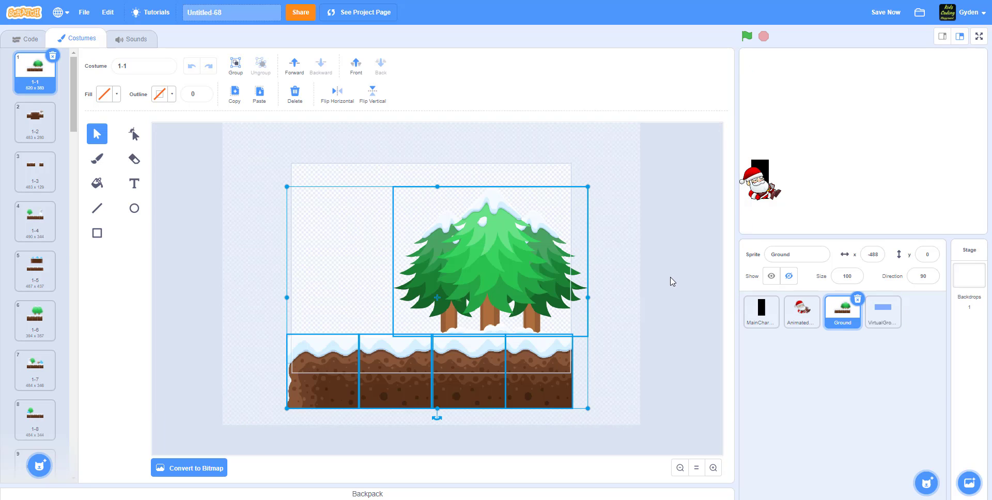
{"action": "left_click", "coordinate": [885, 310]}
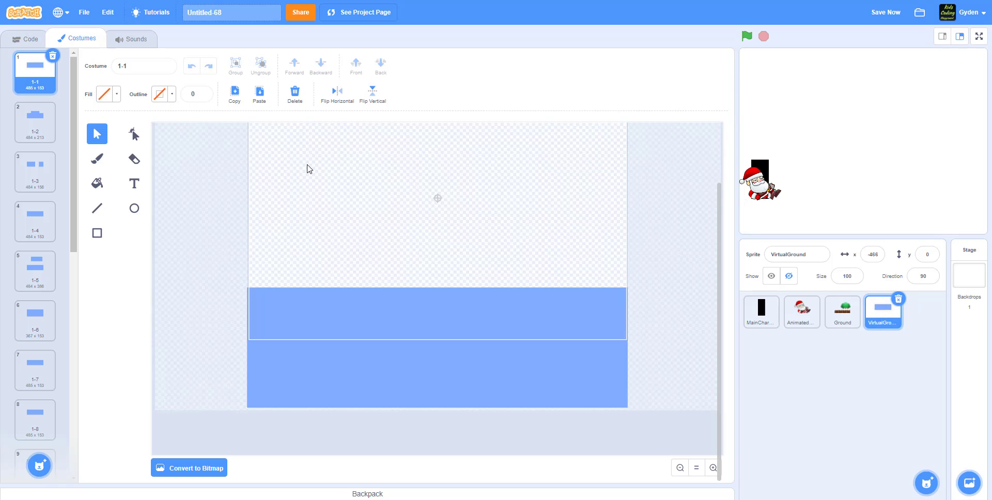
{"action": "key", "text": "ctrl+v"}
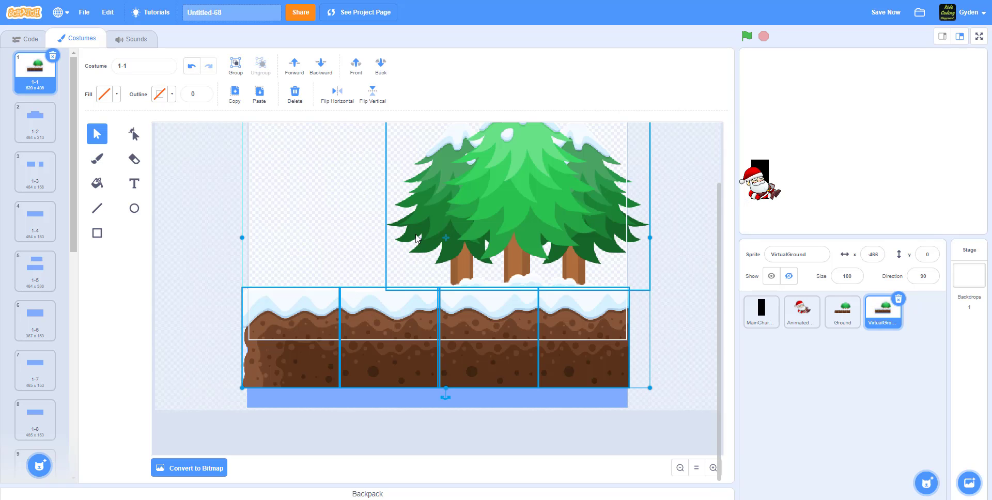
{"action": "scroll", "coordinate": [419, 367], "scroll_direction": "up", "scroll_amount": 2}
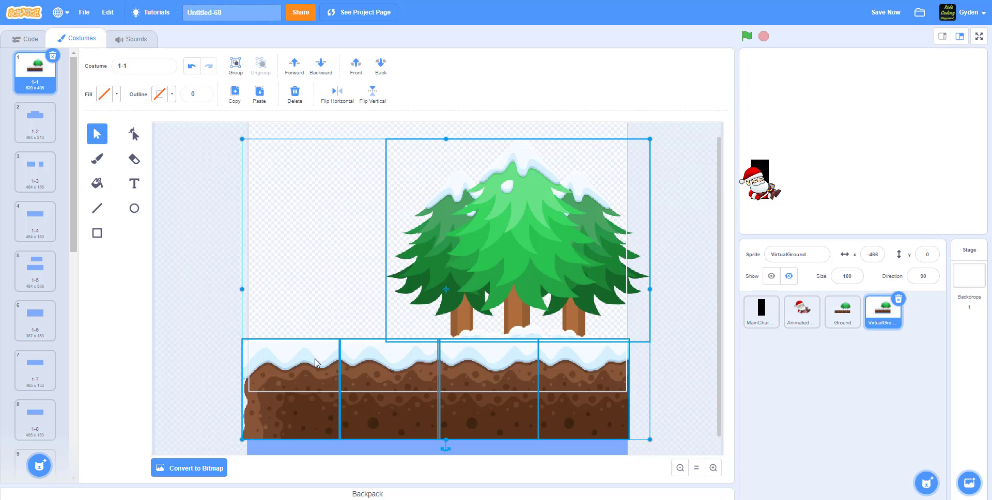
{"action": "left_click", "coordinate": [261, 261]}
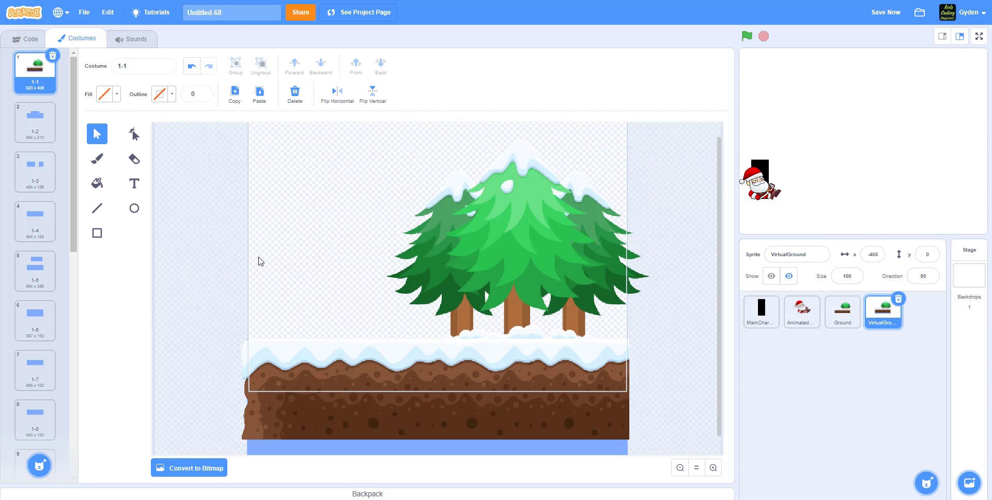
Step: Delete the pasted ground tiles and trees from VirtualGround's costume 1-1, keeping only the blue block
{"action": "left_click", "coordinate": [278, 358]}
{"action": "key", "text": "Delete"}
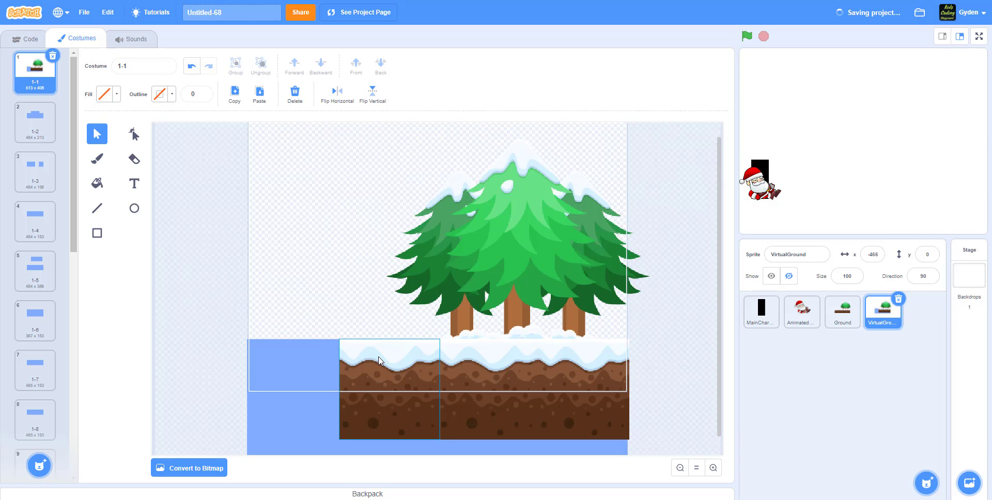
{"action": "left_click", "coordinate": [347, 351]}
{"action": "left_click_drag", "start_coordinate": [347, 352], "coordinate": [445, 369]}
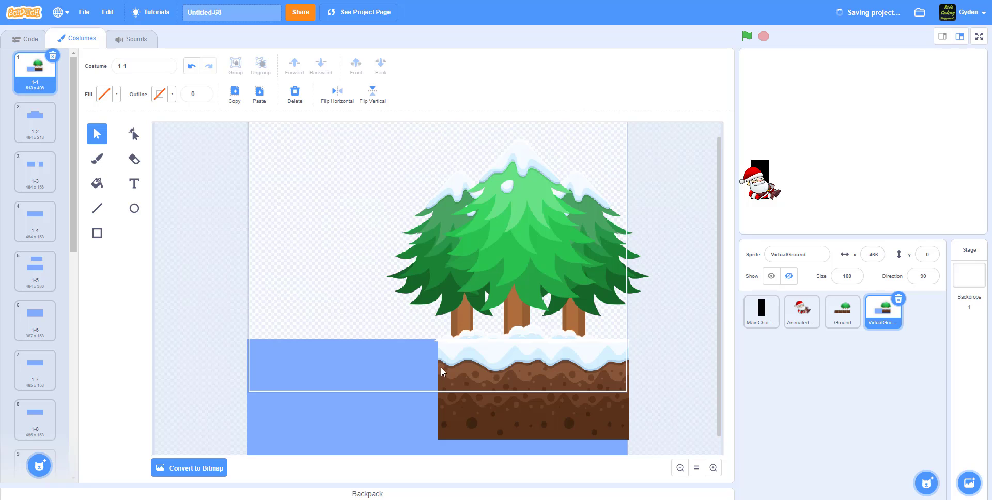
{"action": "key", "text": "Delete"}
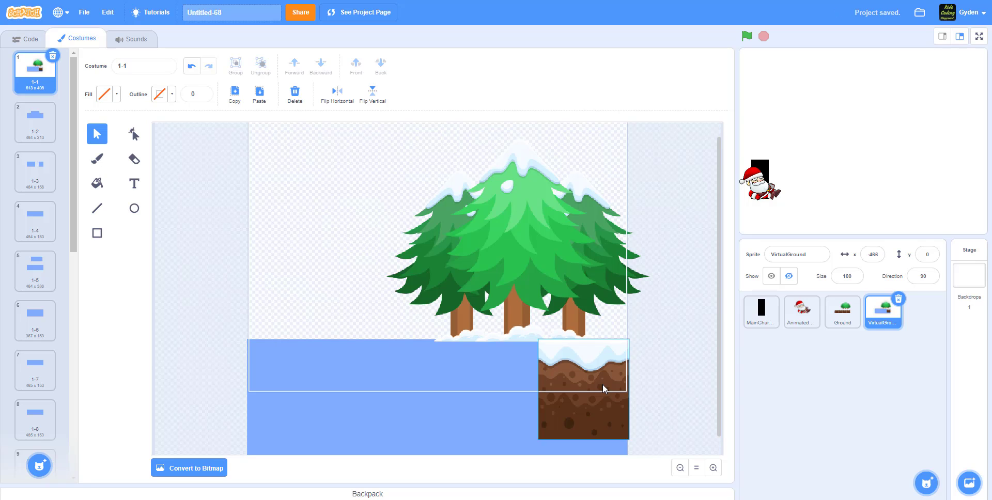
{"action": "left_click", "coordinate": [602, 386]}
{"action": "key", "text": "Delete"}
{"action": "left_click", "coordinate": [551, 309]}
{"action": "key", "text": "Delete"}
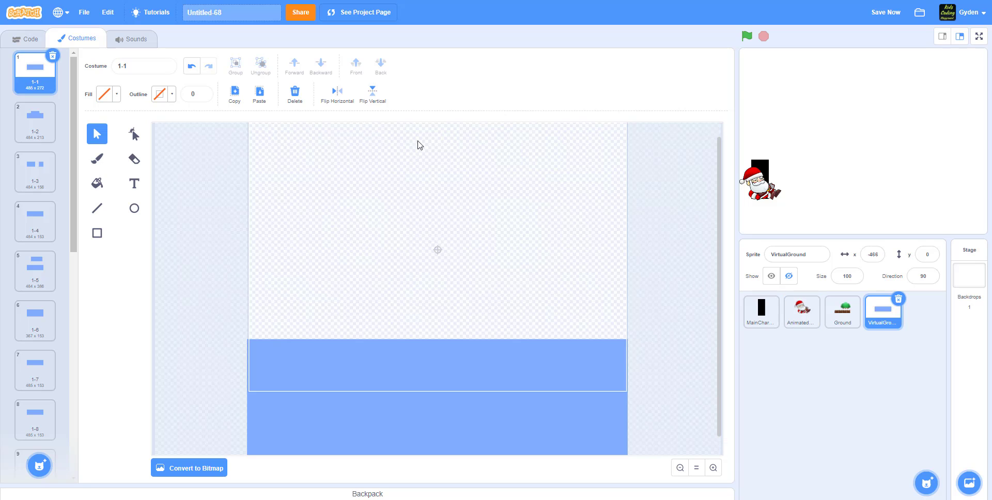
Step: Compare costume 1-2 of the Ground and VirtualGround sprites, checking the lower block's fill and the Rectangle tool used for such shapes
{"action": "left_click", "coordinate": [837, 312]}
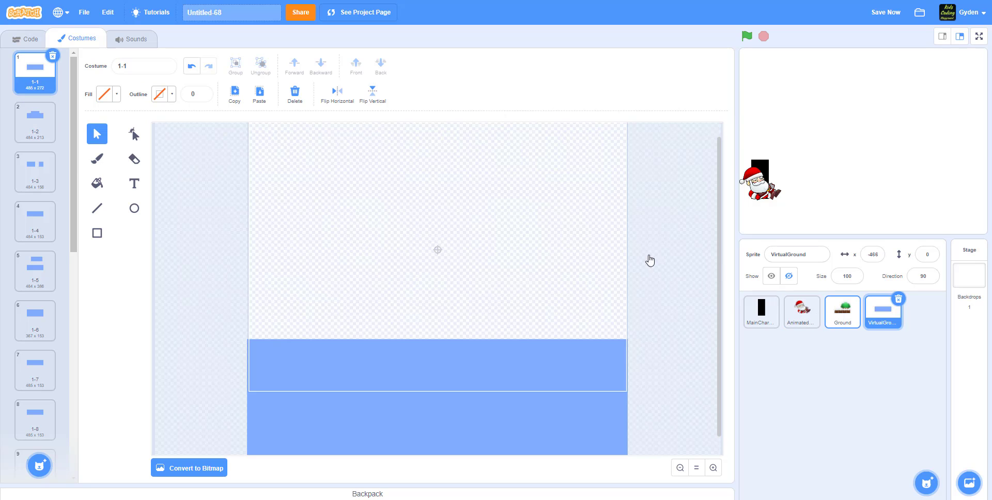
{"action": "left_click", "coordinate": [51, 128]}
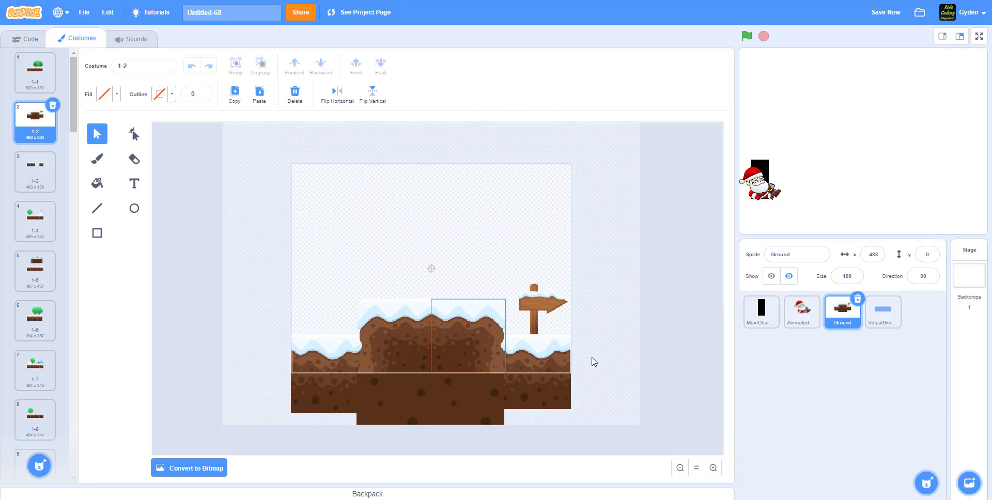
{"action": "left_click", "coordinate": [880, 315]}
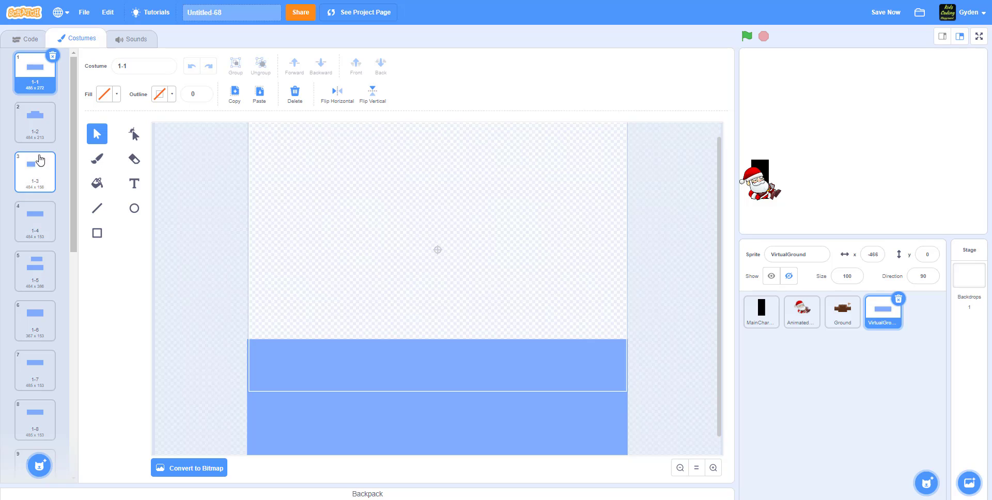
{"action": "left_click", "coordinate": [41, 138]}
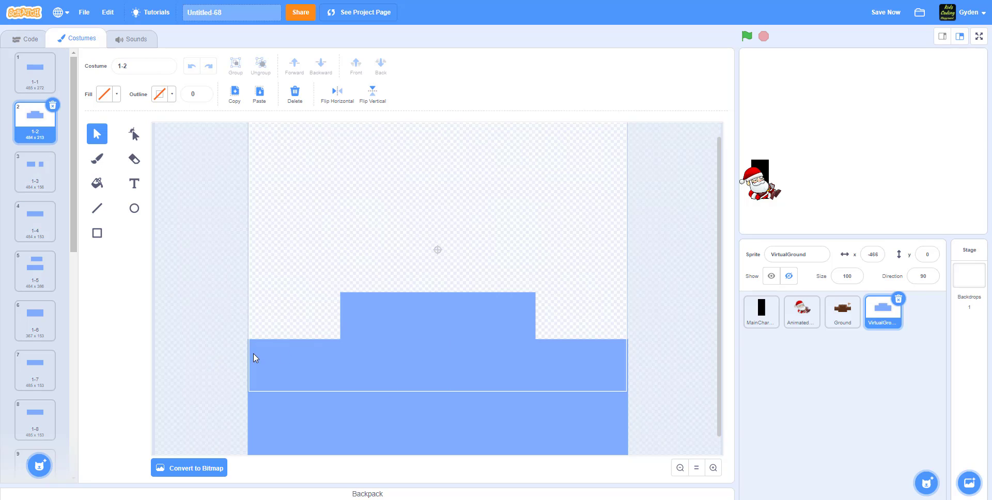
{"action": "left_click", "coordinate": [317, 374]}
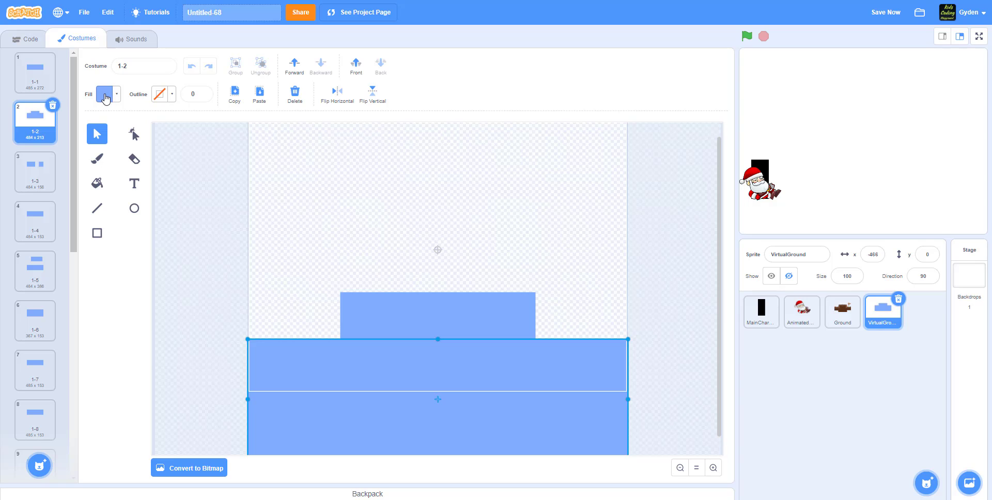
{"action": "left_click", "coordinate": [97, 232]}
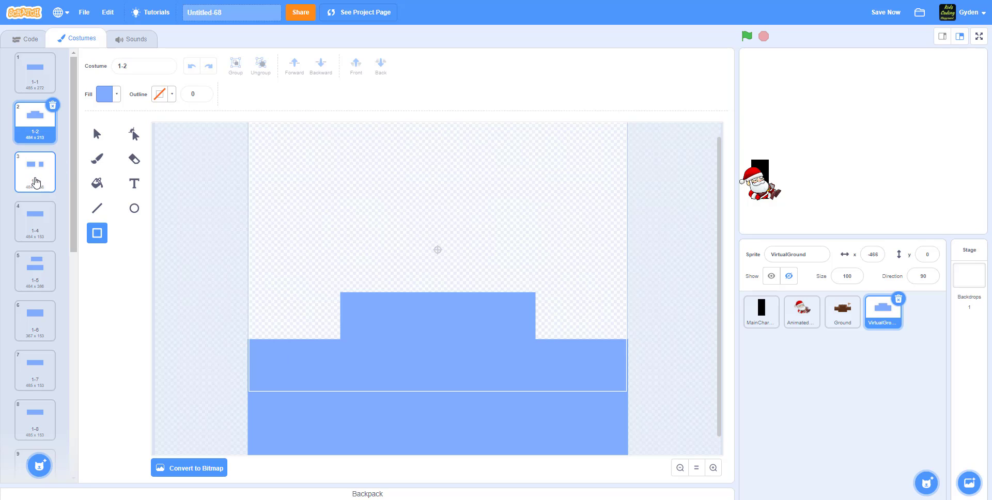
Step: Compare costume 1-3 of the VirtualGround sprite with costume 1-3 of the Ground sprite
{"action": "left_click", "coordinate": [35, 182]}
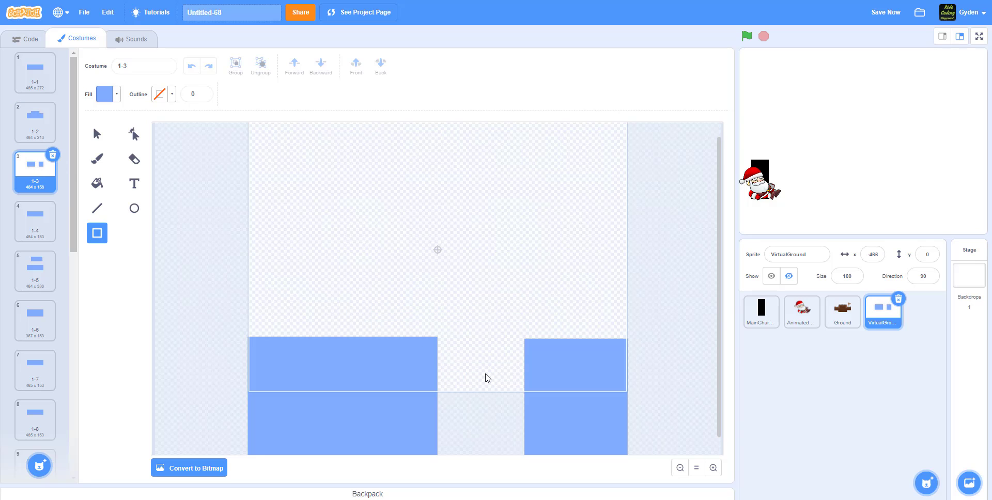
{"action": "left_click", "coordinate": [840, 319]}
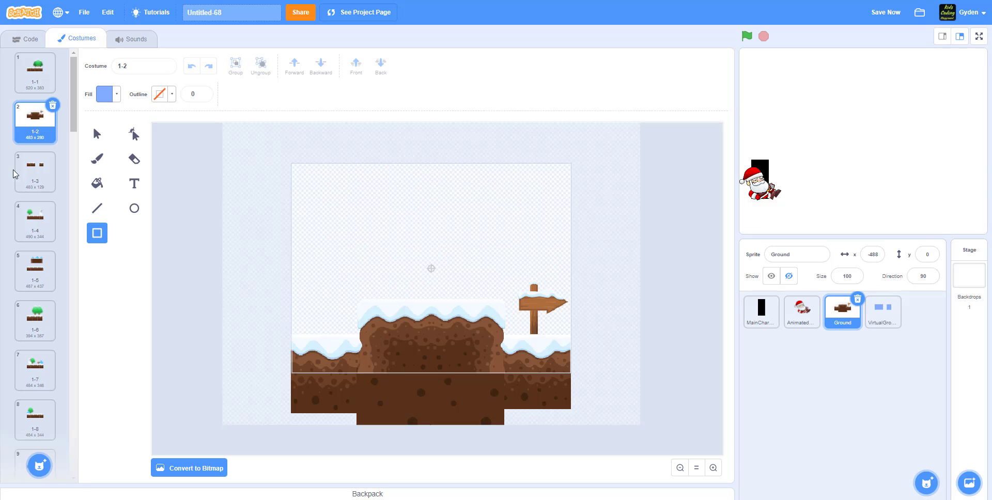
{"action": "left_click", "coordinate": [14, 172]}
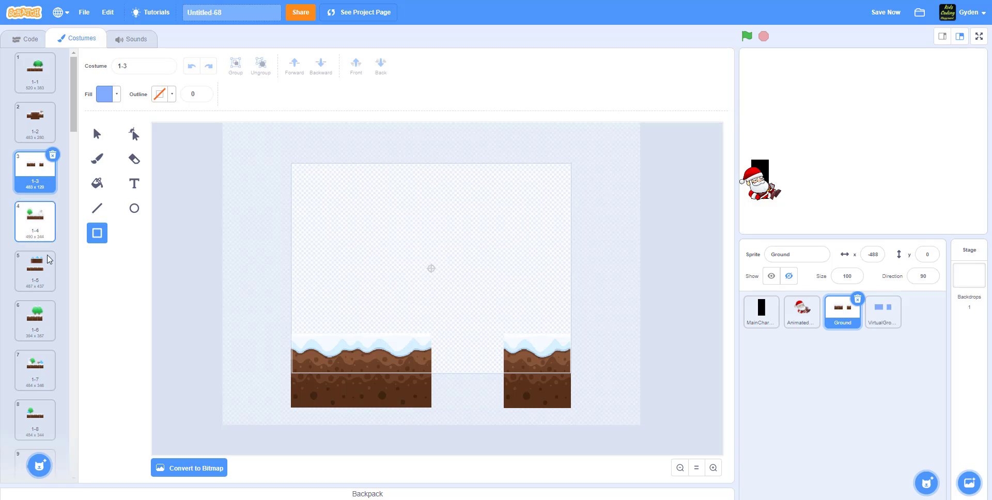
Step: Group the three brown tiles of the floating platform in the Ground sprite's costume 1-5
{"action": "left_click", "coordinate": [45, 268]}
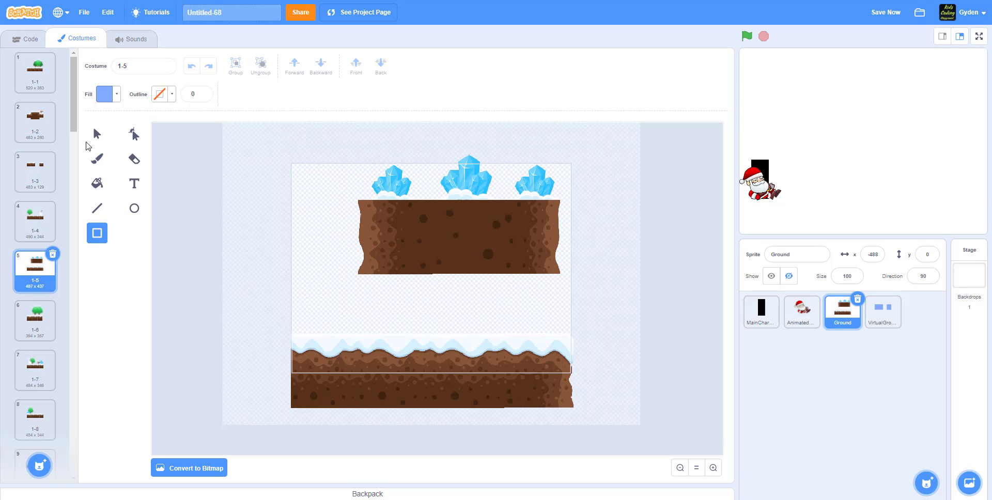
{"action": "left_click", "coordinate": [97, 134]}
{"action": "left_click", "coordinate": [412, 248]}
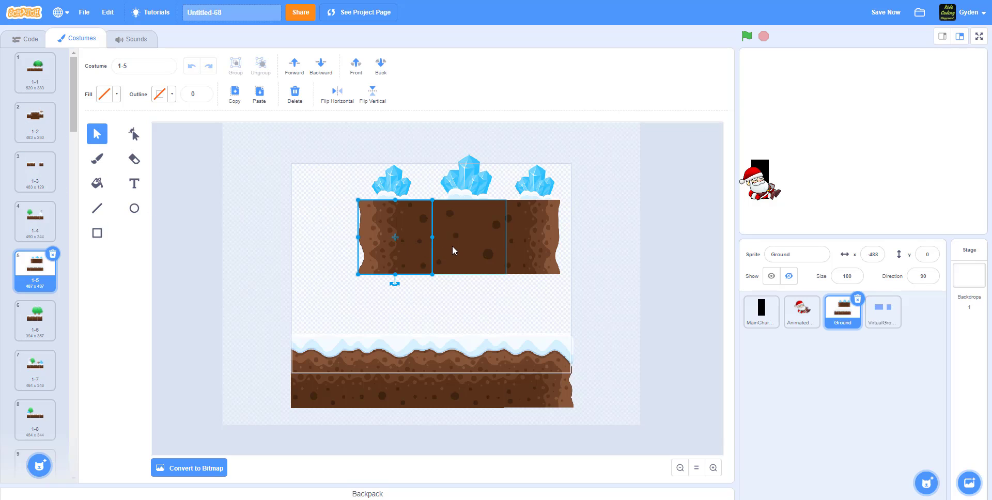
{"action": "left_click", "coordinate": [451, 246], "text": "shift"}
{"action": "left_click", "coordinate": [522, 253], "text": "shift"}
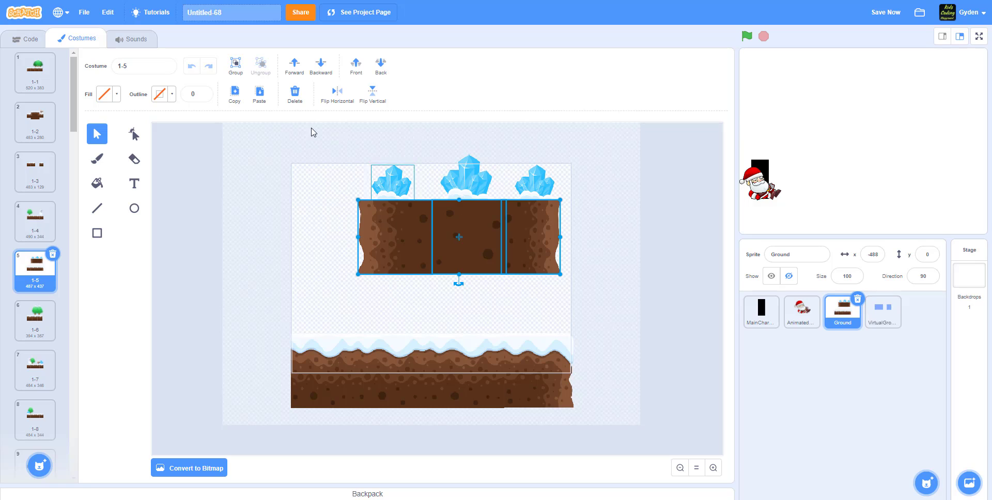
{"action": "left_click", "coordinate": [235, 65]}
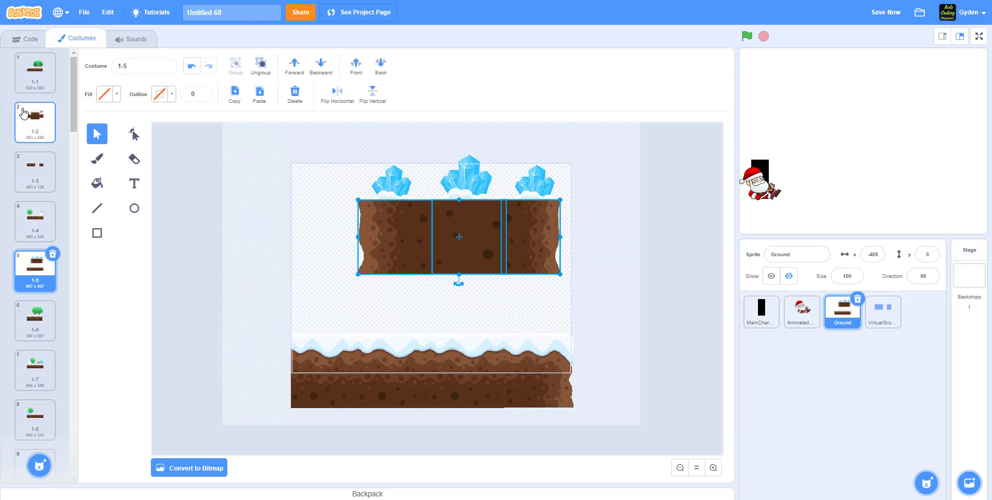
Step: Add a new blank painted costume to the Ground sprite
{"action": "scroll", "coordinate": [31, 137], "scroll_direction": "down", "scroll_amount": 15}
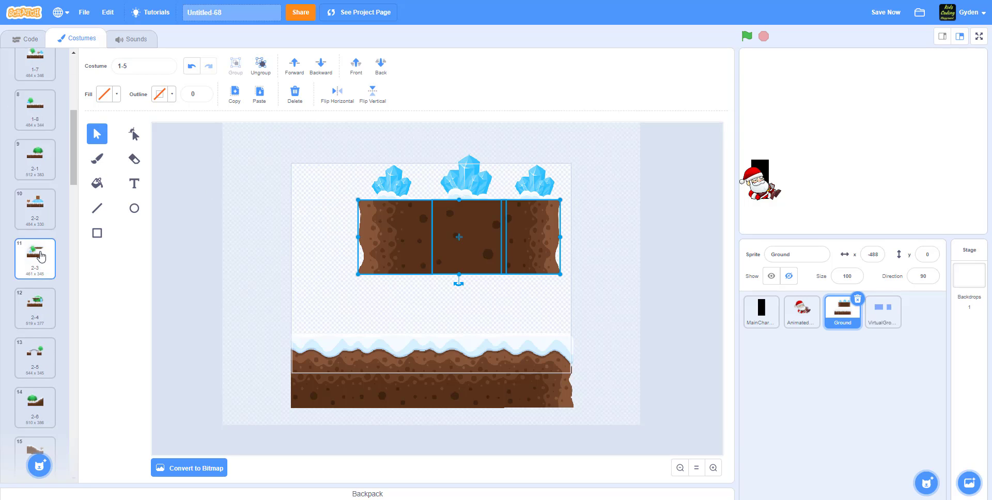
{"action": "mouse_move", "coordinate": [46, 475]}
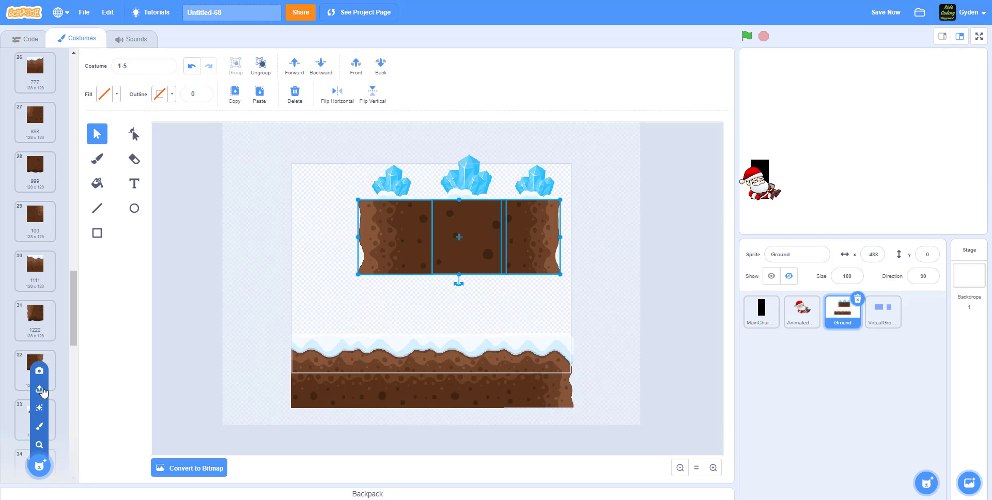
{"action": "left_click", "coordinate": [39, 425]}
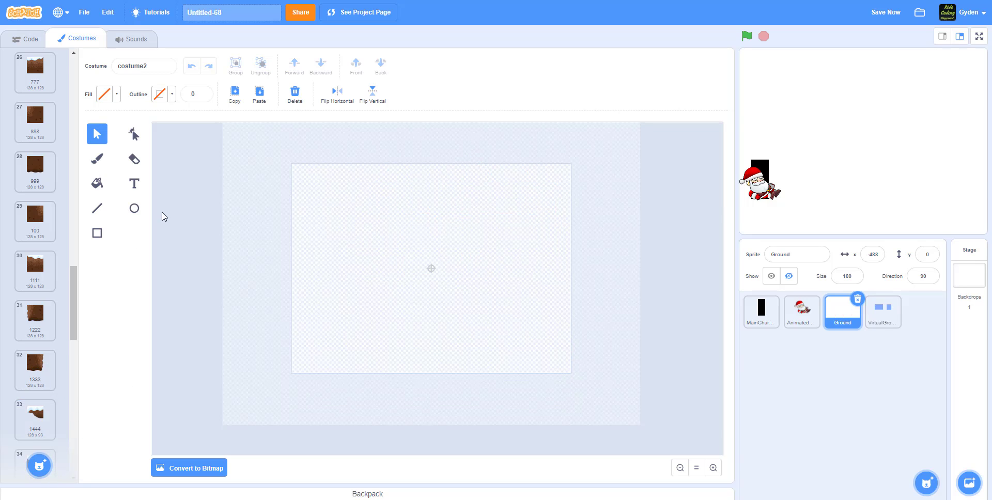
Step: Copy all artwork from costume 1-1 of the Ground sprite into the blank costume2, and delete the pasted trees there
{"action": "left_click_drag", "start_coordinate": [72, 313], "coordinate": [93, 125]}
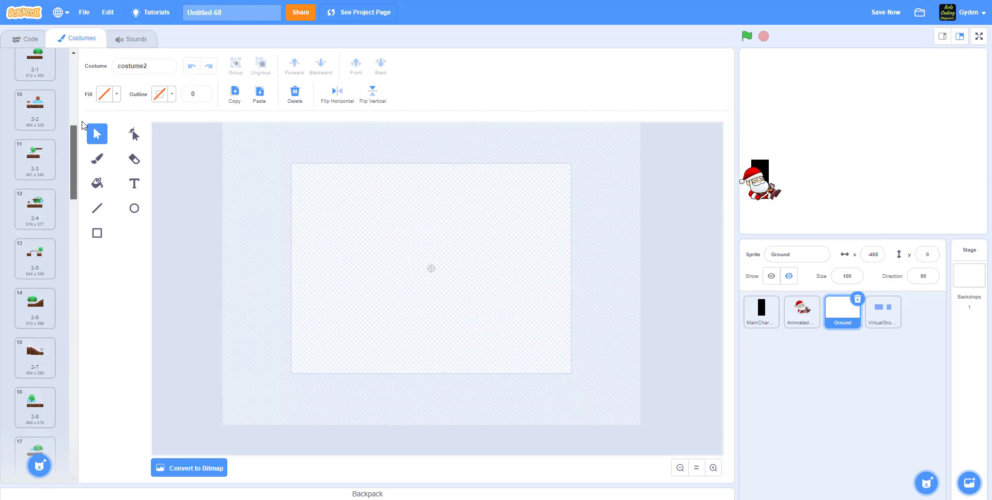
{"action": "left_click", "coordinate": [34, 73]}
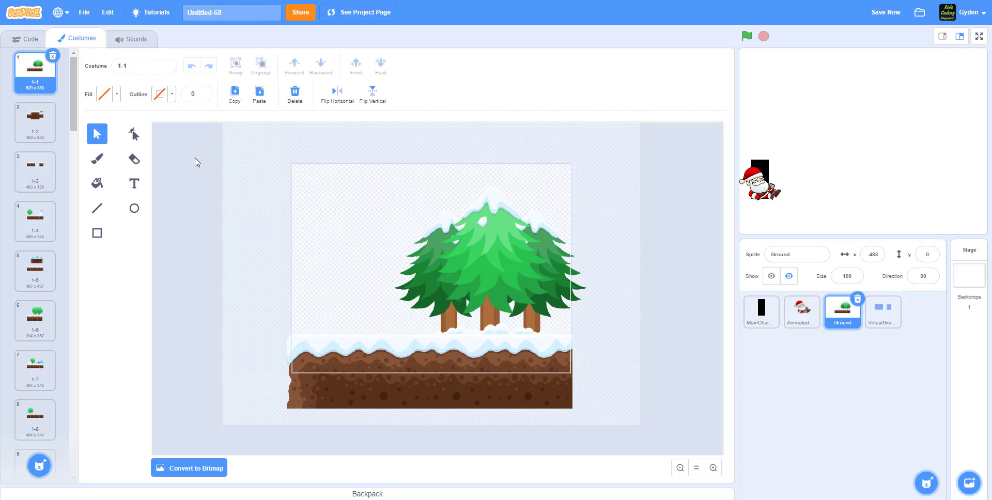
{"action": "left_click_drag", "start_coordinate": [233, 181], "coordinate": [611, 426]}
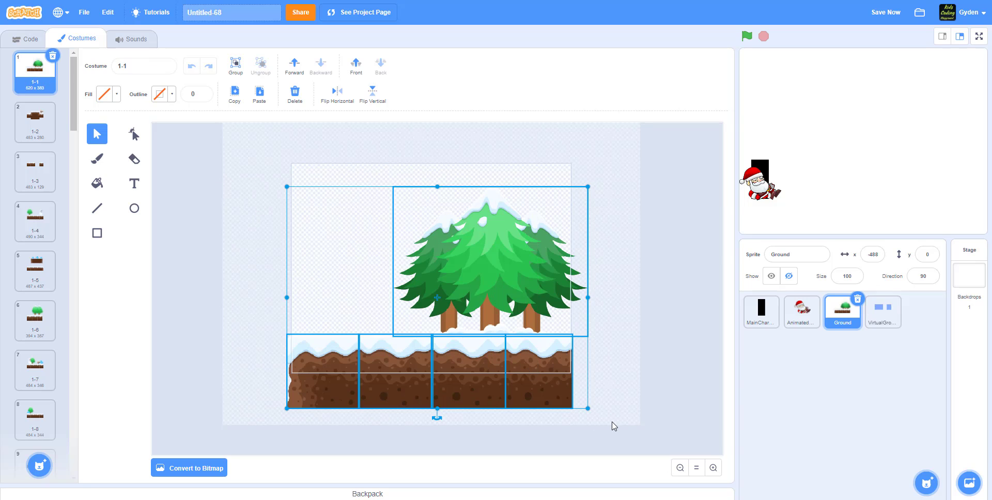
{"action": "scroll", "coordinate": [57, 289], "scroll_direction": "down", "scroll_amount": 20}
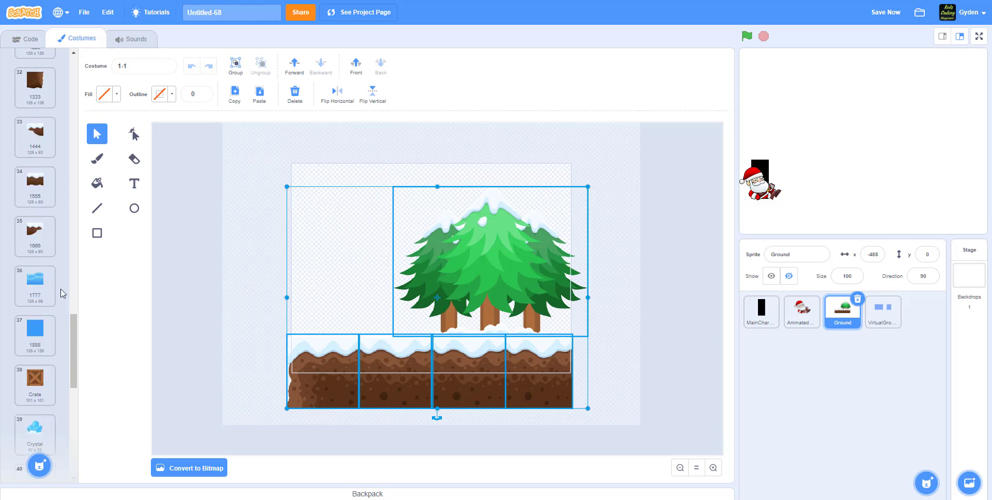
{"action": "left_click", "coordinate": [37, 423]}
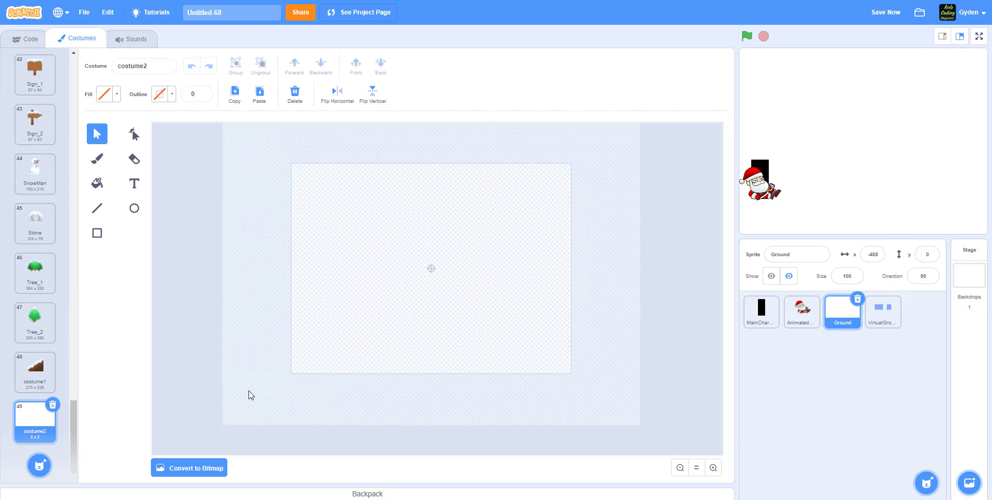
{"action": "key", "text": "ctrl+v"}
{"action": "left_click", "coordinate": [217, 255]}
{"action": "left_click", "coordinate": [513, 275]}
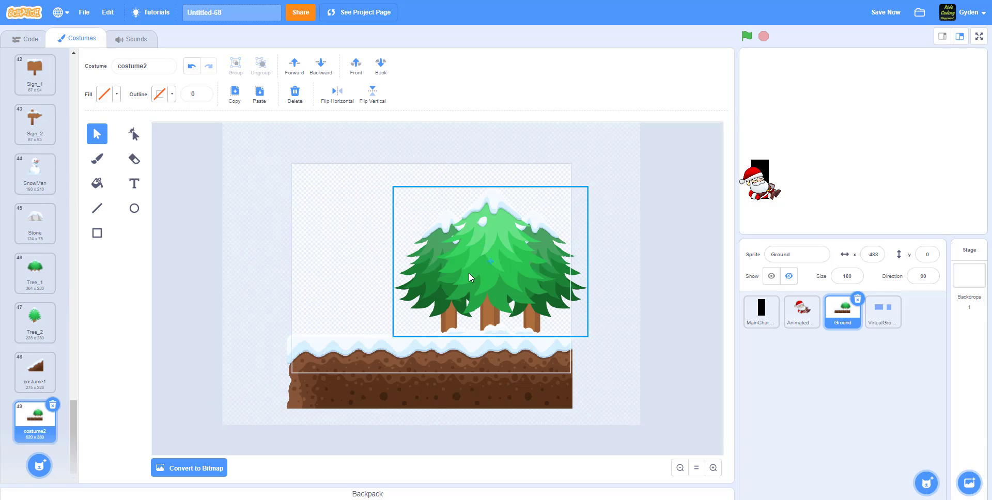
{"action": "key", "text": "Delete"}
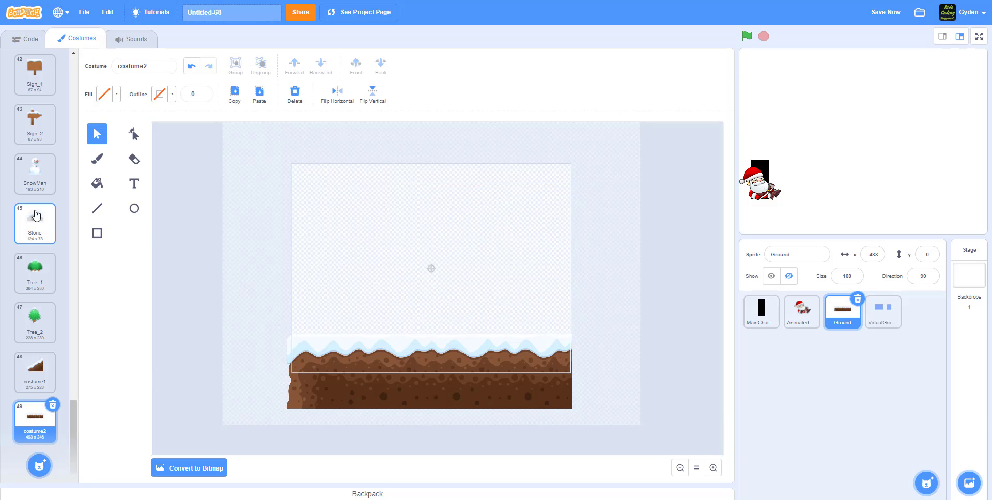
Step: Copy the rock from the Stone costume into costume2 and stand it on the right half of the snowy ground
{"action": "left_click", "coordinate": [34, 219]}
{"action": "left_click_drag", "start_coordinate": [506, 347], "coordinate": [543, 363]}
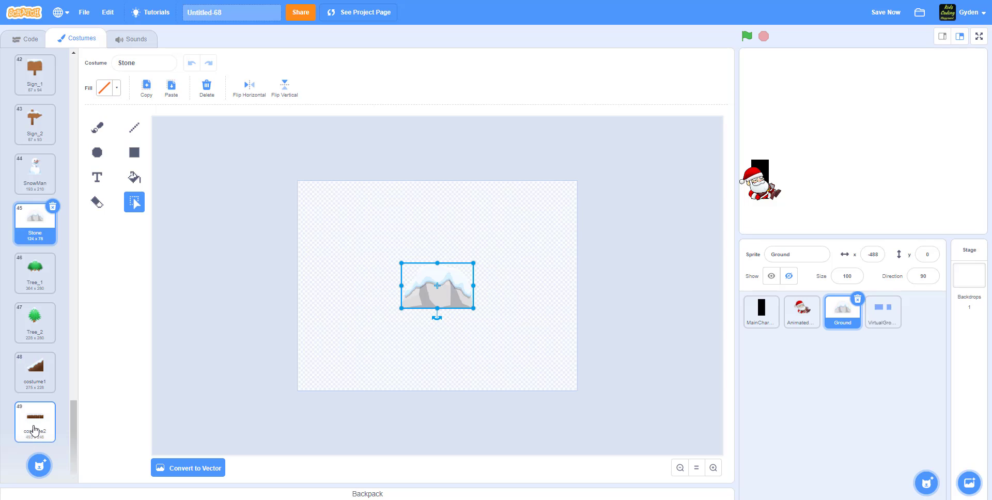
{"action": "left_click", "coordinate": [35, 421]}
{"action": "key", "text": "ctrl+v"}
{"action": "left_click_drag", "start_coordinate": [448, 303], "coordinate": [514, 346]}
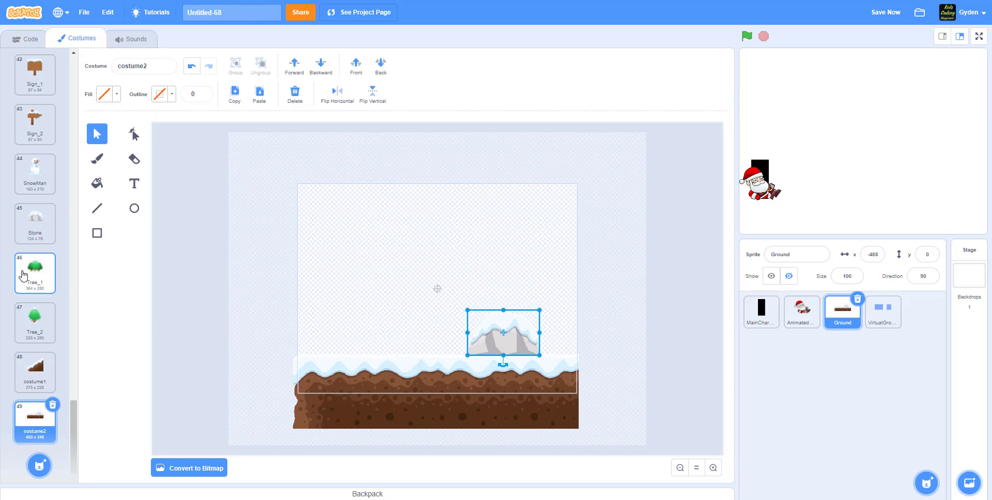
Step: Convert the Tree_1 costume to vector and copy its whole group of trees
{"action": "left_click", "coordinate": [31, 273]}
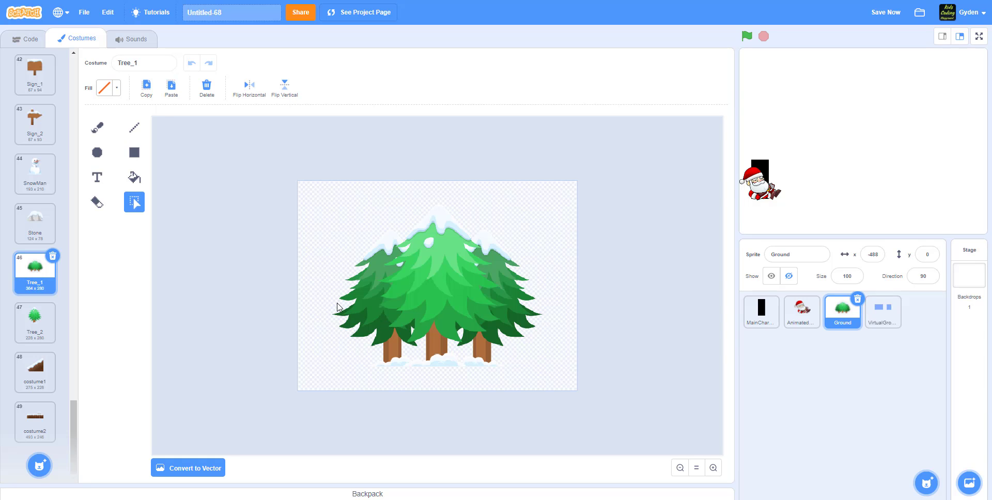
{"action": "left_click_drag", "start_coordinate": [277, 232], "coordinate": [602, 419]}
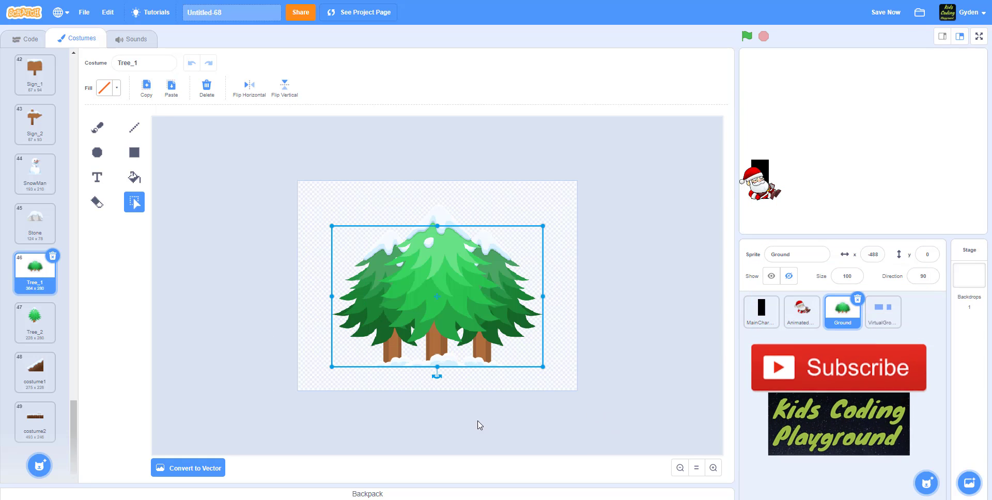
{"action": "left_click", "coordinate": [212, 467]}
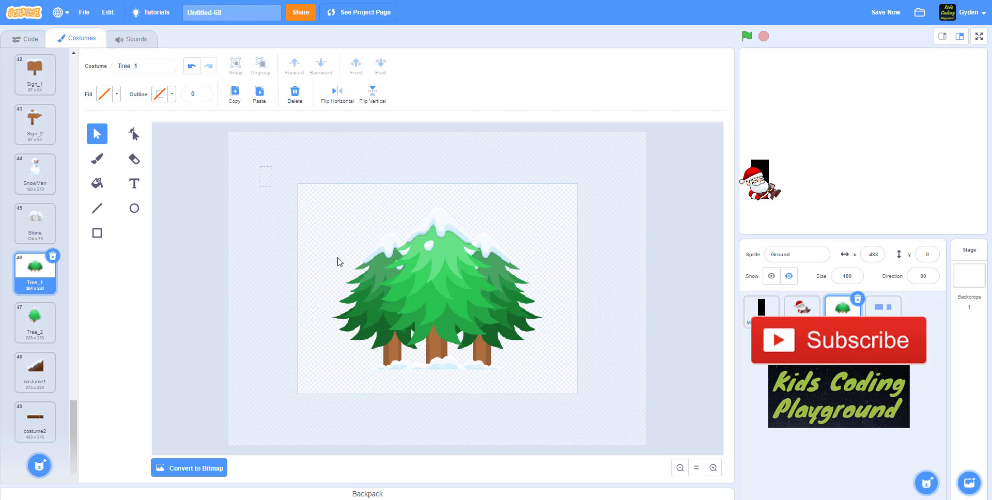
{"action": "left_click_drag", "start_coordinate": [339, 262], "coordinate": [604, 409]}
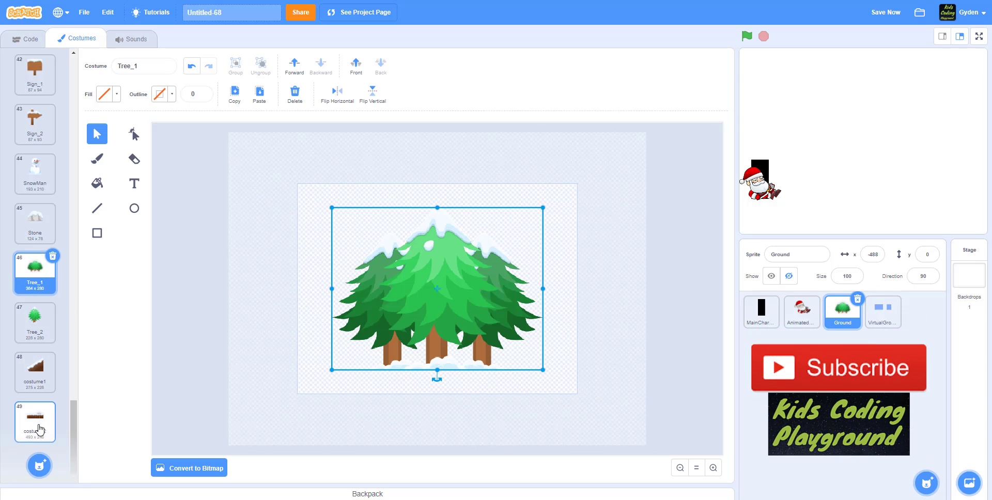
Step: Paste the trees into costume2, scale them slightly, and stand them on the snowy ground to the left of the rock
{"action": "left_click", "coordinate": [39, 428]}
{"action": "key", "text": "ctrl+v"}
{"action": "left_click_drag", "start_coordinate": [459, 316], "coordinate": [389, 309]}
{"action": "left_click_drag", "start_coordinate": [260, 201], "coordinate": [320, 226]}
{"action": "left_click_drag", "start_coordinate": [375, 280], "coordinate": [376, 275]}
{"action": "left_click_drag", "start_coordinate": [383, 224], "coordinate": [383, 193]}
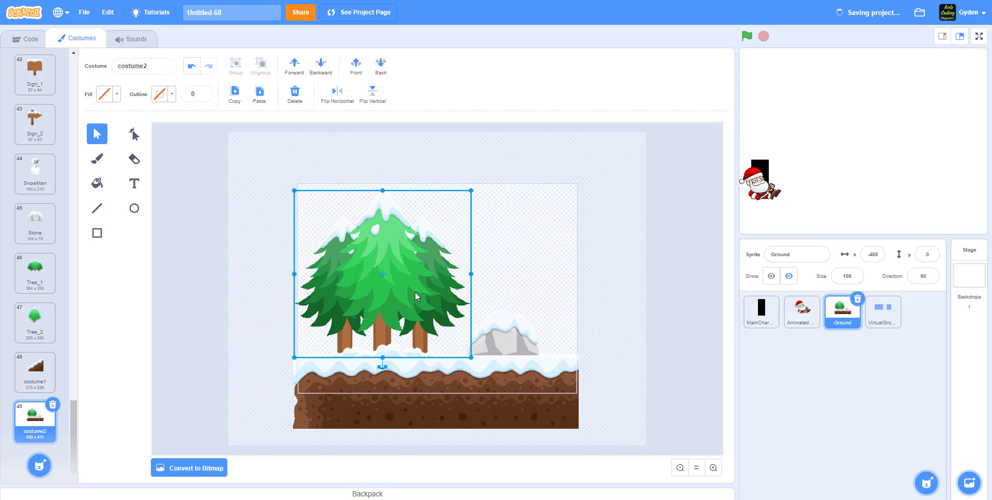
{"action": "left_click_drag", "start_coordinate": [403, 284], "coordinate": [402, 278]}
{"action": "left_click", "coordinate": [273, 323]}
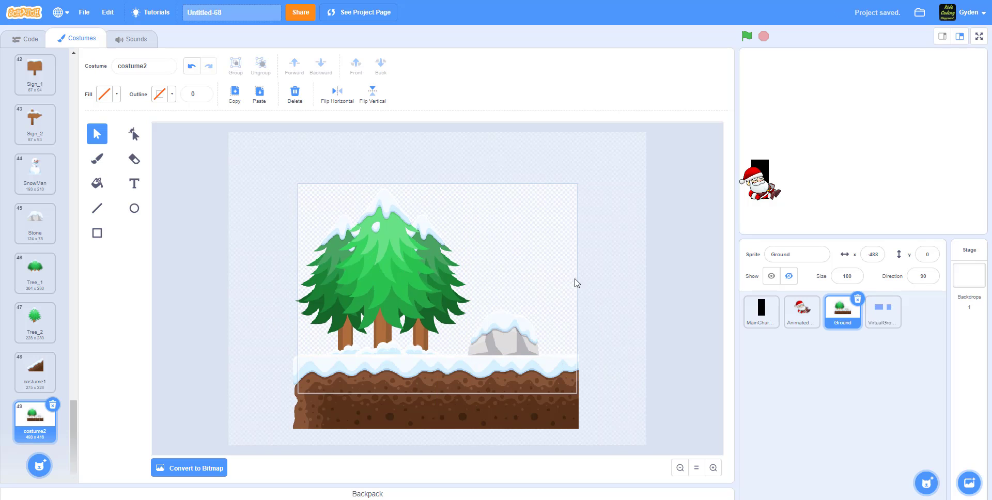
Step: Remove the trees from costume2 and delete the whole costume2 from the Ground sprite
{"action": "left_click", "coordinate": [380, 275]}
{"action": "key", "text": "Delete"}
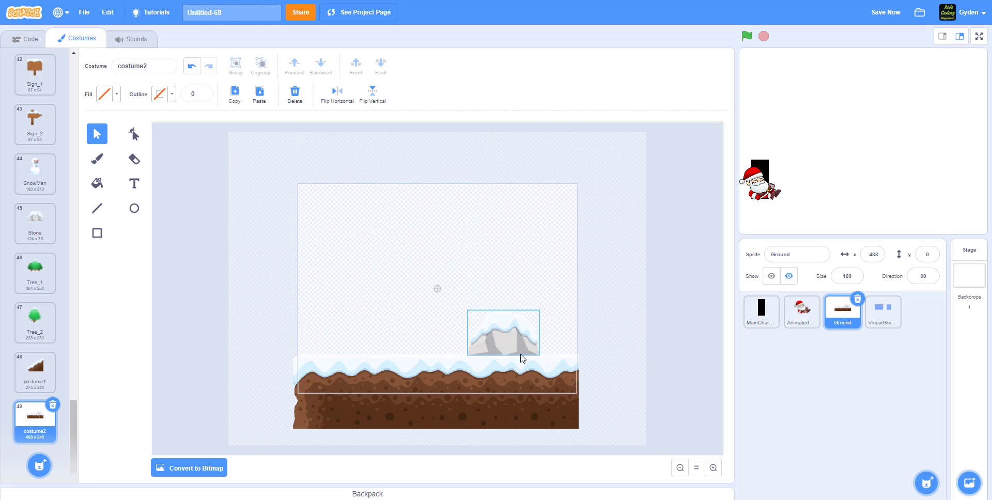
{"action": "left_click", "coordinate": [503, 335]}
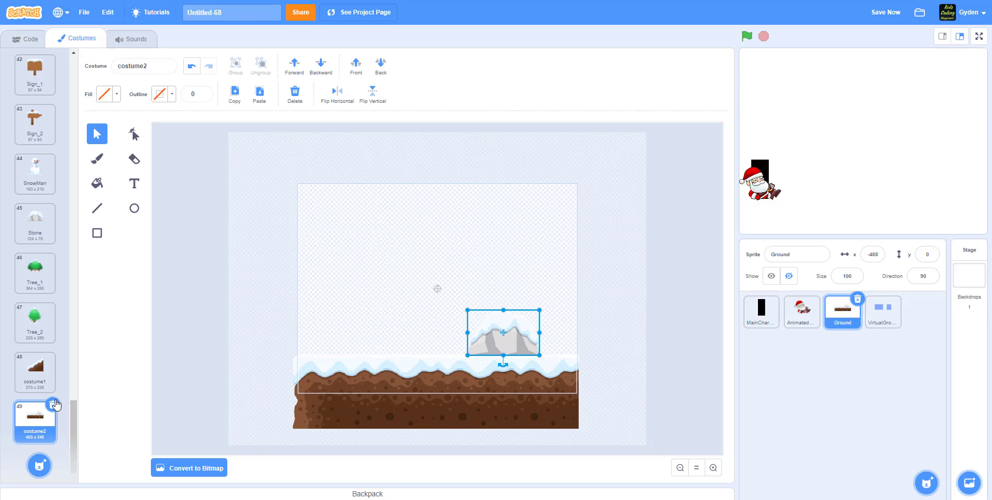
{"action": "left_click", "coordinate": [52, 405]}
Step: Look through the Ground sprite's costumes, examining the slope piece in costume1 and the bridge scene in costume 2-5
{"action": "scroll", "coordinate": [36, 243], "scroll_direction": "up", "scroll_amount": 15}
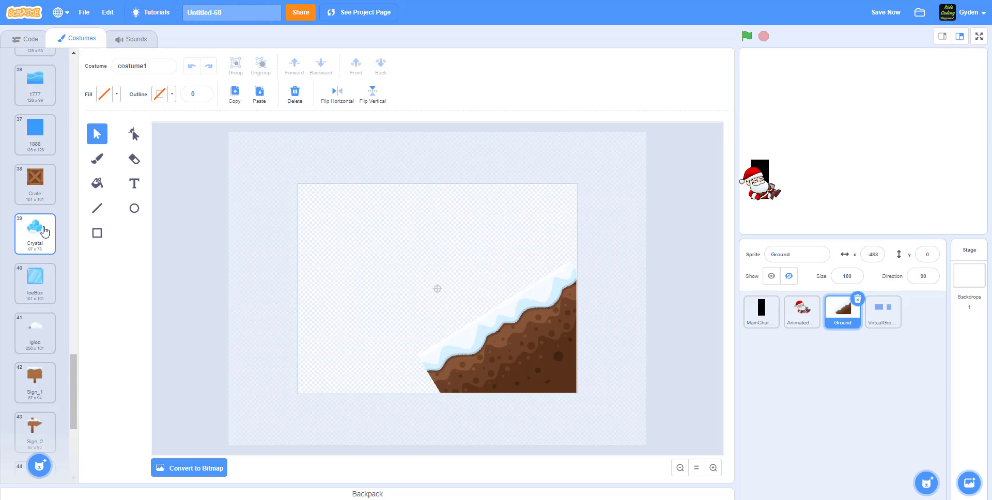
{"action": "scroll", "coordinate": [48, 222], "scroll_direction": "up", "scroll_amount": 8}
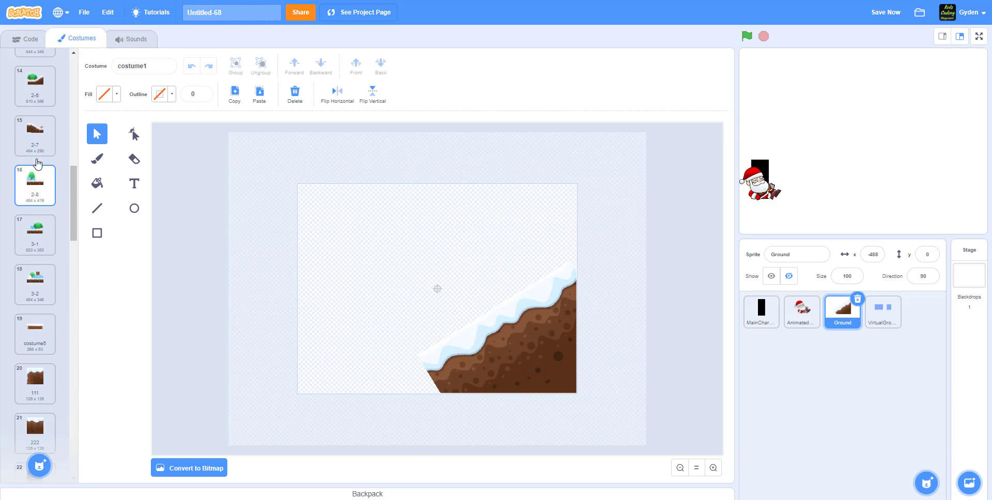
{"action": "scroll", "coordinate": [34, 279], "scroll_direction": "down", "scroll_amount": 3}
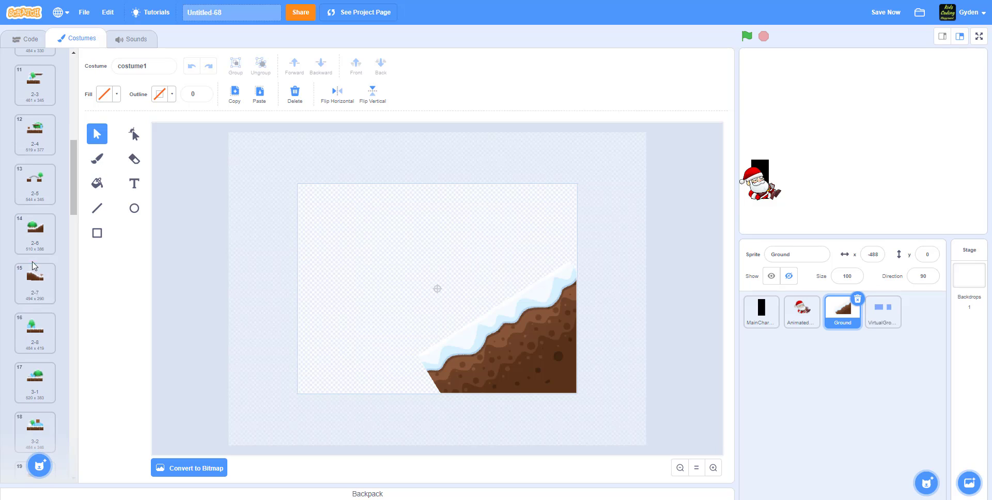
{"action": "scroll", "coordinate": [37, 289], "scroll_direction": "up", "scroll_amount": 2}
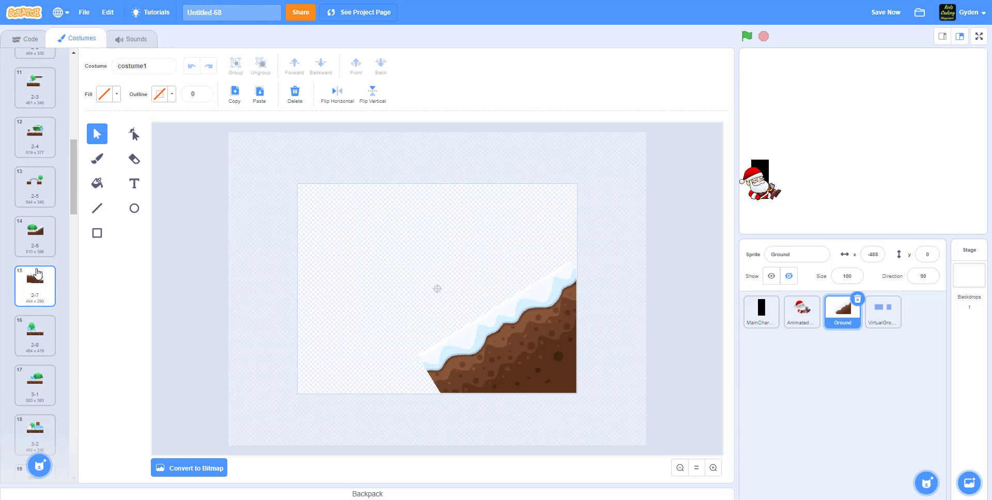
{"action": "scroll", "coordinate": [40, 259], "scroll_direction": "up", "scroll_amount": 8}
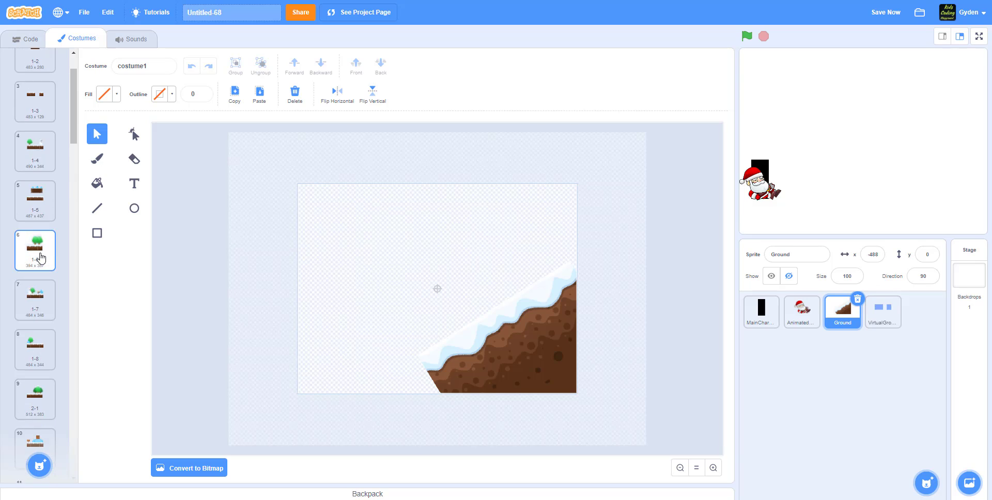
{"action": "scroll", "coordinate": [41, 250], "scroll_direction": "down", "scroll_amount": 6}
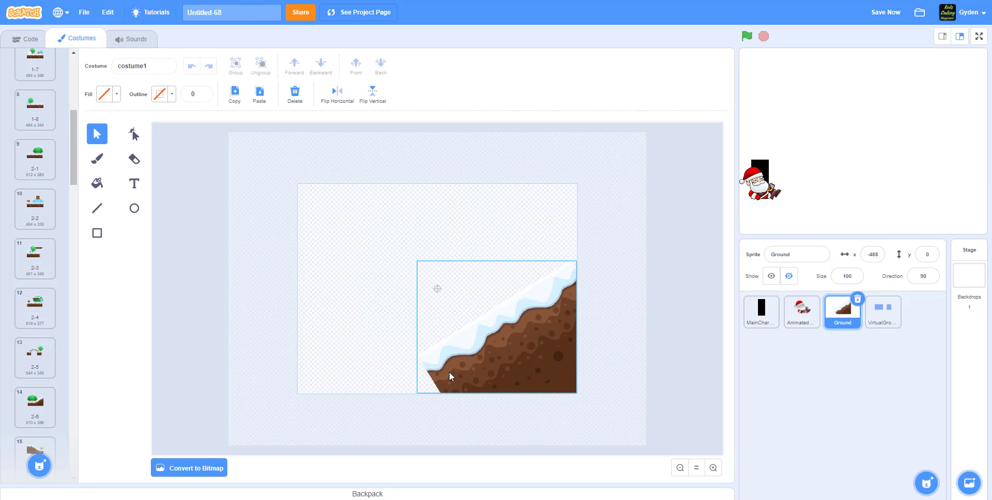
{"action": "left_click", "coordinate": [485, 371]}
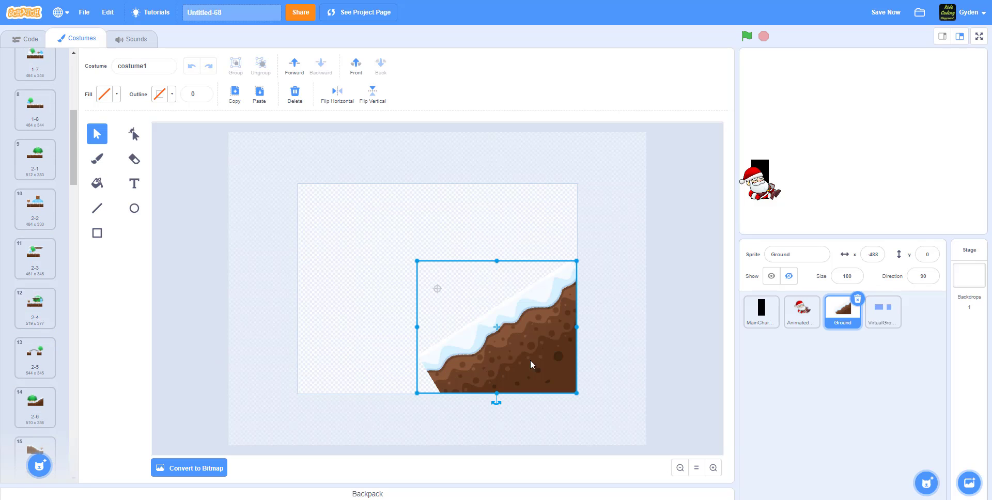
{"action": "left_click", "coordinate": [31, 359]}
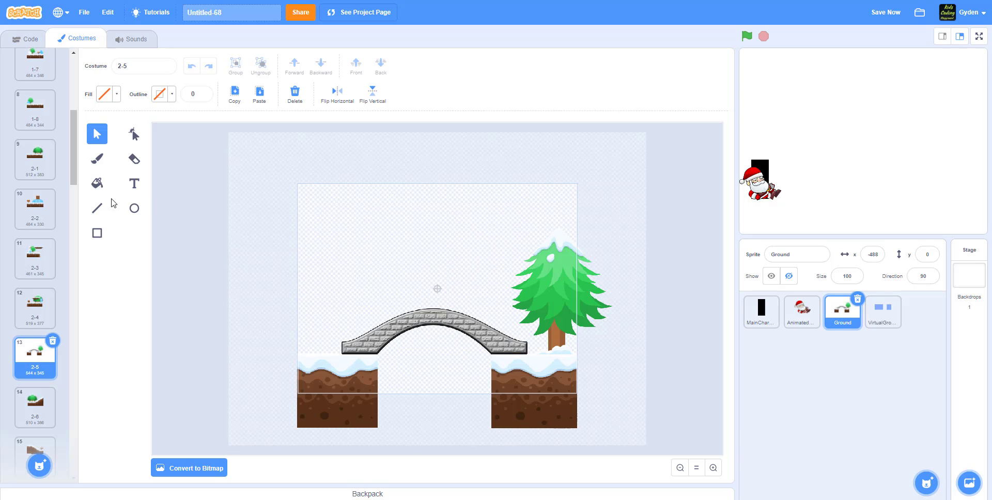
Step: Try out layering in the Ground sprite's costume 2-4 by bringing the trees to the front and sending them to the back
{"action": "left_click", "coordinate": [50, 302]}
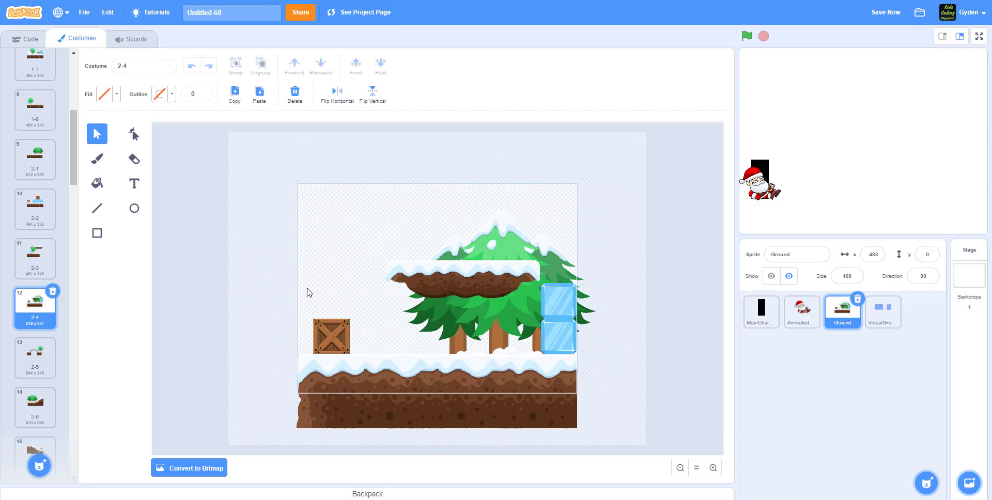
{"action": "left_click", "coordinate": [509, 248]}
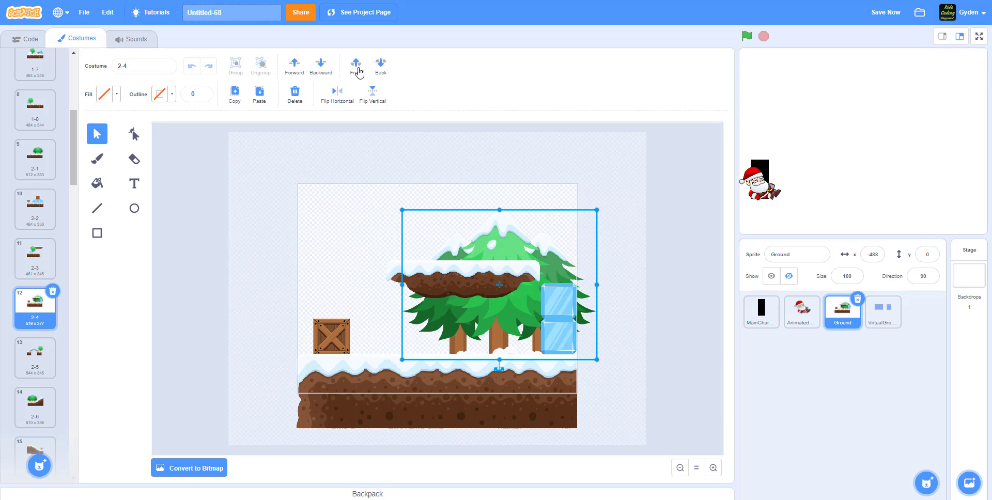
{"action": "left_click", "coordinate": [355, 66]}
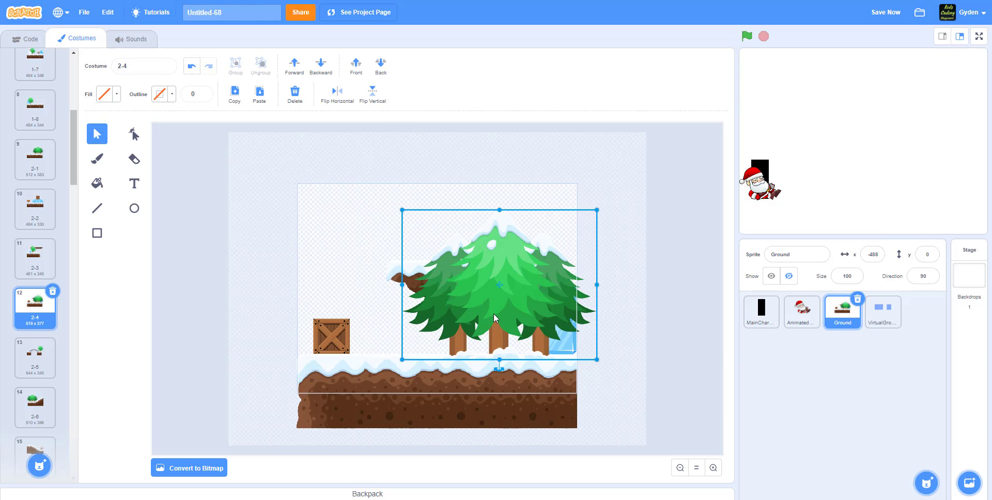
{"action": "left_click", "coordinate": [380, 66]}
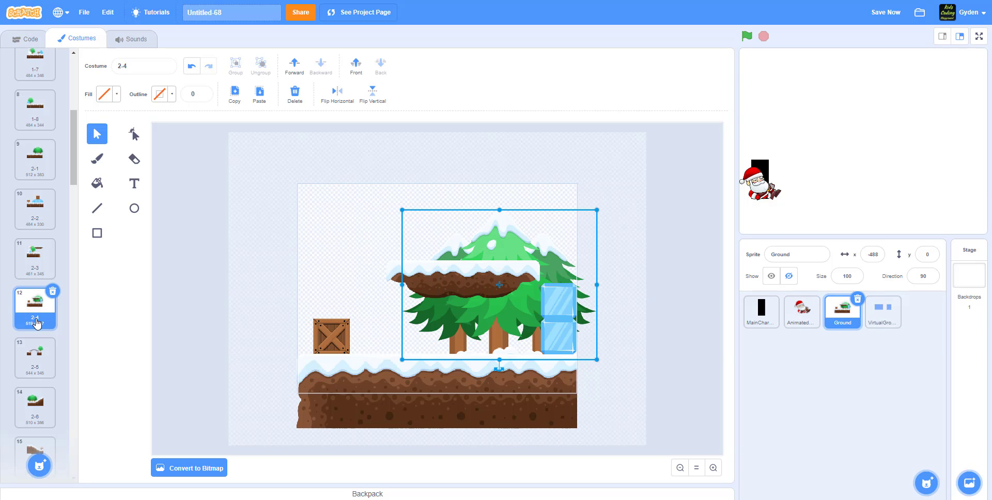
Step: Compare costume 2-4 of the VirtualGround and Ground sprites, and display the Reshape points of the floating platform's collision shape
{"action": "left_click", "coordinate": [884, 319]}
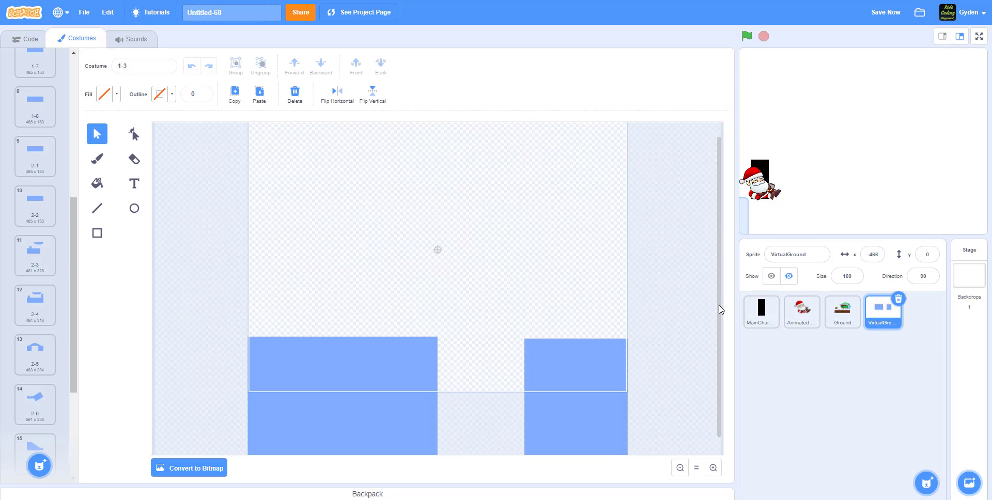
{"action": "left_click", "coordinate": [40, 327]}
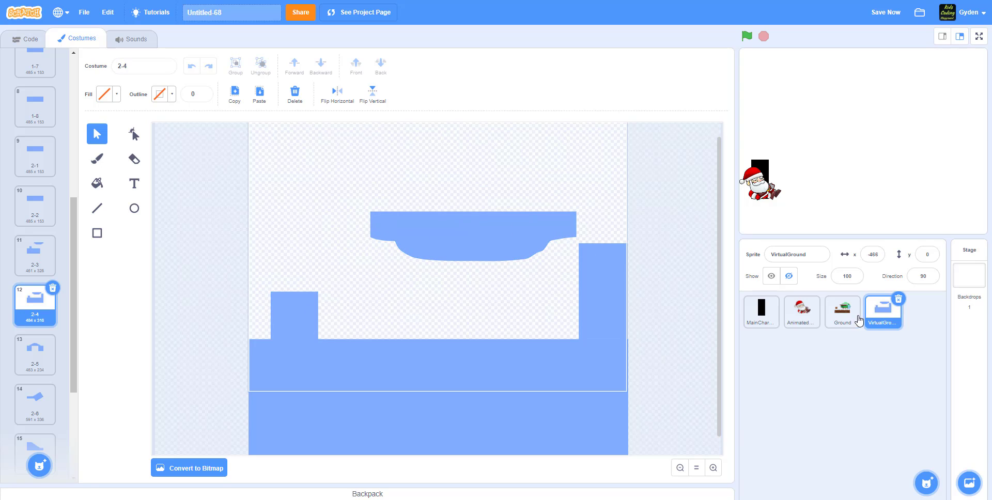
{"action": "left_click", "coordinate": [834, 316]}
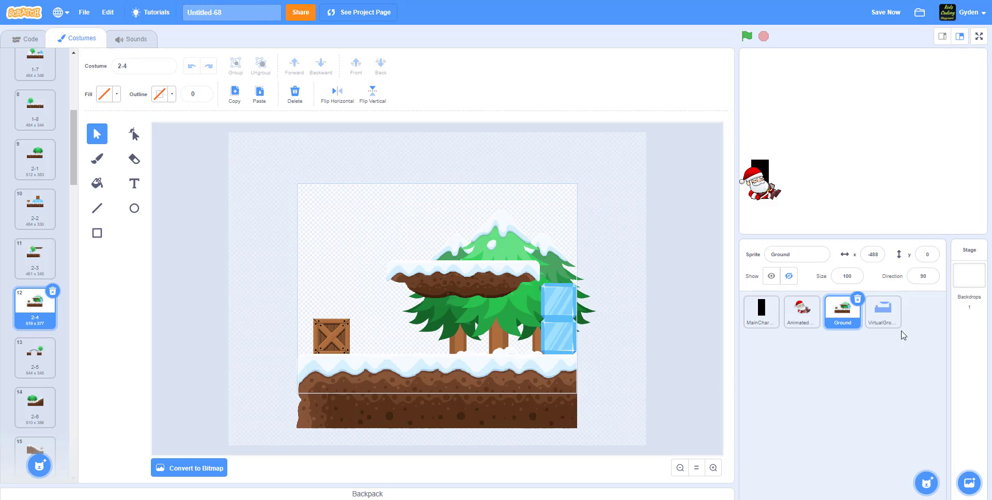
{"action": "left_click", "coordinate": [884, 315]}
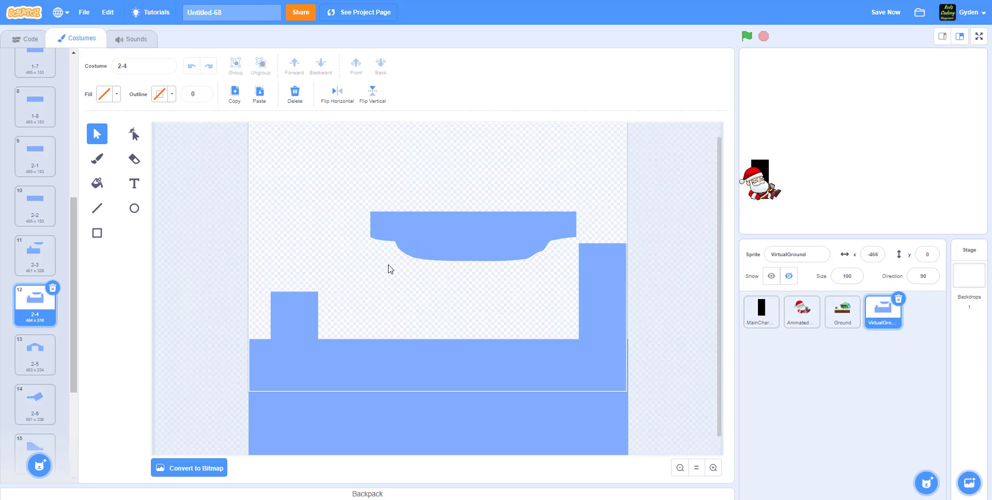
{"action": "left_click", "coordinate": [445, 237]}
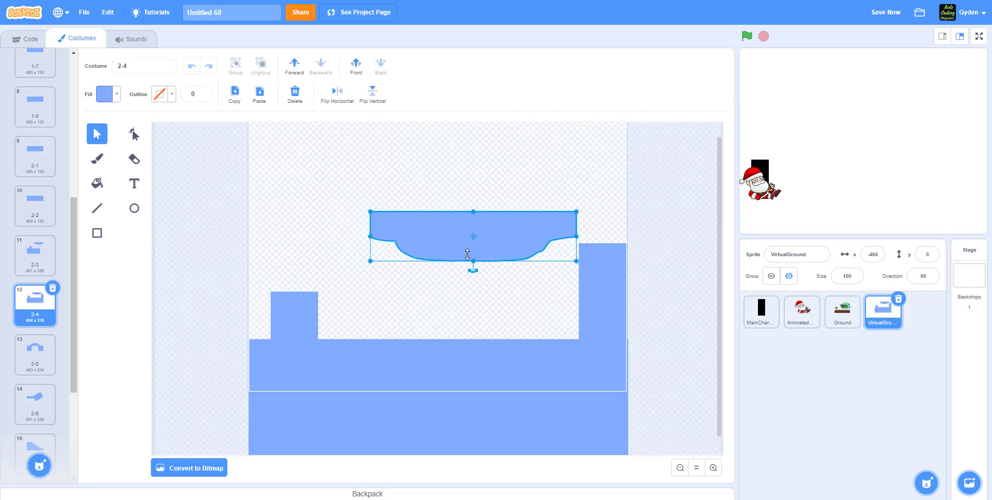
{"action": "left_click", "coordinate": [133, 135]}
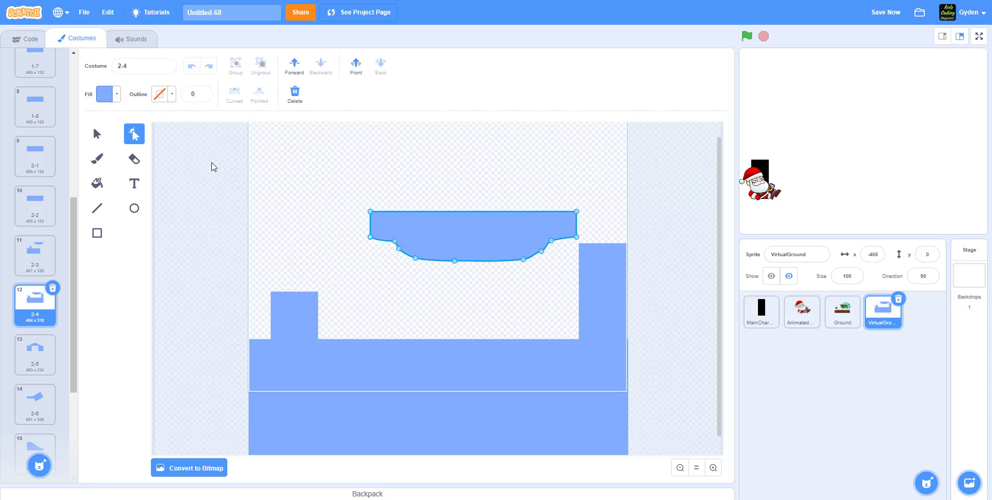
Step: Draw a blue rectangle above the floating platform in costume 2-4 of the VirtualGround sprite
{"action": "left_click", "coordinate": [98, 233]}
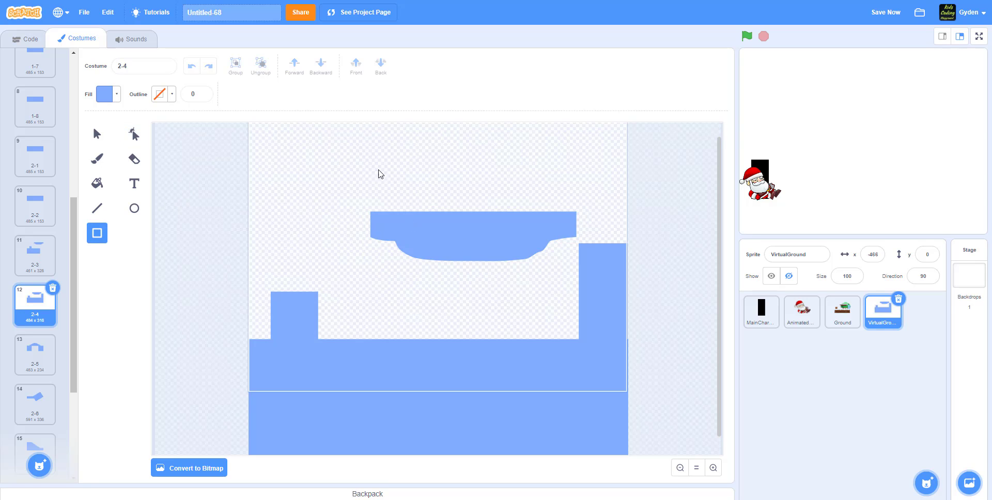
{"action": "scroll", "coordinate": [379, 173], "scroll_direction": "up", "scroll_amount": 1}
{"action": "left_click_drag", "start_coordinate": [364, 138], "coordinate": [518, 183]}
Step: Try out Reshape on the rectangle by adding and moving edge points to form a rounded floating-platform outline, and delete the shape
{"action": "left_click", "coordinate": [135, 135]}
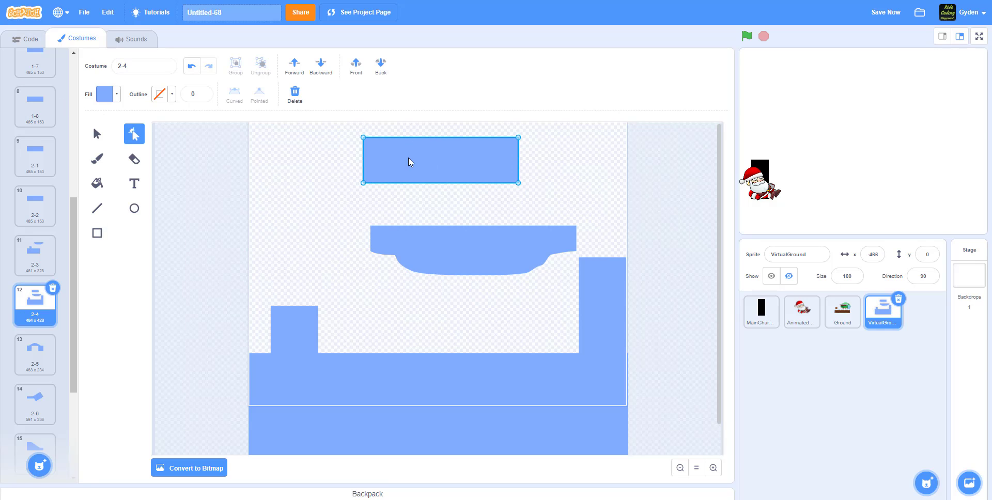
{"action": "left_click_drag", "start_coordinate": [364, 183], "coordinate": [446, 189]}
{"action": "left_click", "coordinate": [384, 176]}
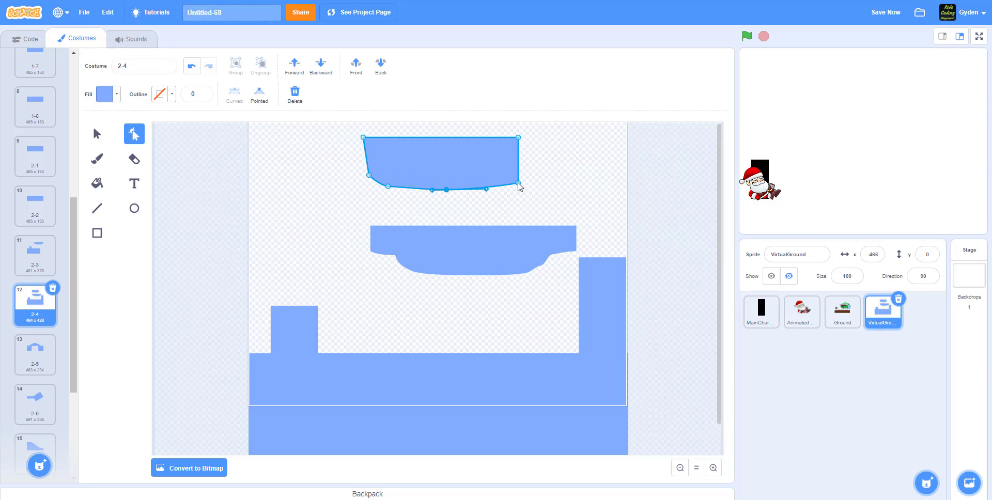
{"action": "left_click_drag", "start_coordinate": [518, 183], "coordinate": [514, 181]}
{"action": "left_click", "coordinate": [513, 182]}
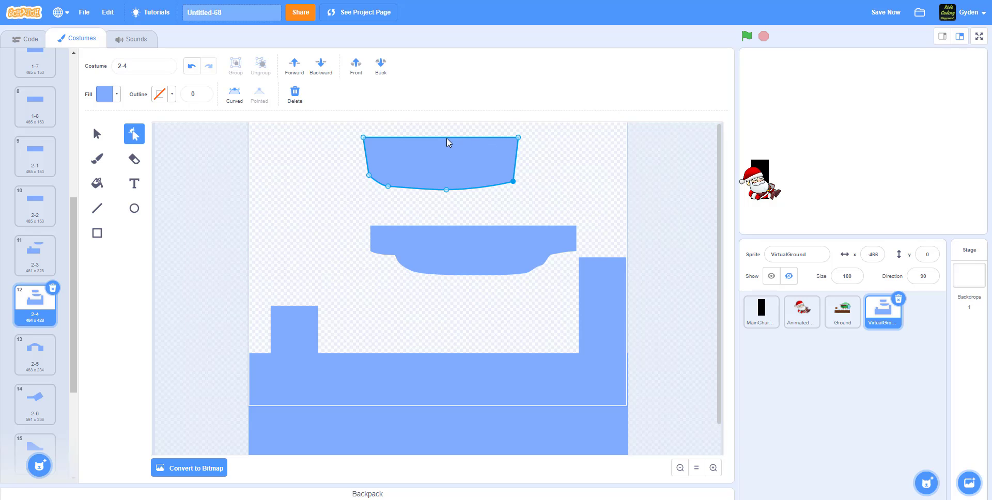
{"action": "mouse_move", "coordinate": [517, 162]}
{"action": "left_mouse_down"}
{"action": "mouse_move", "coordinate": [504, 163]}
{"action": "mouse_move", "coordinate": [525, 165]}
{"action": "left_mouse_up"}
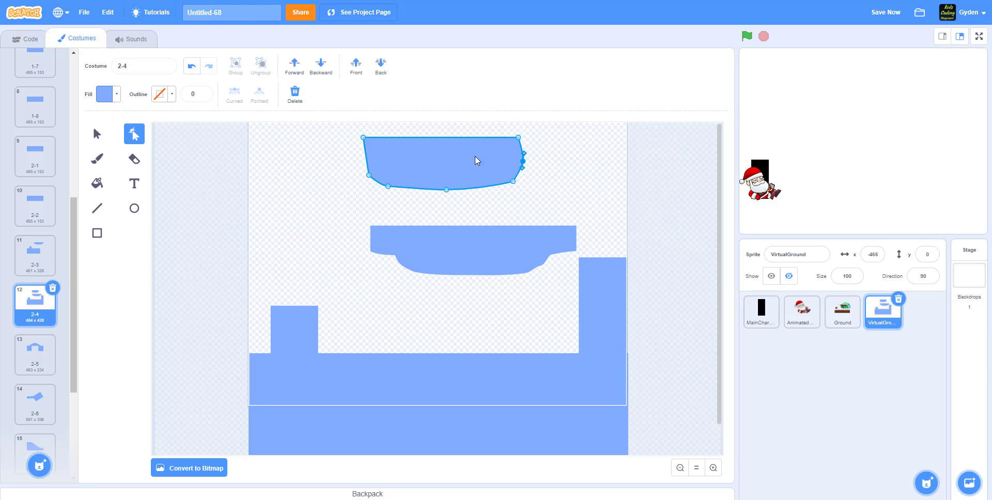
{"action": "left_click_drag", "start_coordinate": [367, 162], "coordinate": [361, 158]}
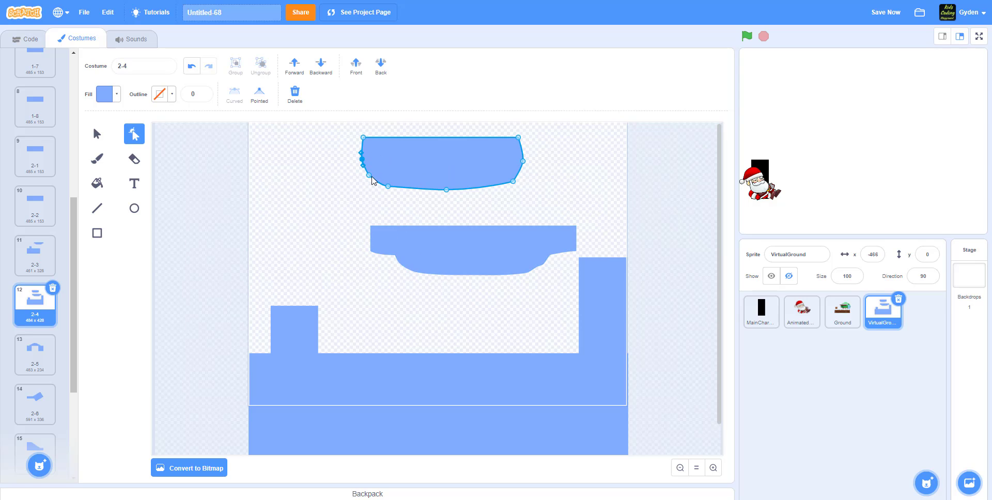
{"action": "left_click_drag", "start_coordinate": [369, 176], "coordinate": [382, 168]}
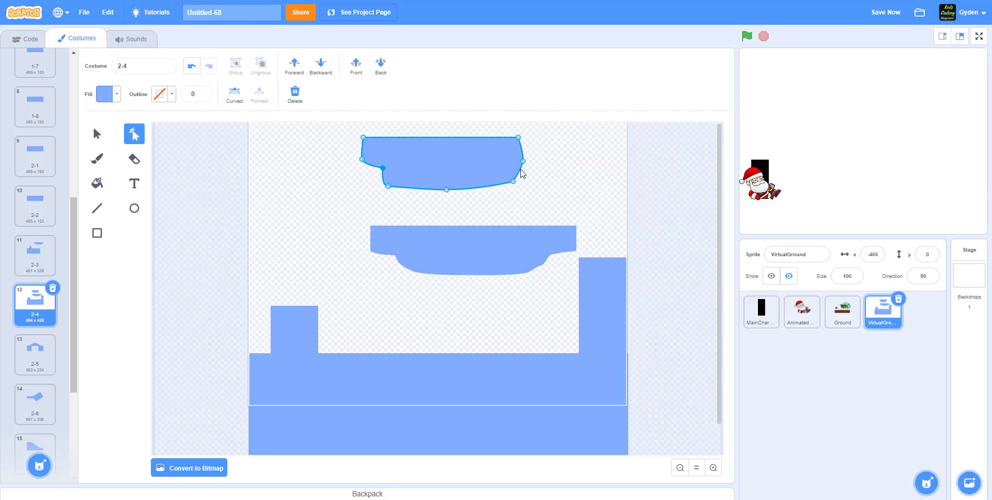
{"action": "left_click_drag", "start_coordinate": [520, 169], "coordinate": [506, 185]}
{"action": "key", "text": "Delete"}
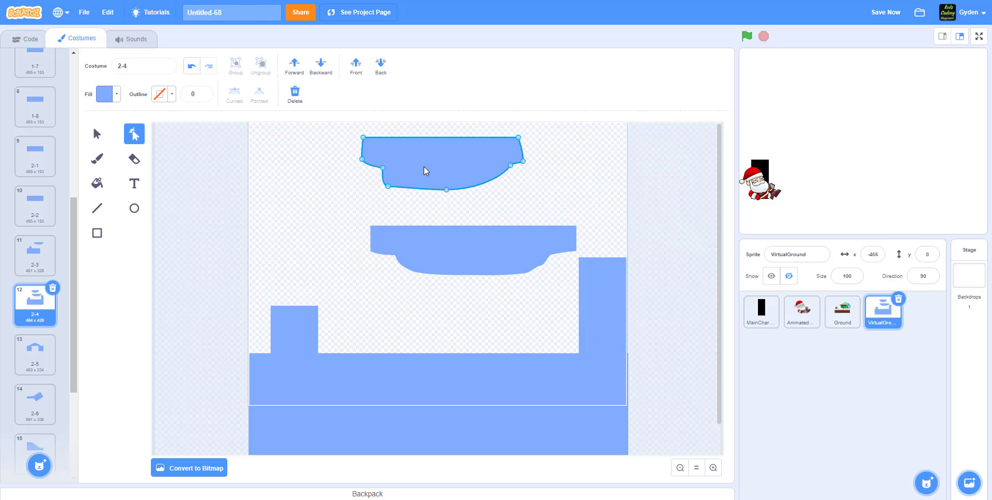
{"action": "left_click", "coordinate": [96, 134]}
{"action": "key", "text": "Delete"}
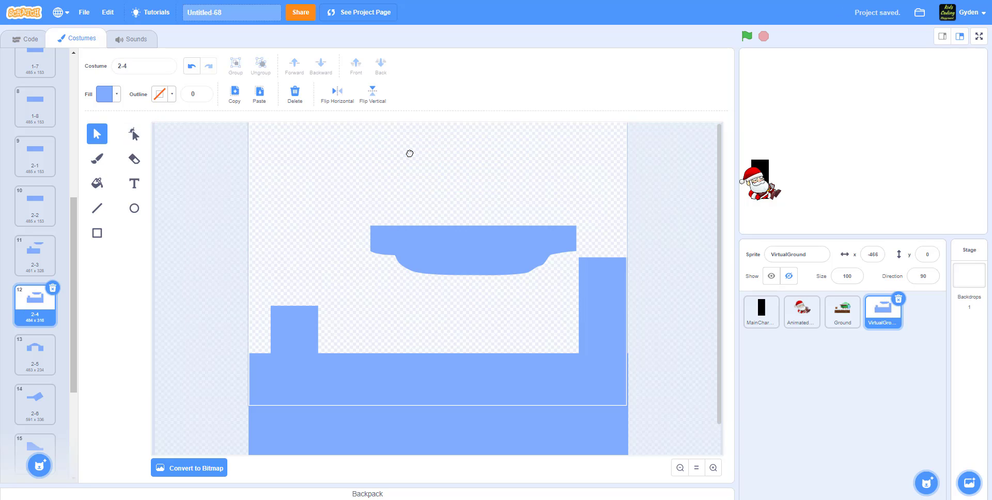
Step: Add the BGScrolling sprite from the Backpack to the project
{"action": "left_click", "coordinate": [26, 38]}
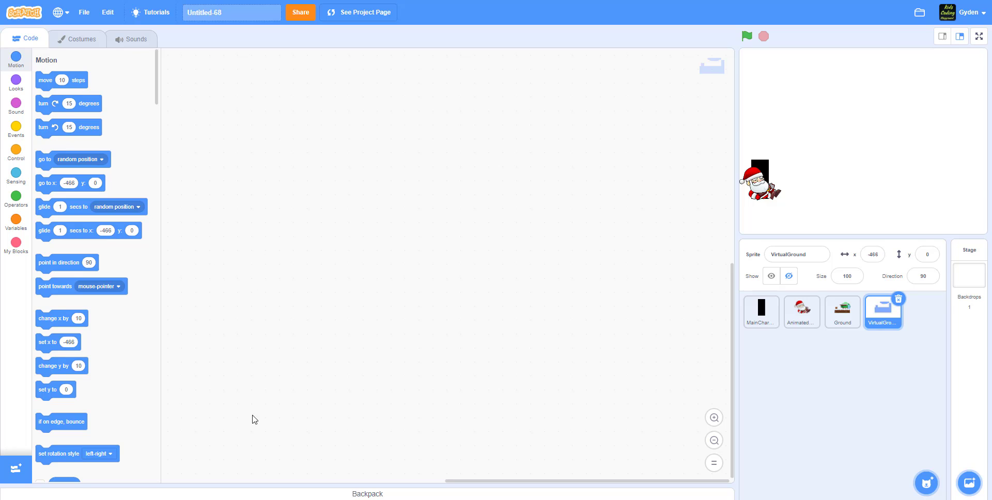
{"action": "left_click", "coordinate": [350, 497]}
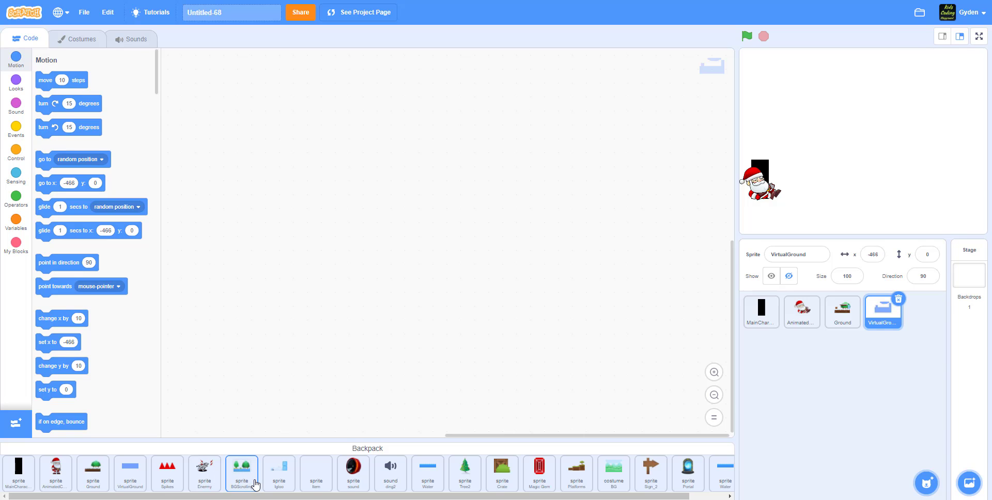
{"action": "left_click_drag", "start_coordinate": [244, 482], "coordinate": [839, 393]}
{"action": "left_click", "coordinate": [372, 448]}
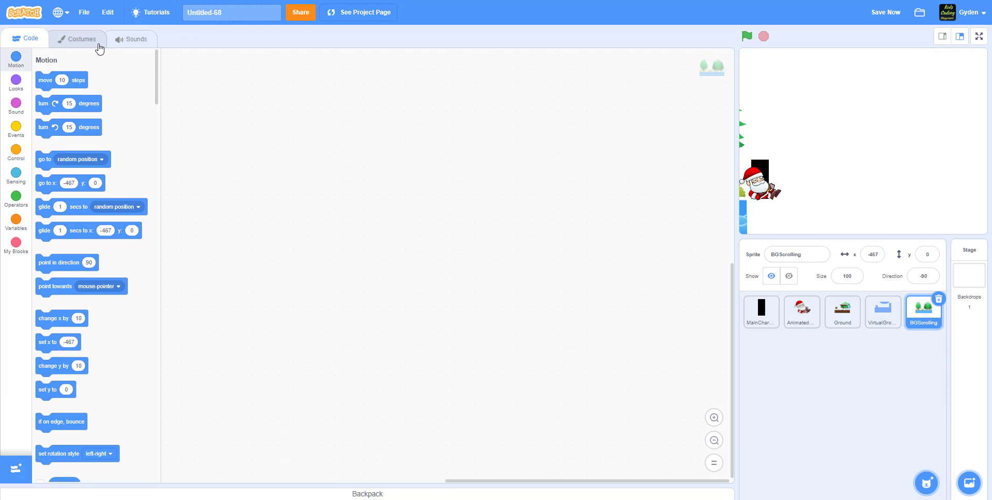
Step: Examine the single tree, the tree group and the snow strip above the water in the BGScrolling costume
{"action": "left_click", "coordinate": [82, 40]}
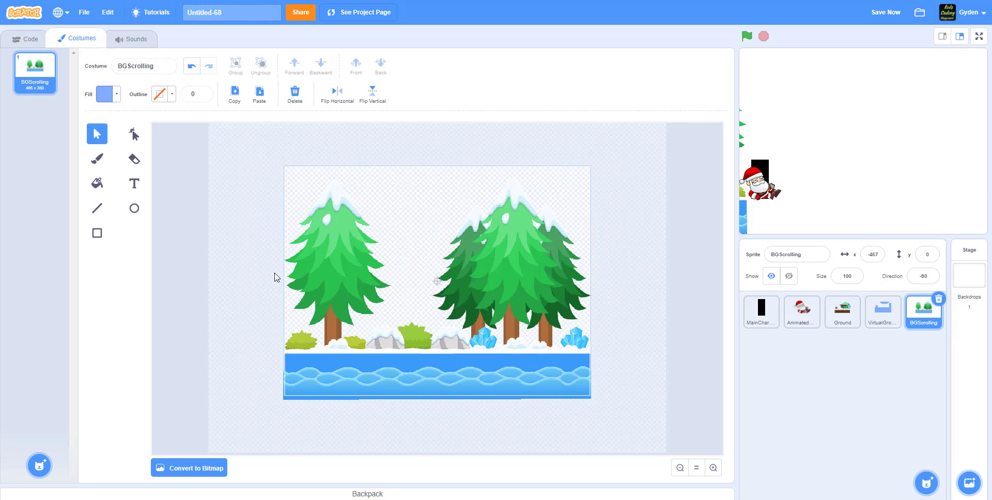
{"action": "left_click", "coordinate": [315, 277]}
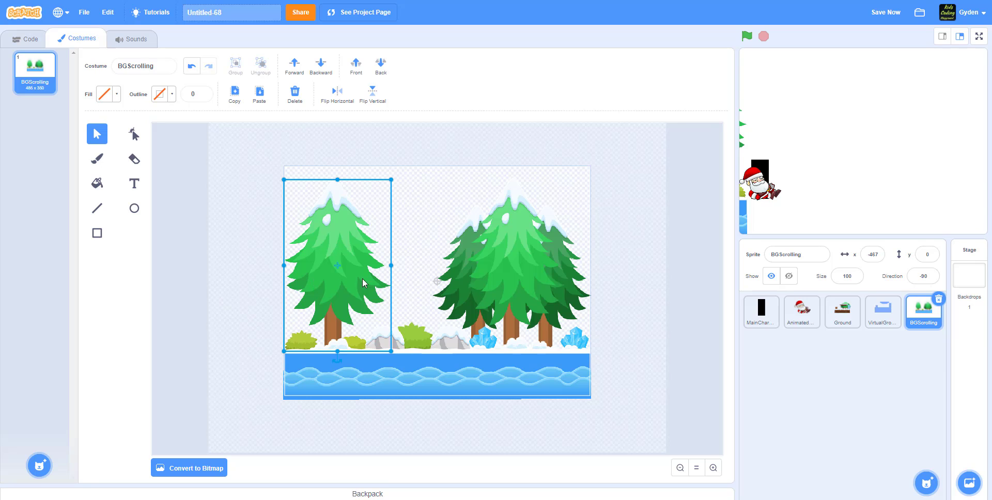
{"action": "left_click", "coordinate": [512, 290]}
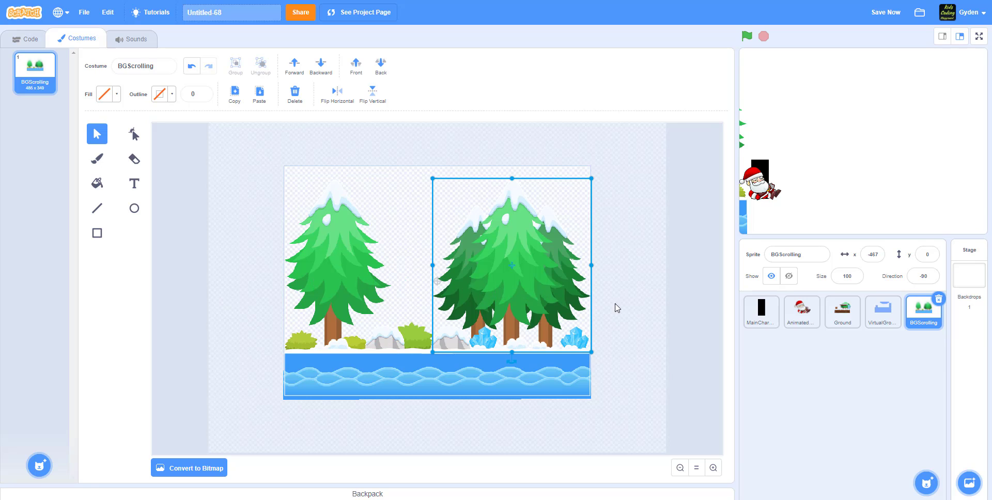
{"action": "key", "text": "ctrl+z"}
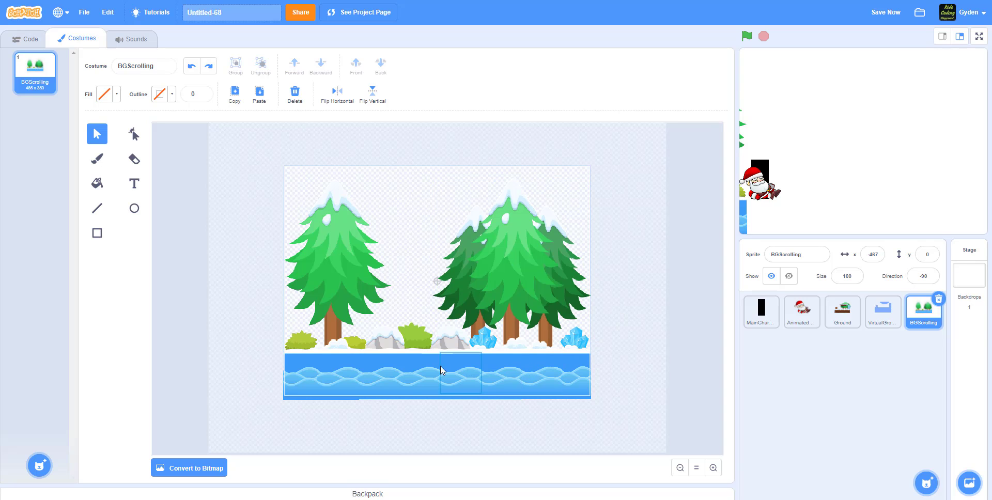
{"action": "left_click", "coordinate": [329, 351]}
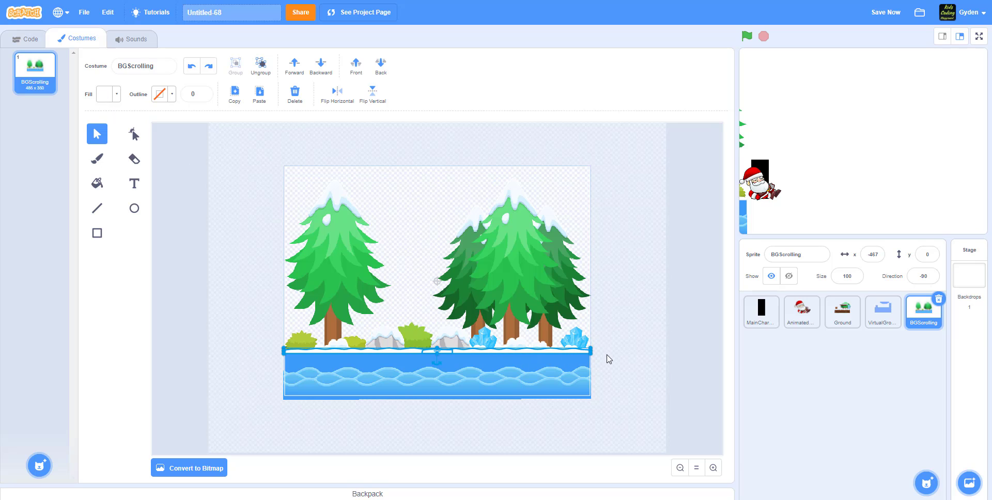
{"action": "left_click", "coordinate": [631, 358]}
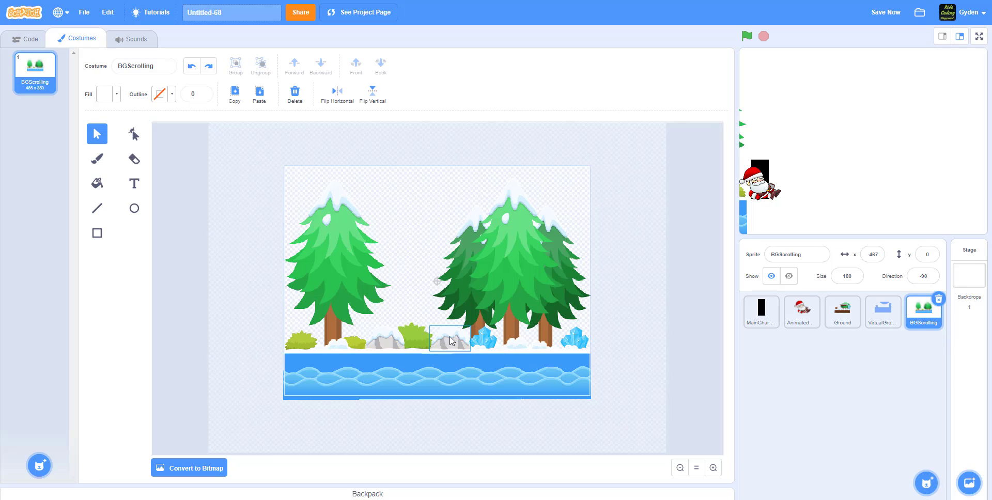
Step: Examine the bushes, rocks and ice crystals in the BGScrolling costume, and check the sprite's code area
{"action": "left_click", "coordinate": [306, 344]}
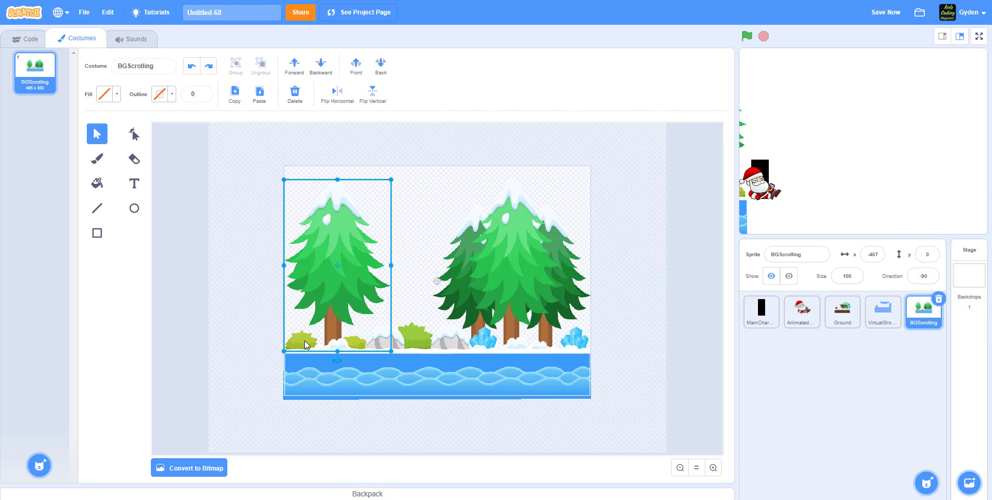
{"action": "left_click", "coordinate": [217, 324]}
{"action": "left_click", "coordinate": [416, 338]}
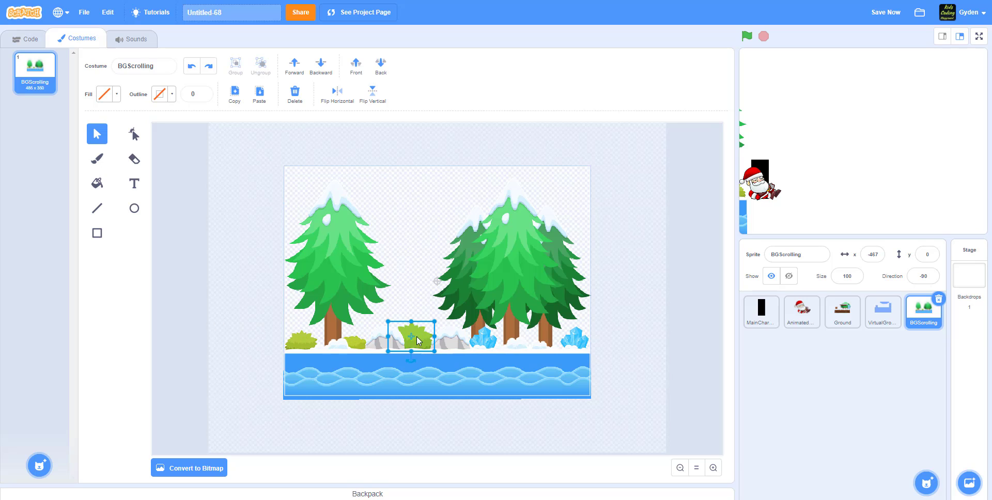
{"action": "left_click", "coordinate": [455, 341]}
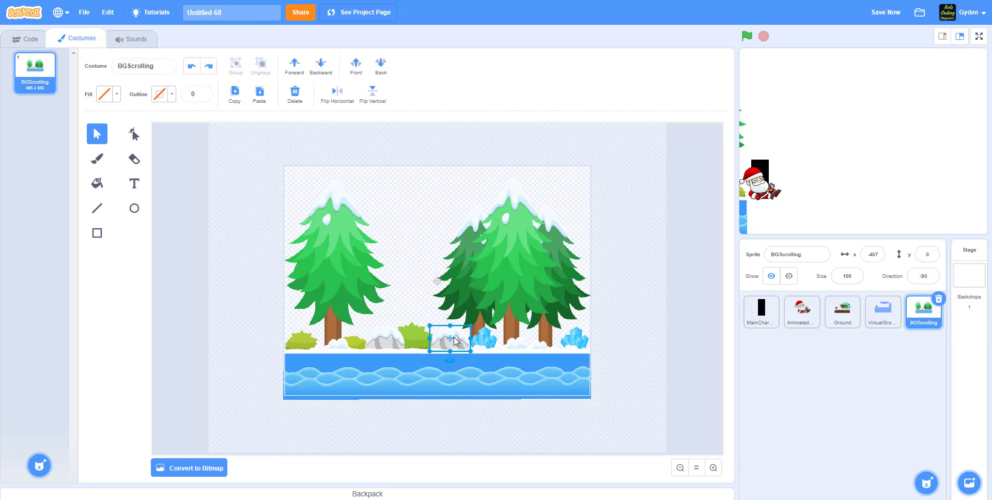
{"action": "left_click", "coordinate": [490, 342]}
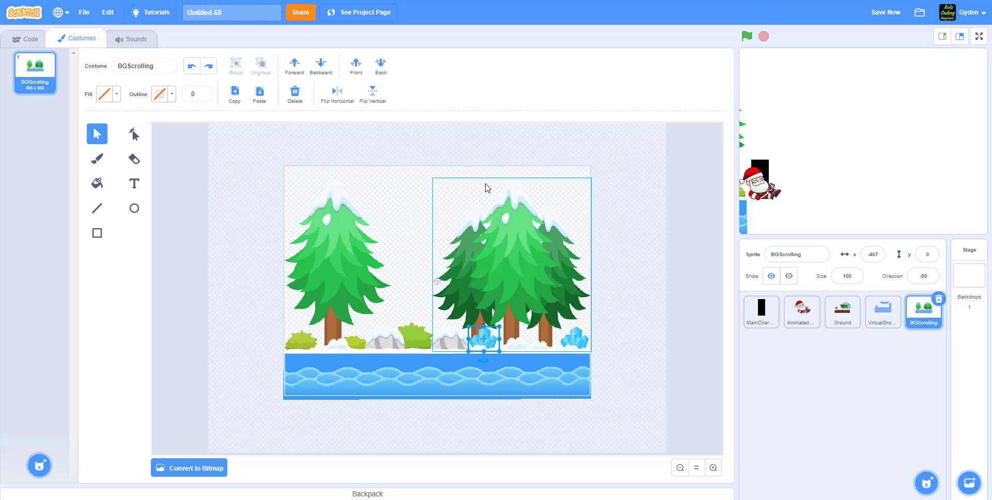
{"action": "left_click", "coordinate": [625, 274]}
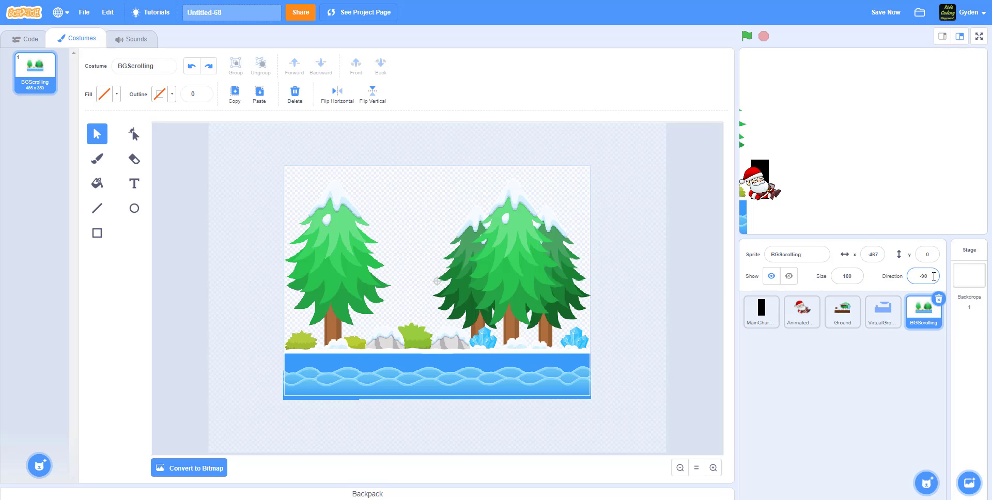
{"action": "left_click", "coordinate": [299, 253]}
{"action": "left_click", "coordinate": [23, 39]}
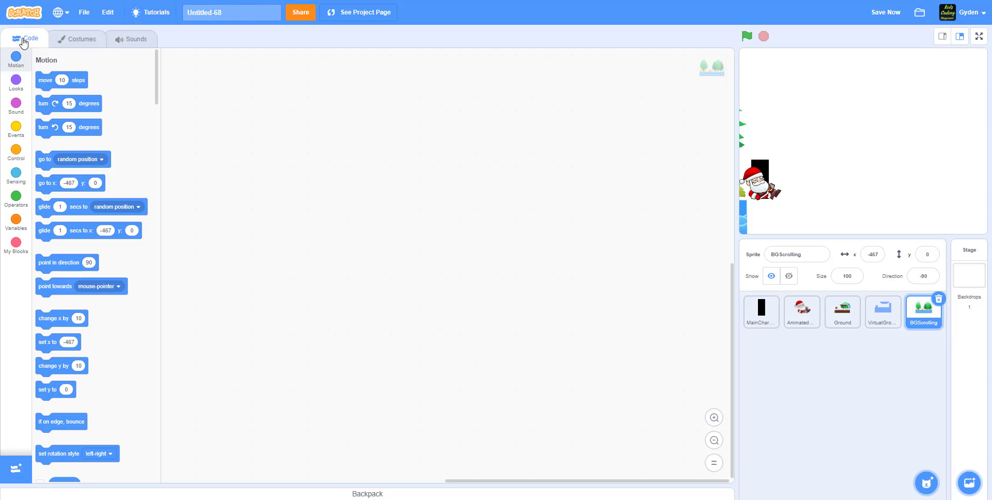
{"action": "left_click", "coordinate": [82, 38]}
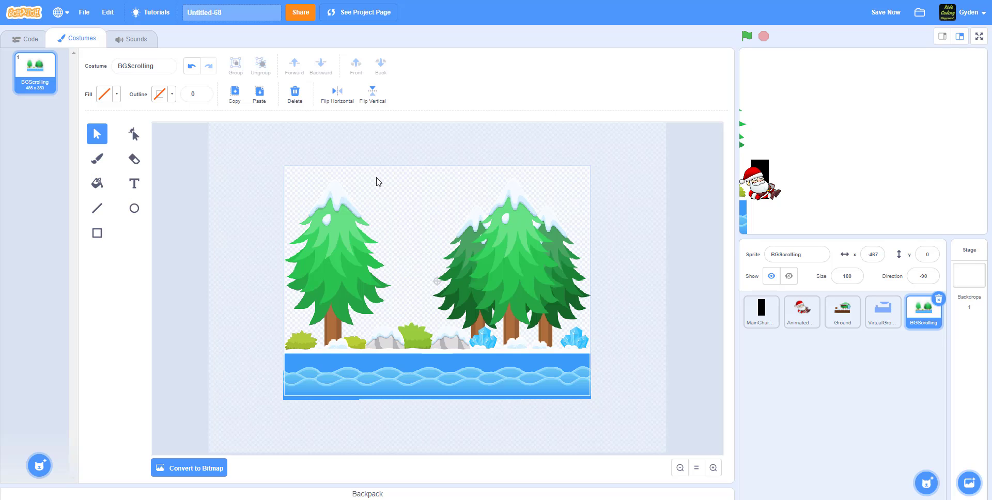
Step: Add the Spikes, Enemy, Item and sound sprites from the Backpack to the project
{"action": "left_click", "coordinate": [28, 39]}
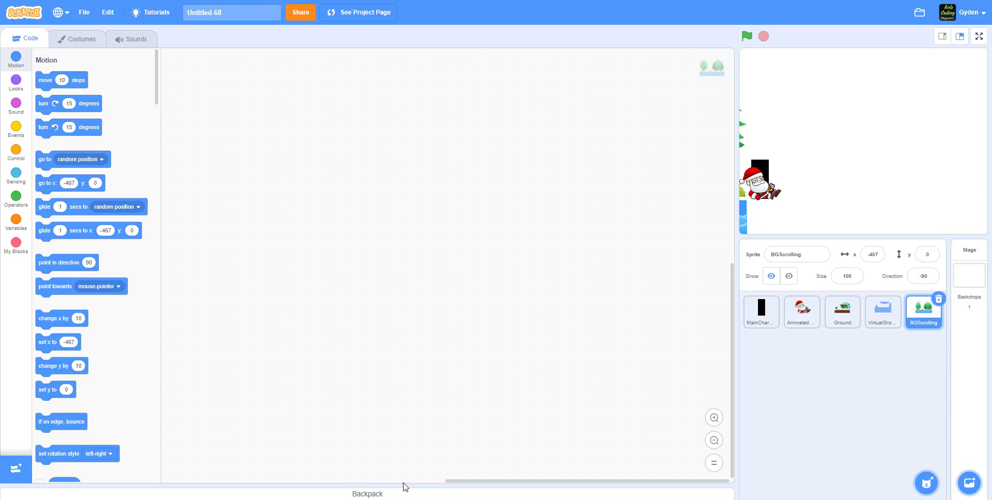
{"action": "left_click", "coordinate": [390, 495]}
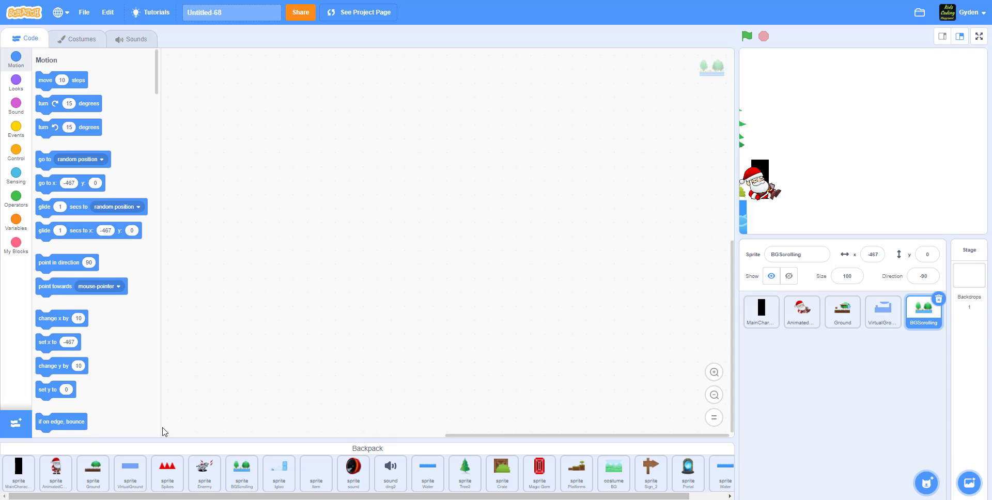
{"action": "left_click_drag", "start_coordinate": [168, 480], "coordinate": [806, 393]}
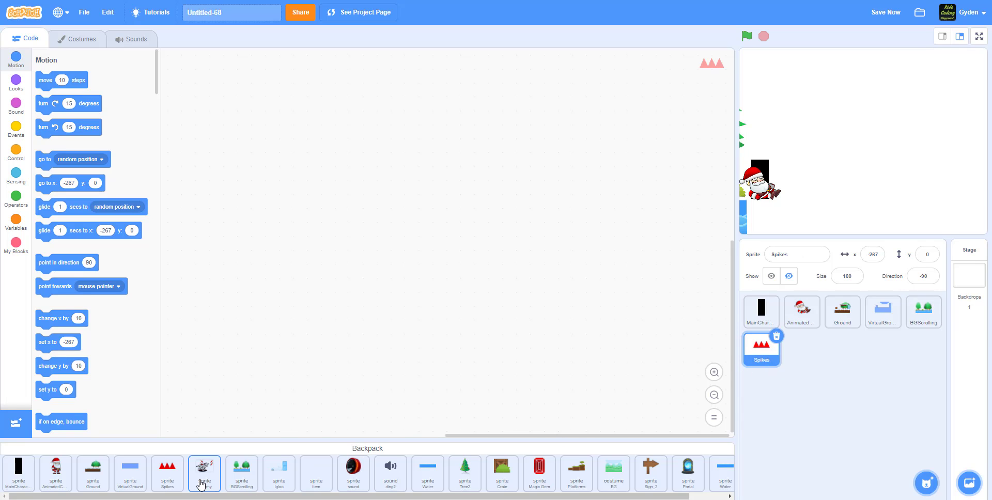
{"action": "left_click_drag", "start_coordinate": [203, 473], "coordinate": [818, 382]}
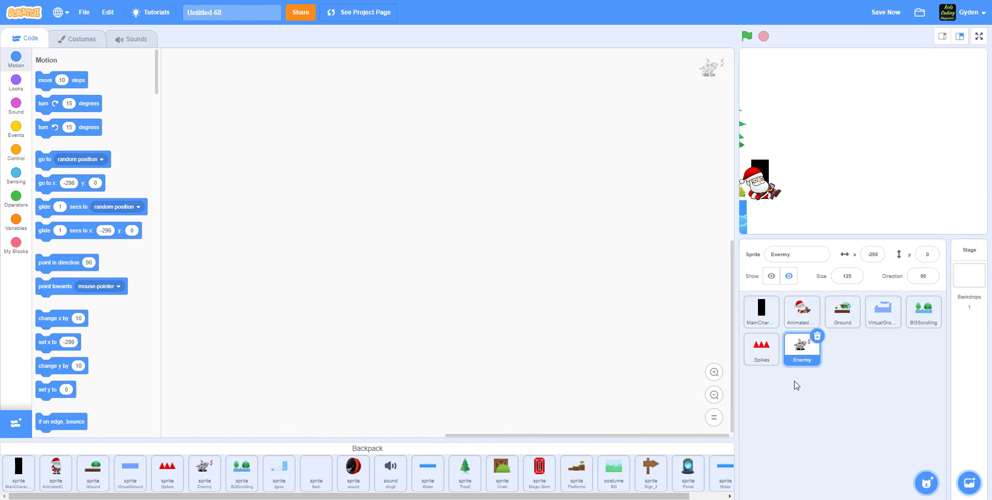
{"action": "left_click_drag", "start_coordinate": [317, 472], "coordinate": [826, 388]}
{"action": "left_click_drag", "start_coordinate": [355, 478], "coordinate": [906, 380]}
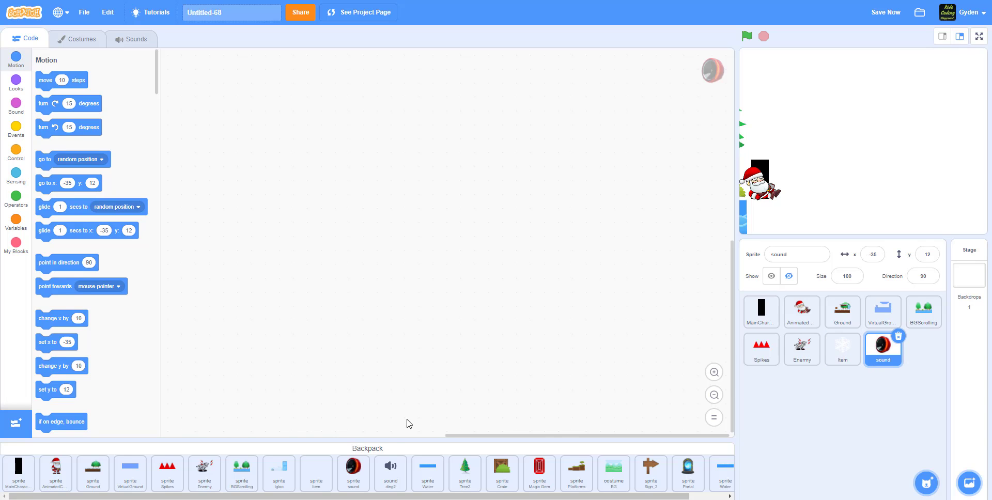
{"action": "left_click", "coordinate": [365, 449]}
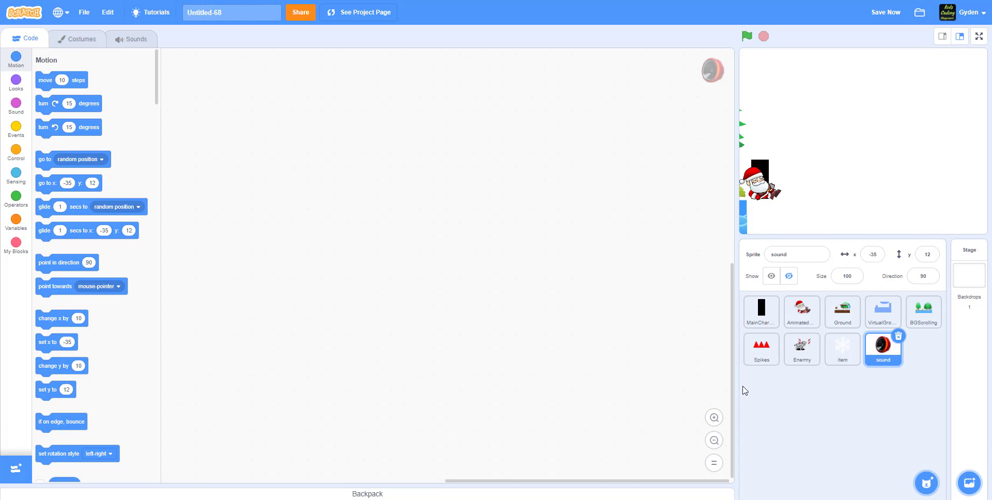
Step: Examine the red triangles in the Spikes sprite's costume1, and display the Enemy sprite's costumes
{"action": "left_click", "coordinate": [759, 355]}
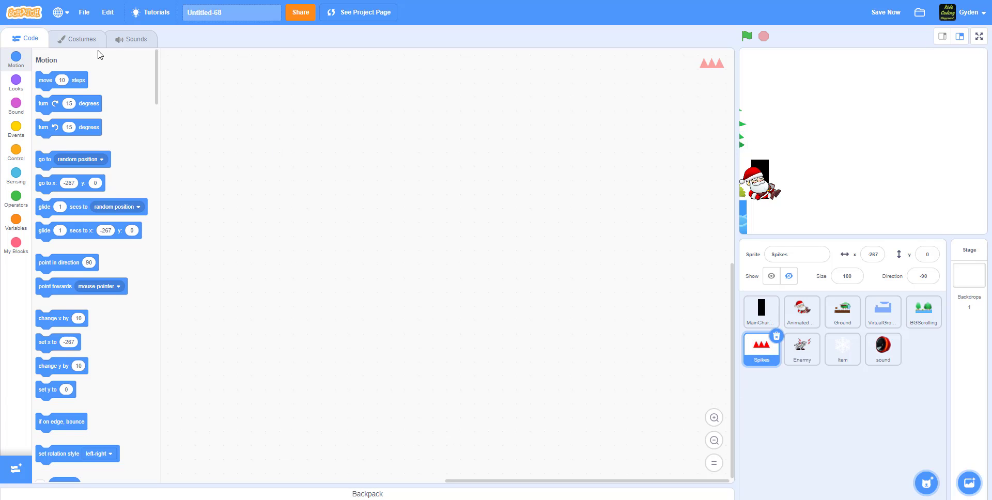
{"action": "left_click", "coordinate": [78, 39]}
{"action": "left_click", "coordinate": [527, 387]}
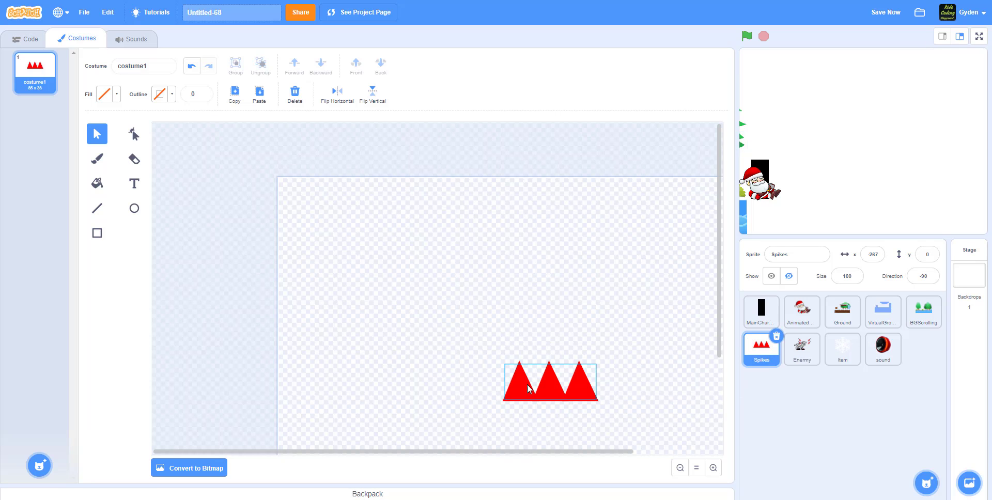
{"action": "left_click", "coordinate": [512, 387]}
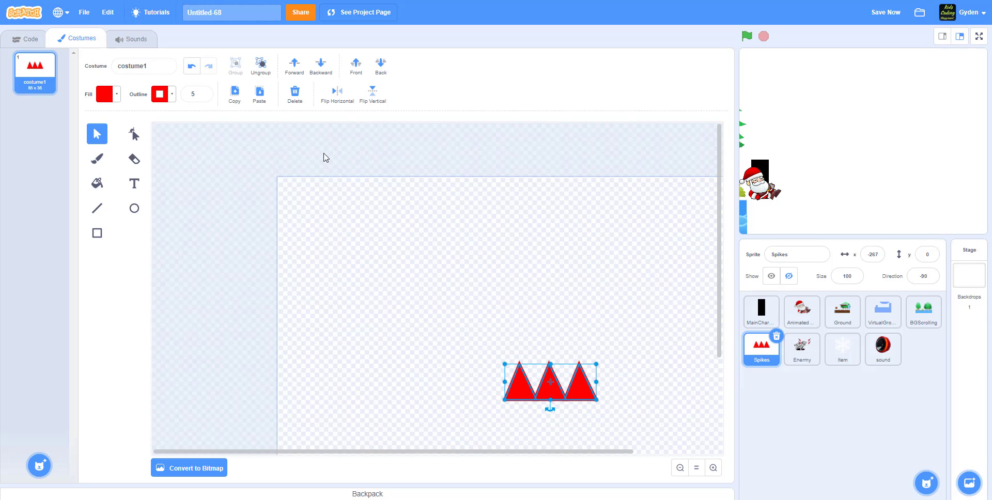
{"action": "left_click", "coordinate": [802, 347]}
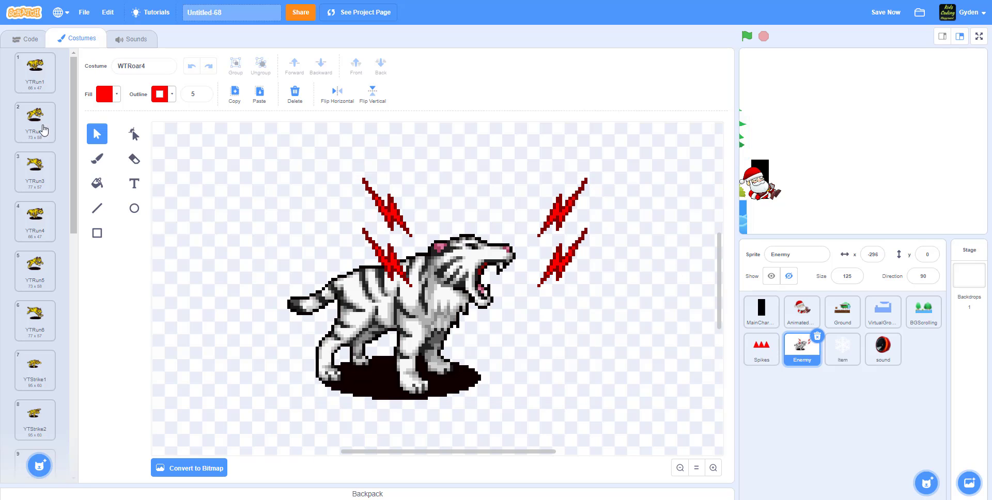
Step: Examine the yellow tiger's running costumes YTRun1 to YTRun6 one after another in the Enemy sprite
{"action": "left_click", "coordinate": [35, 70]}
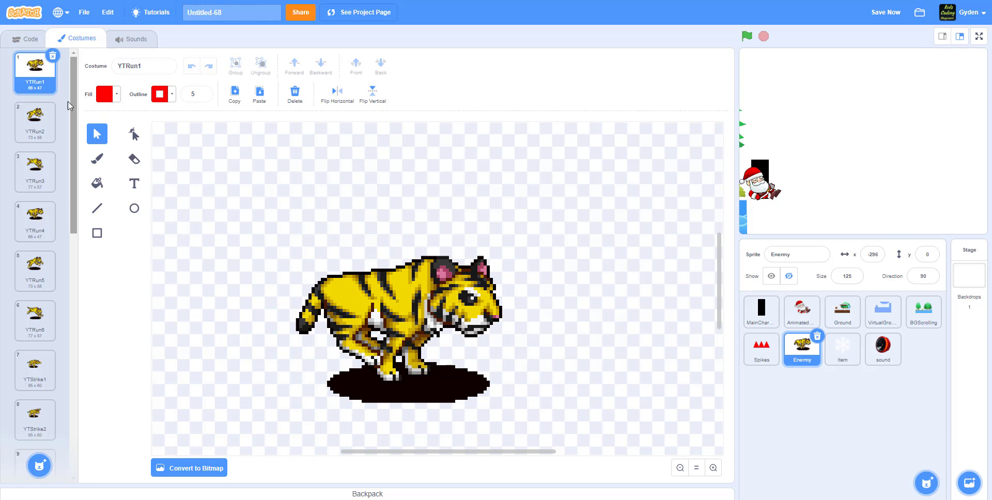
{"action": "left_click", "coordinate": [335, 289]}
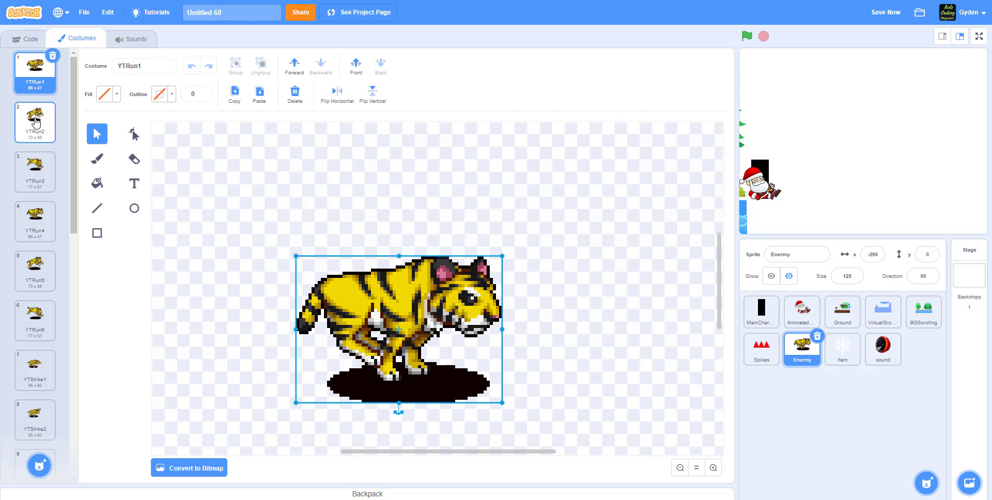
{"action": "left_click", "coordinate": [35, 117]}
{"action": "left_click", "coordinate": [35, 175]}
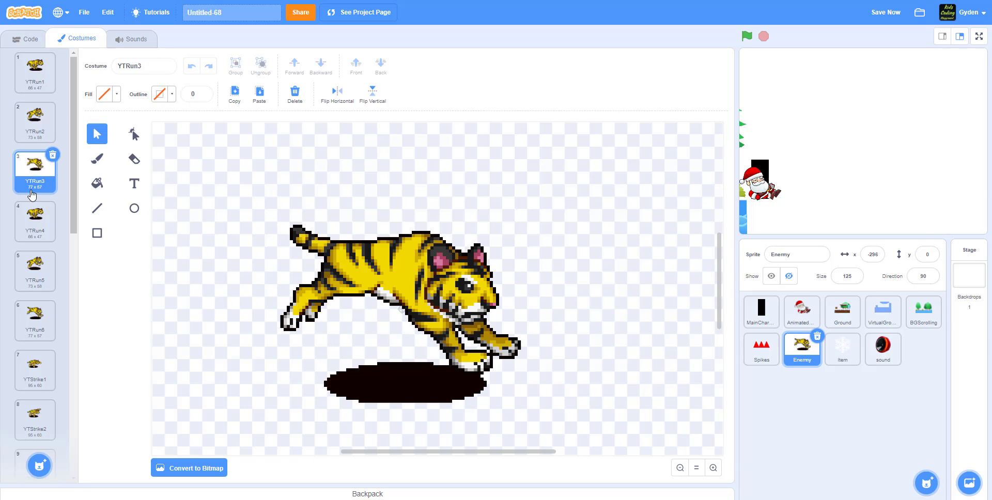
{"action": "left_click", "coordinate": [35, 218]}
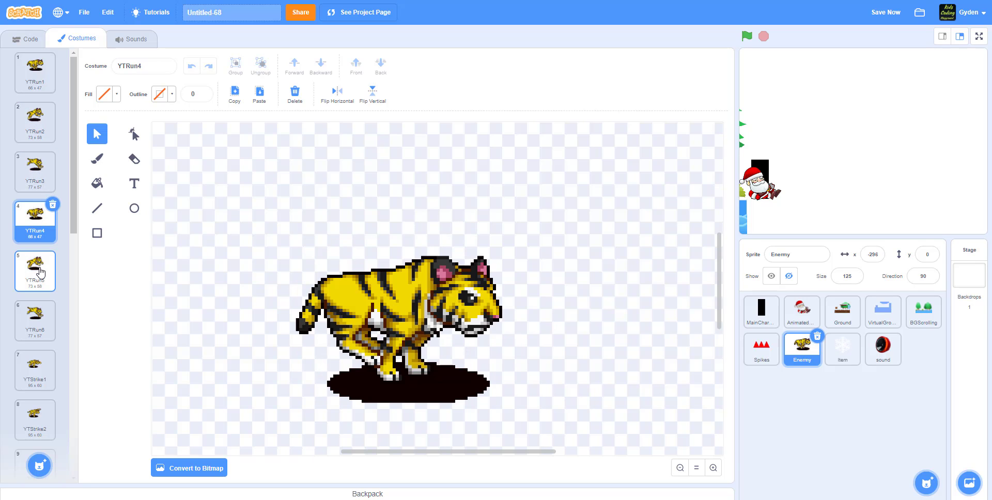
{"action": "left_click", "coordinate": [42, 264]}
{"action": "left_click", "coordinate": [37, 313]}
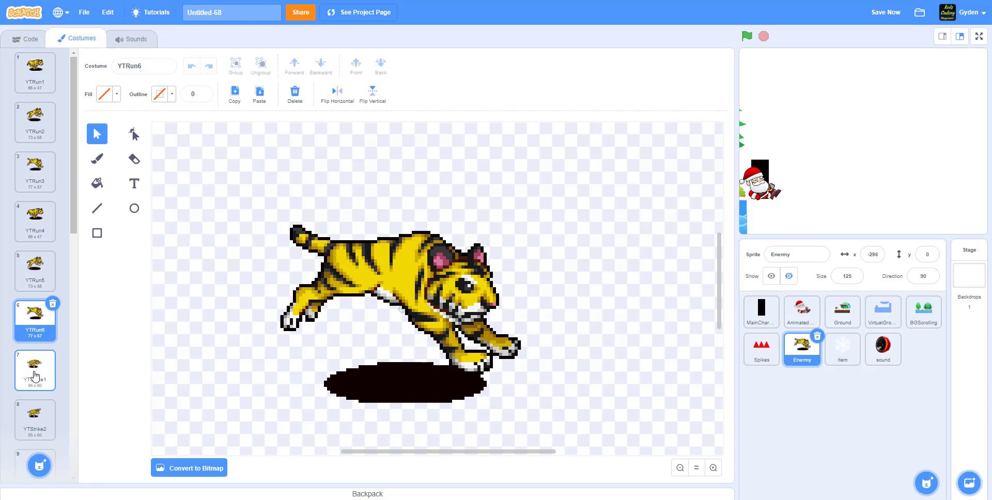
Step: Examine the yellow tiger's strike costumes YTStrike1 to YTStrike4 in the Enemy sprite
{"action": "left_click", "coordinate": [35, 380]}
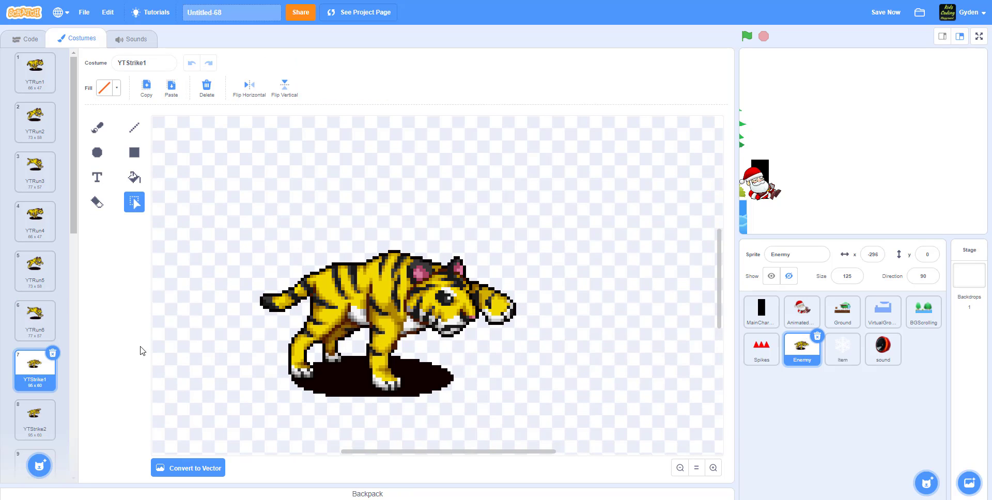
{"action": "scroll", "coordinate": [31, 331], "scroll_direction": "down", "scroll_amount": 2}
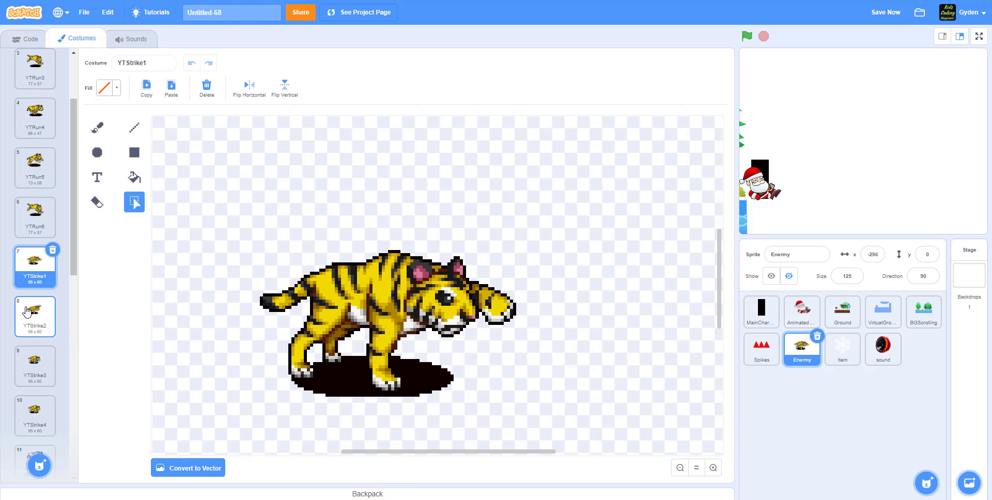
{"action": "left_click", "coordinate": [27, 312]}
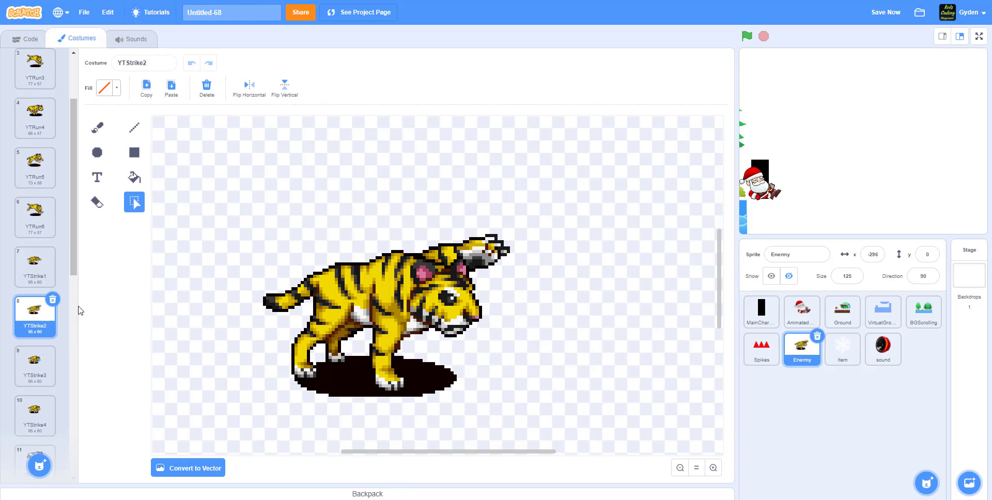
{"action": "left_click", "coordinate": [43, 368]}
{"action": "scroll", "coordinate": [34, 372], "scroll_direction": "down", "scroll_amount": 1}
{"action": "left_click", "coordinate": [33, 374]}
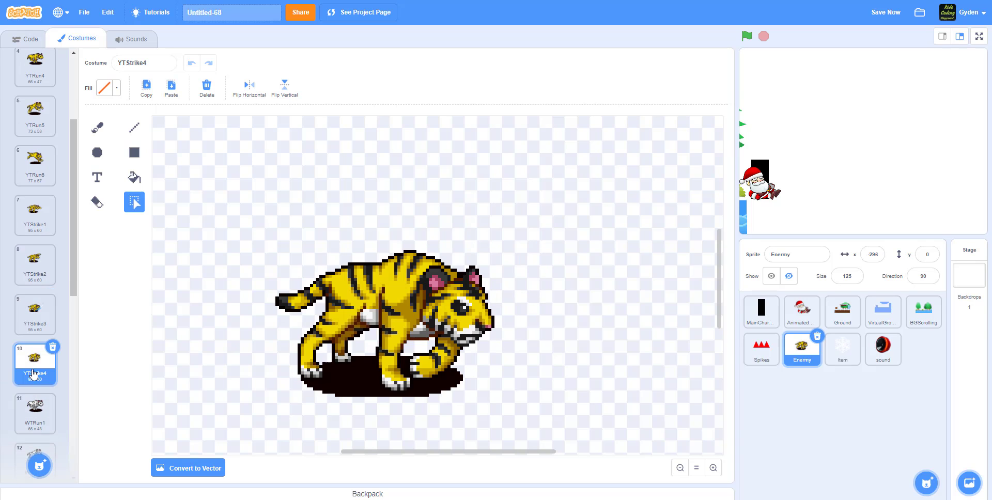
Step: Examine the white tiger's running costumes WTRun1 to WTRun5 in the Enemy sprite
{"action": "scroll", "coordinate": [36, 371], "scroll_direction": "down", "scroll_amount": 2}
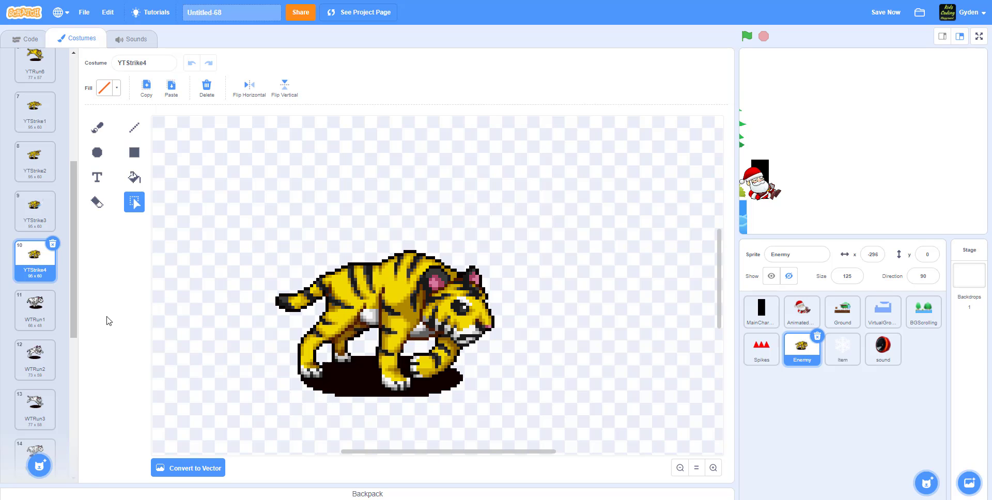
{"action": "left_click", "coordinate": [30, 306]}
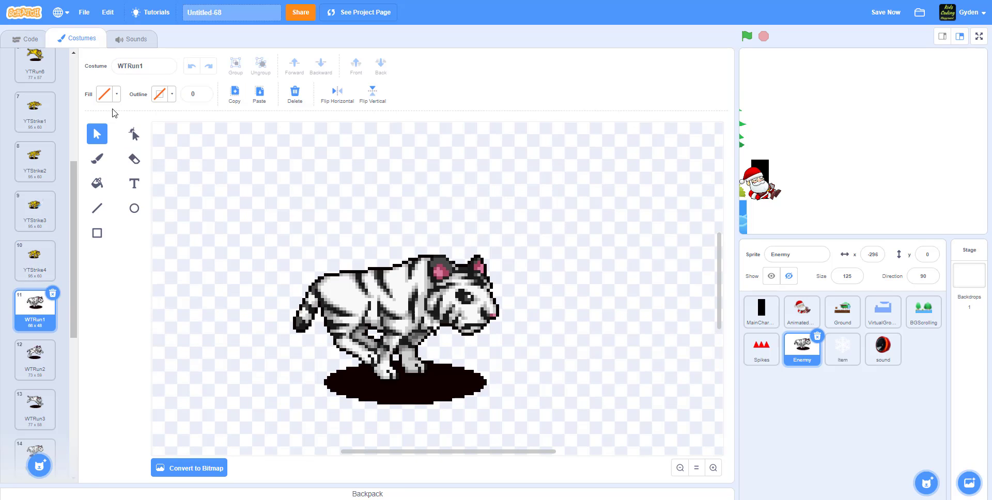
{"action": "scroll", "coordinate": [40, 165], "scroll_direction": "up", "scroll_amount": 1}
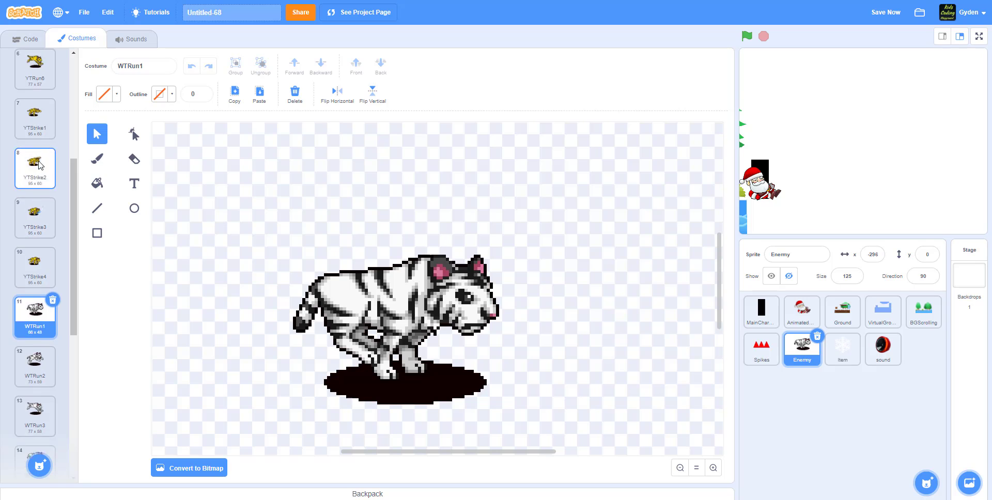
{"action": "scroll", "coordinate": [40, 206], "scroll_direction": "down", "scroll_amount": 5}
{"action": "left_click", "coordinate": [47, 274]}
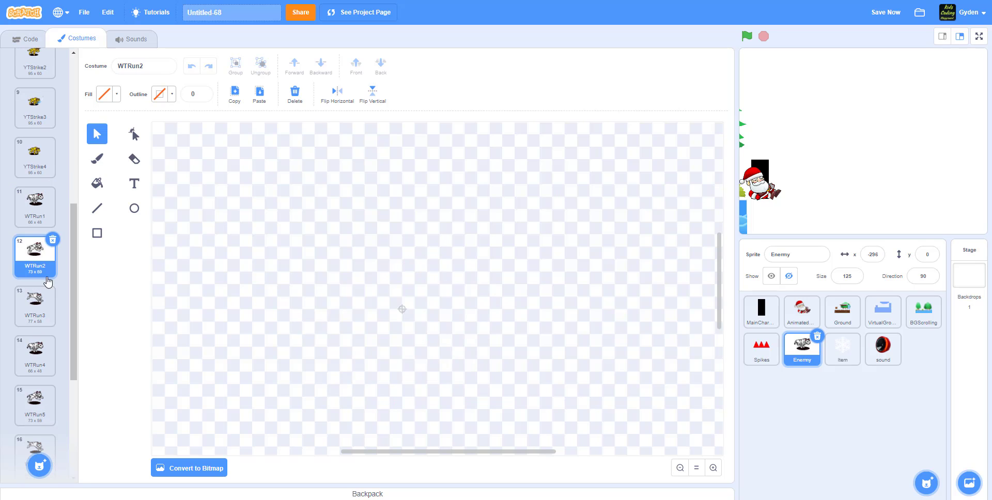
{"action": "left_click", "coordinate": [47, 305]}
{"action": "left_click", "coordinate": [47, 354]}
{"action": "scroll", "coordinate": [49, 327], "scroll_direction": "down", "scroll_amount": 4}
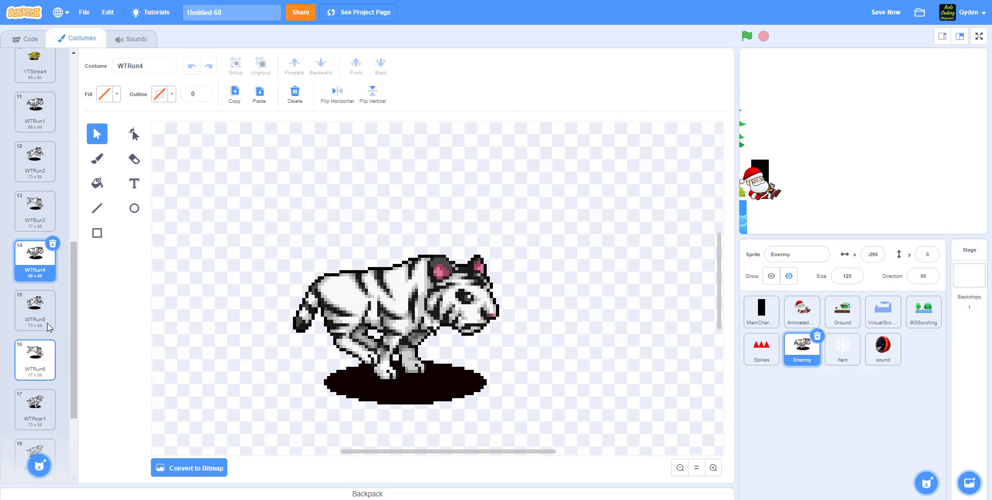
{"action": "left_click", "coordinate": [46, 313]}
Step: Examine the white tiger's costumes WTRoar1, WTRoar3 and WTRoar4, and check the Enemy sprite's code area
{"action": "scroll", "coordinate": [46, 310], "scroll_direction": "down", "scroll_amount": 4}
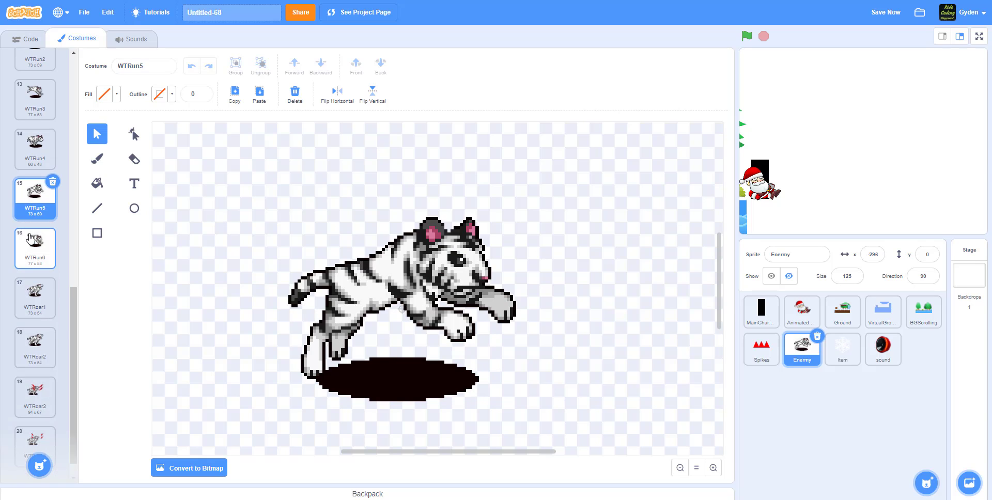
{"action": "left_click", "coordinate": [37, 304]}
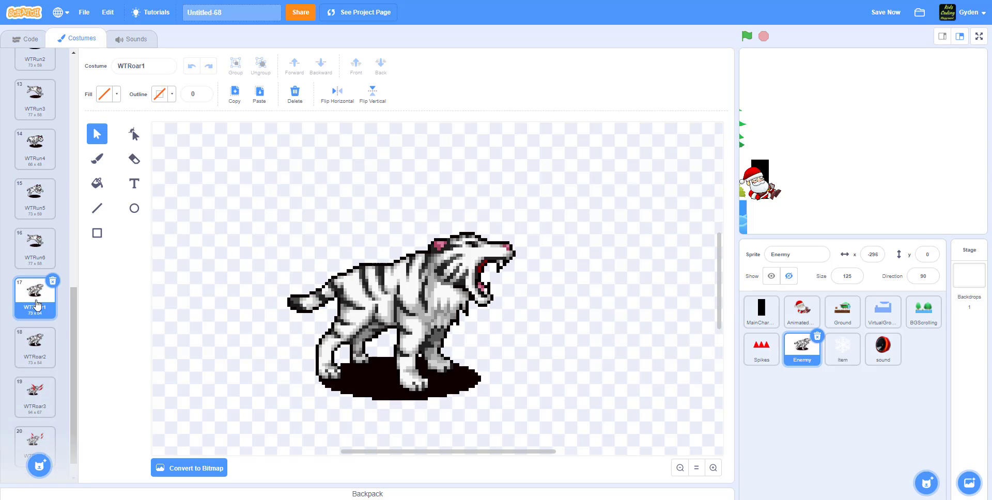
{"action": "scroll", "coordinate": [46, 336], "scroll_direction": "down", "scroll_amount": 1}
{"action": "left_click", "coordinate": [36, 371]}
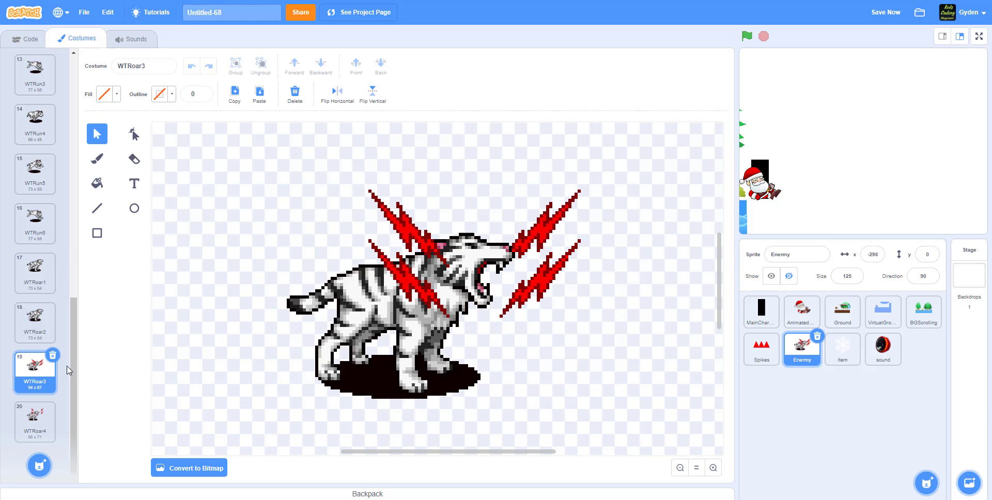
{"action": "left_click", "coordinate": [401, 295]}
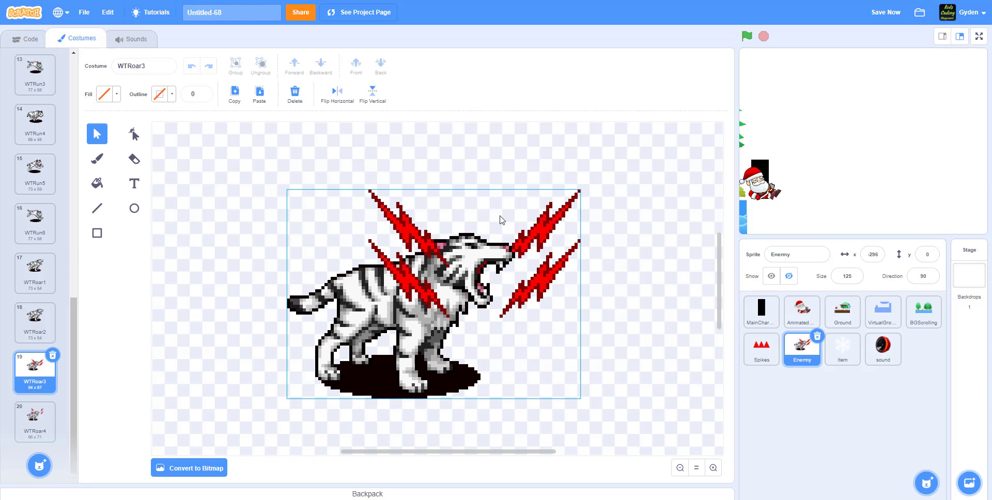
{"action": "left_click", "coordinate": [227, 339]}
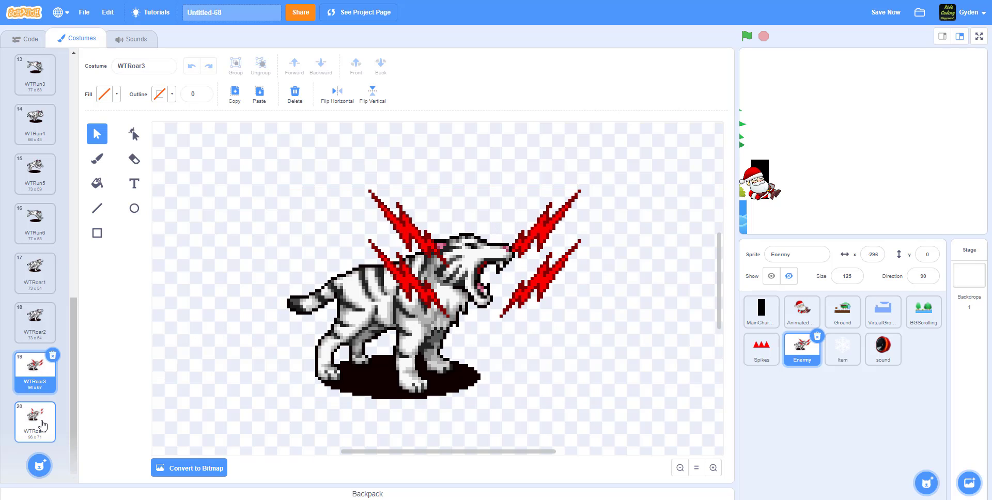
{"action": "left_click", "coordinate": [35, 421]}
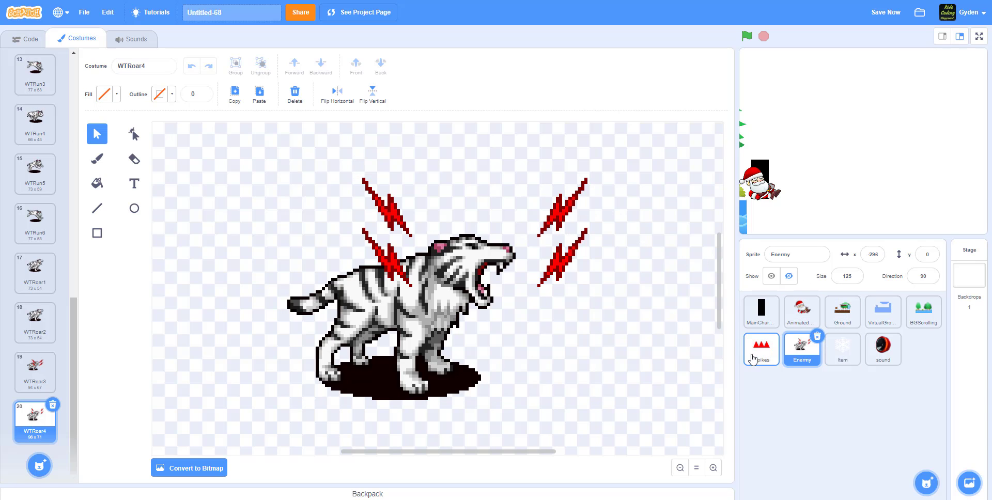
{"action": "left_click", "coordinate": [17, 46]}
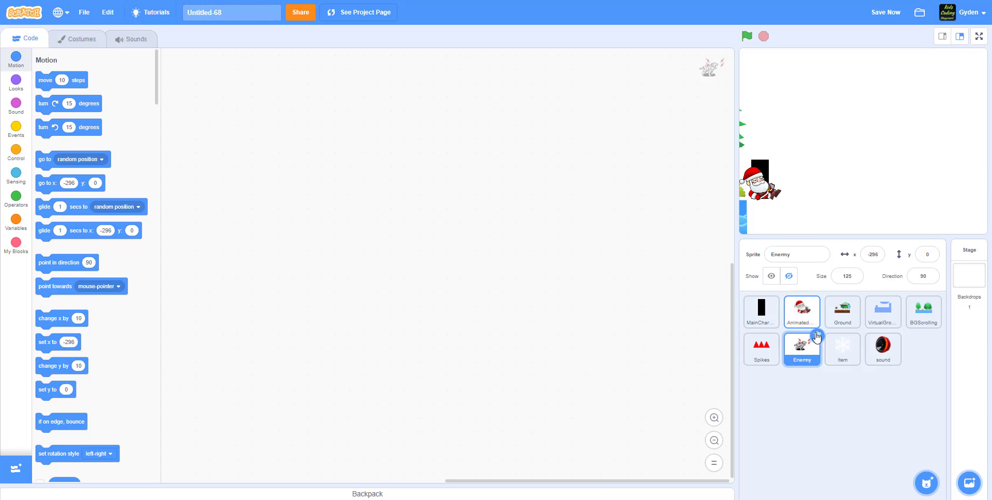
Step: Examine the white snowflake1 and blue snowflake2 costumes of the Item sprite, leaving snowflake2 selected
{"action": "left_click", "coordinate": [842, 347]}
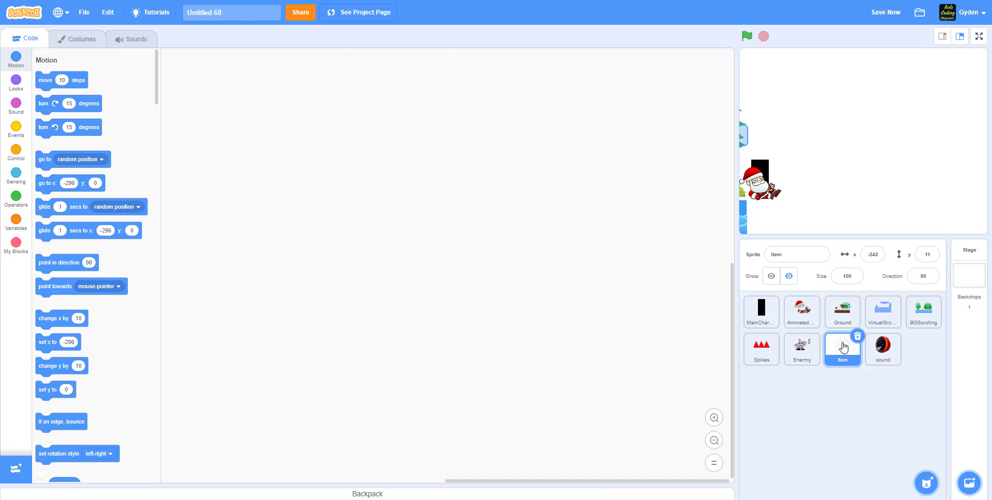
{"action": "left_click", "coordinate": [78, 40]}
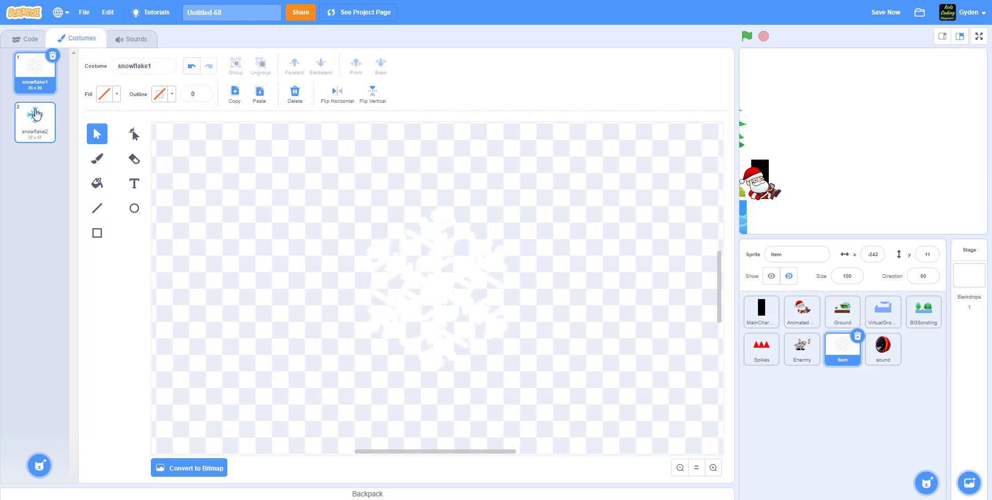
{"action": "left_click", "coordinate": [35, 124]}
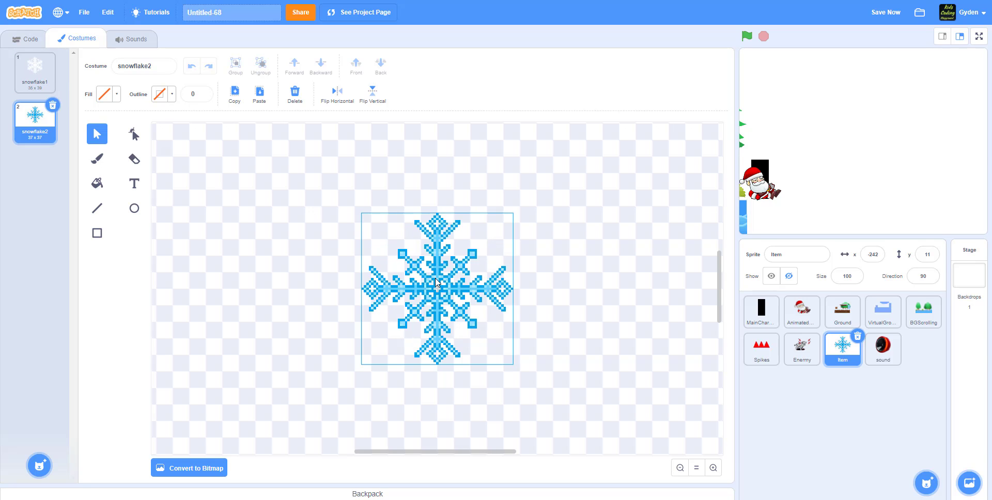
{"action": "left_click", "coordinate": [34, 73]}
{"action": "left_click", "coordinate": [473, 284]}
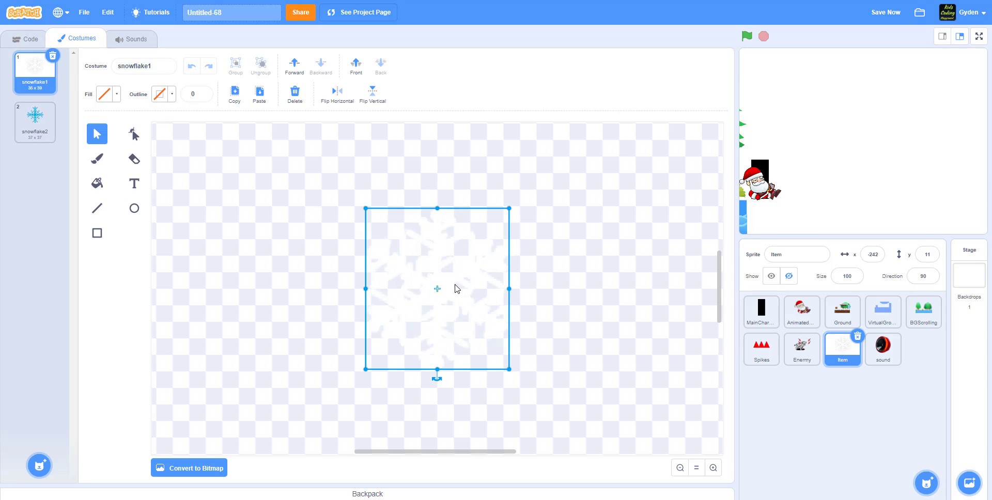
{"action": "left_click", "coordinate": [53, 133]}
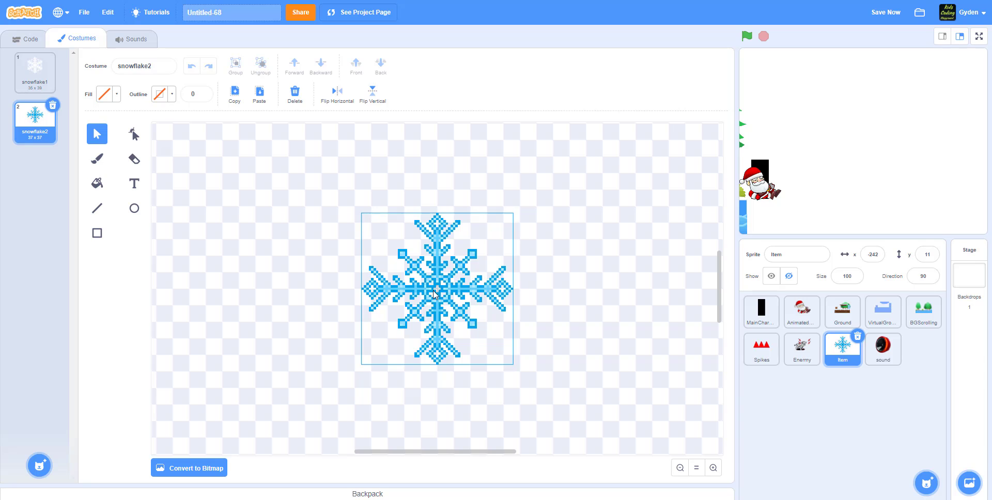
Step: Convert the sound sprite's speaker costume from bitmap to vector
{"action": "left_click", "coordinate": [881, 351]}
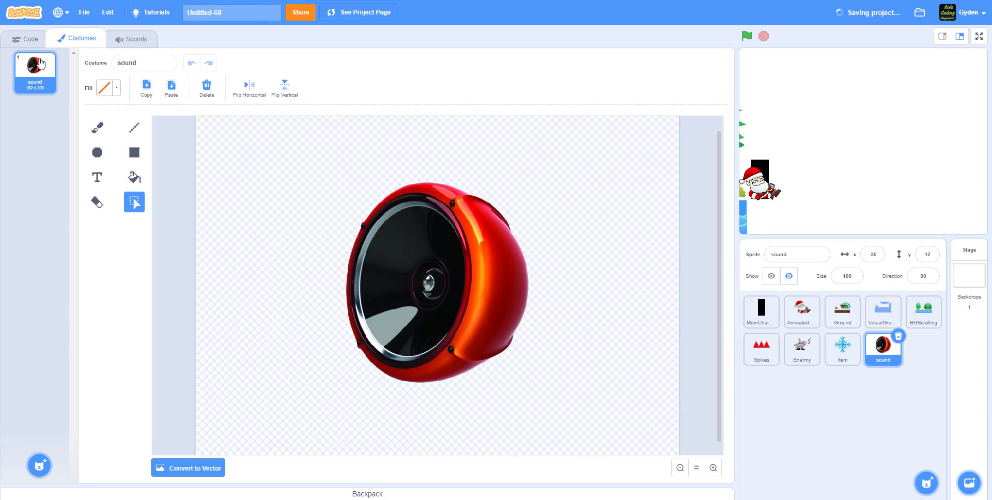
{"action": "left_click", "coordinate": [185, 469]}
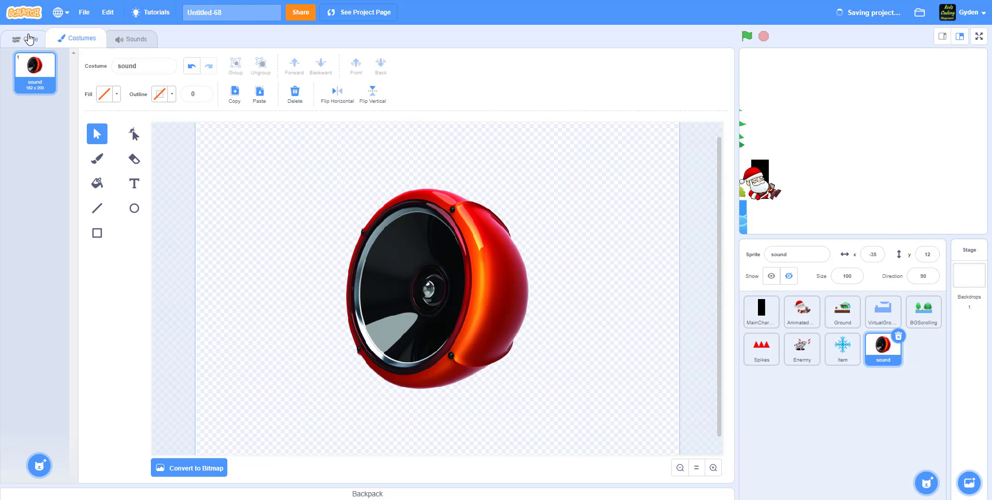
Step: Play the jump, ouch, Plunge and Invisible Beauty sounds of the sound sprite to preview them
{"action": "left_click", "coordinate": [127, 39]}
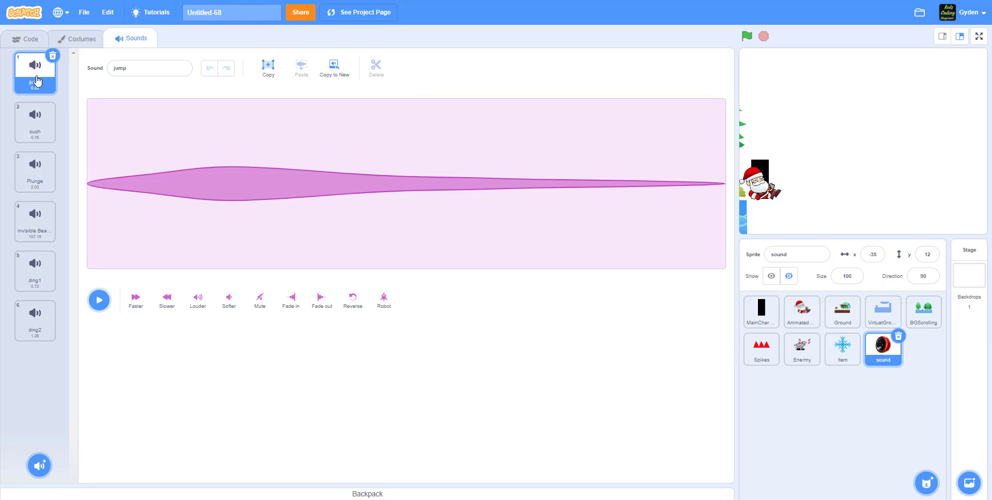
{"action": "left_click", "coordinate": [99, 300]}
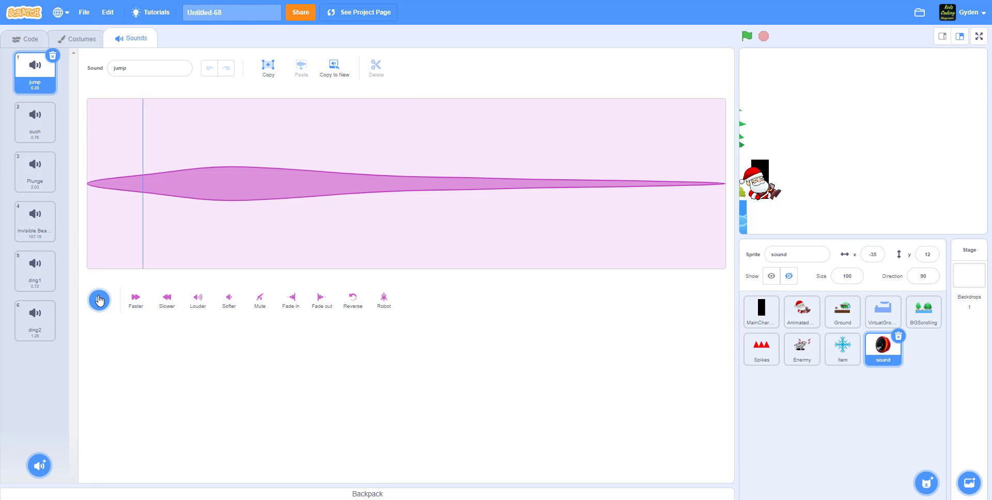
{"action": "left_click", "coordinate": [34, 124]}
{"action": "left_click", "coordinate": [99, 300]}
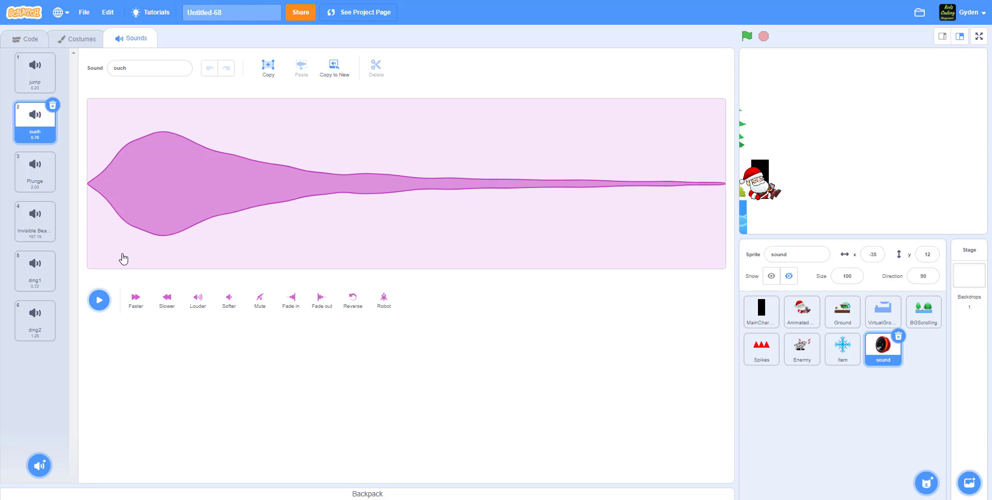
{"action": "left_click", "coordinate": [30, 177]}
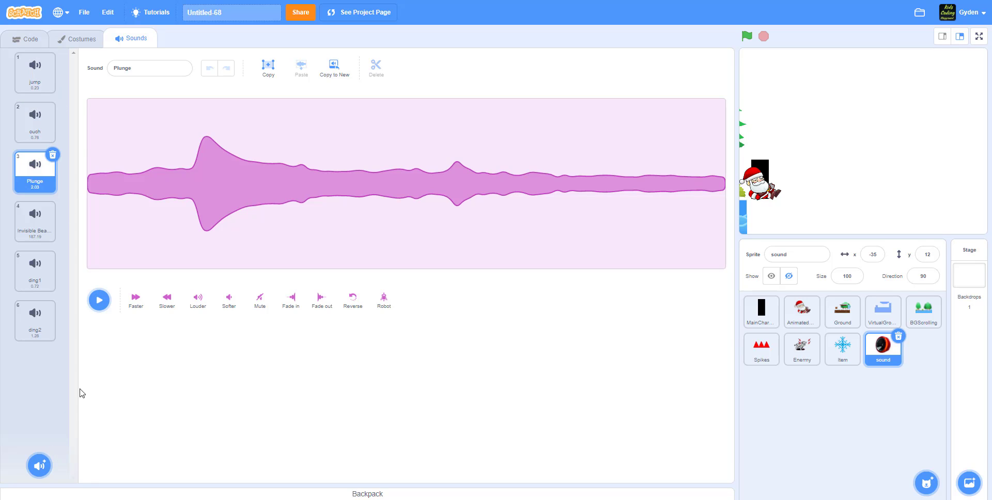
{"action": "left_click", "coordinate": [100, 304]}
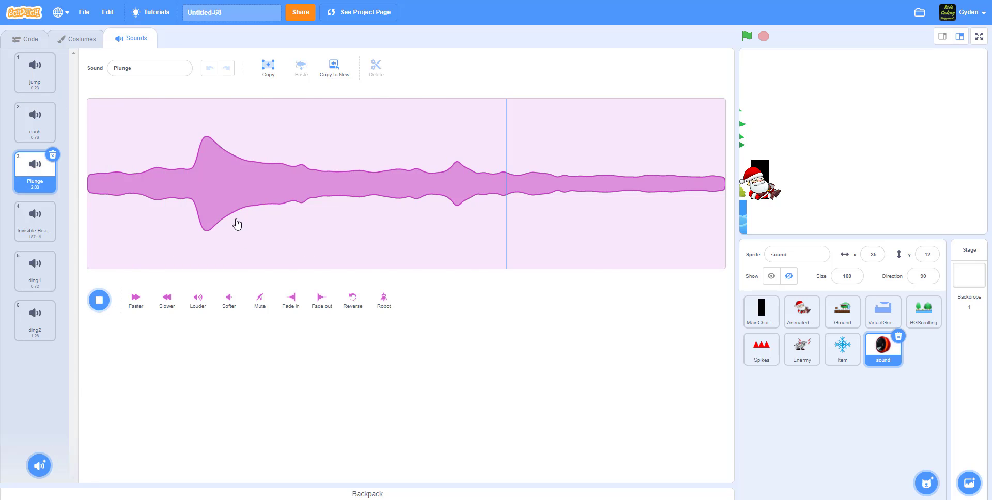
{"action": "left_click", "coordinate": [37, 226]}
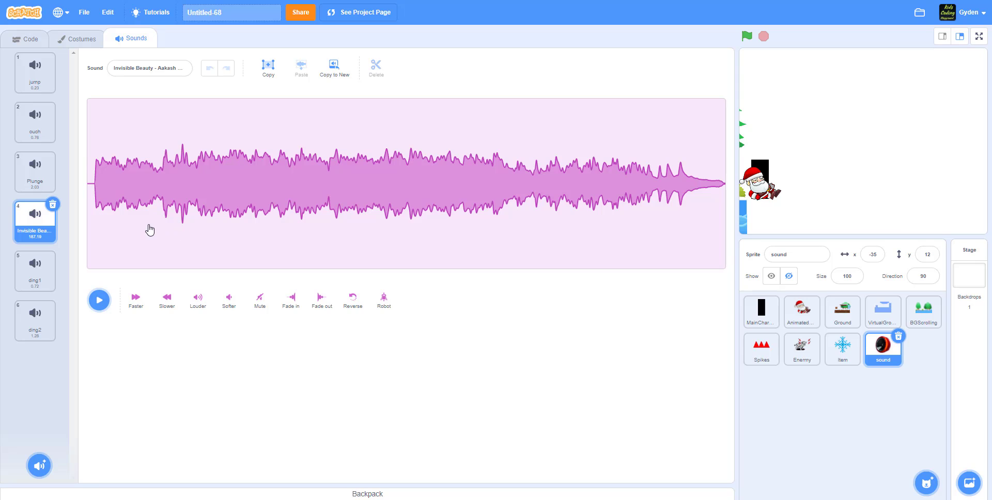
{"action": "left_click", "coordinate": [99, 300]}
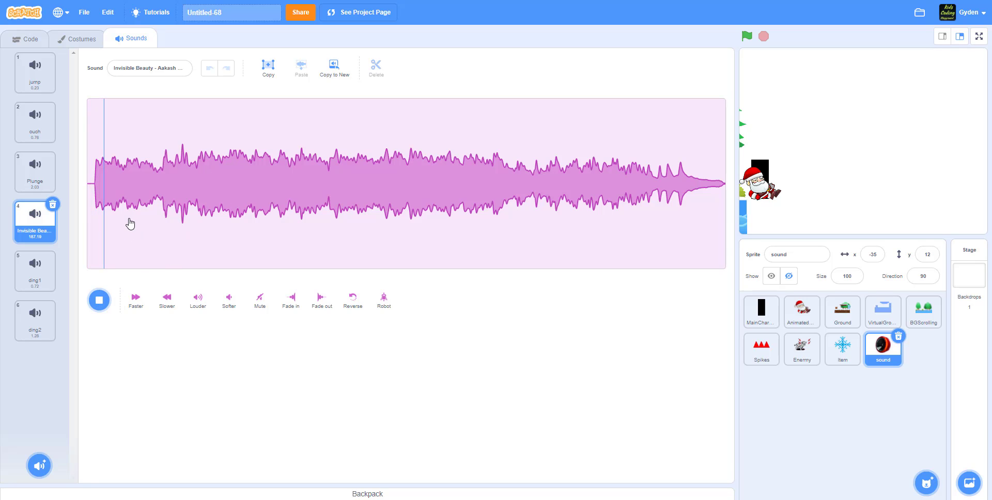
Step: Stop the Invisible Beauty sound of the sound sprite and check its full name
{"action": "left_click", "coordinate": [99, 299]}
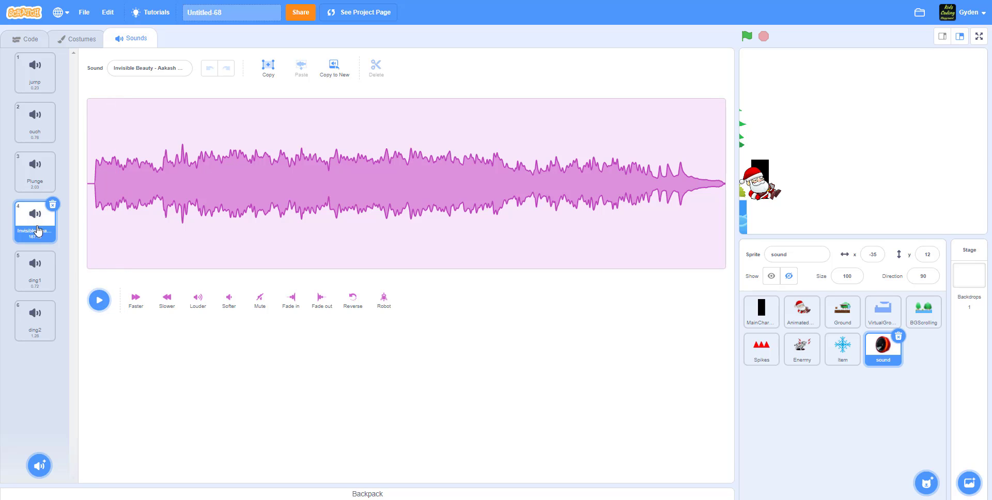
{"action": "left_click", "coordinate": [169, 68]}
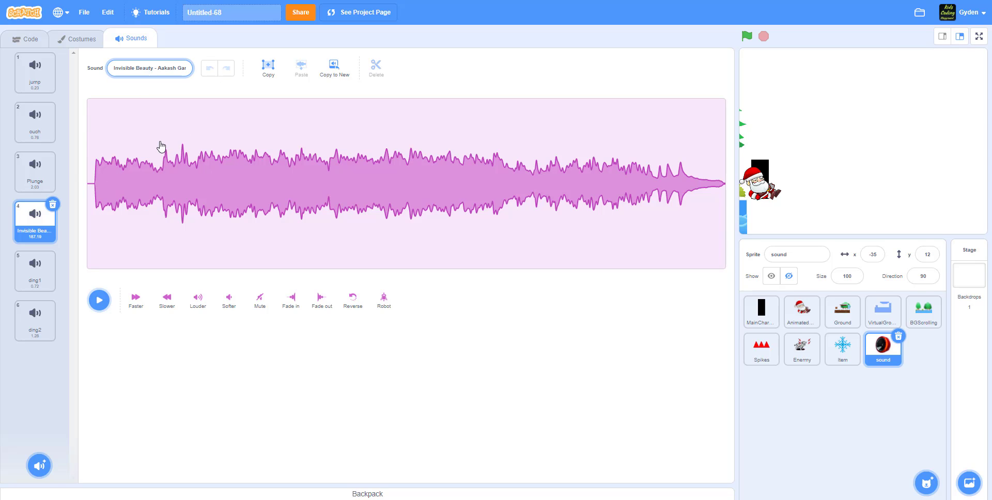
{"action": "key", "text": "End"}
Step: Play the ding1 and ding2 sounds of the sound sprite to preview them
{"action": "left_click", "coordinate": [36, 281]}
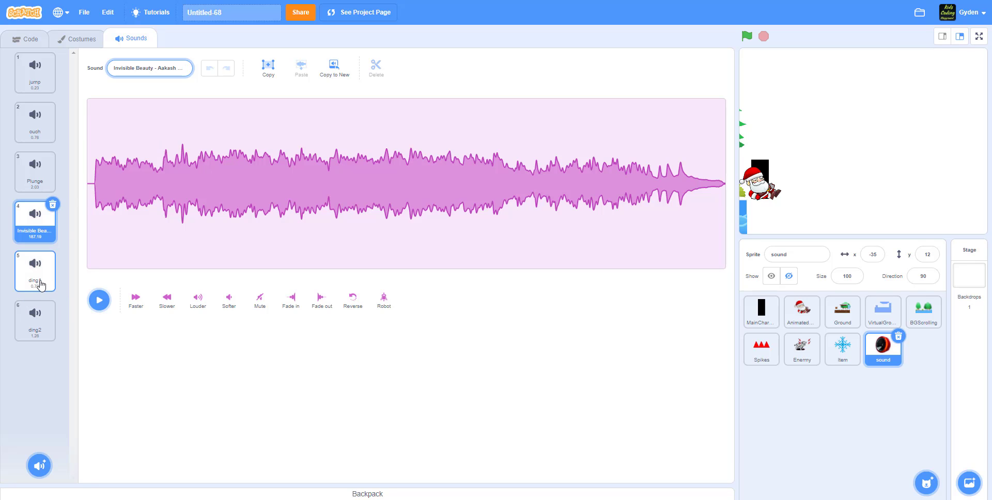
{"action": "left_click", "coordinate": [99, 300]}
{"action": "left_click", "coordinate": [54, 316]}
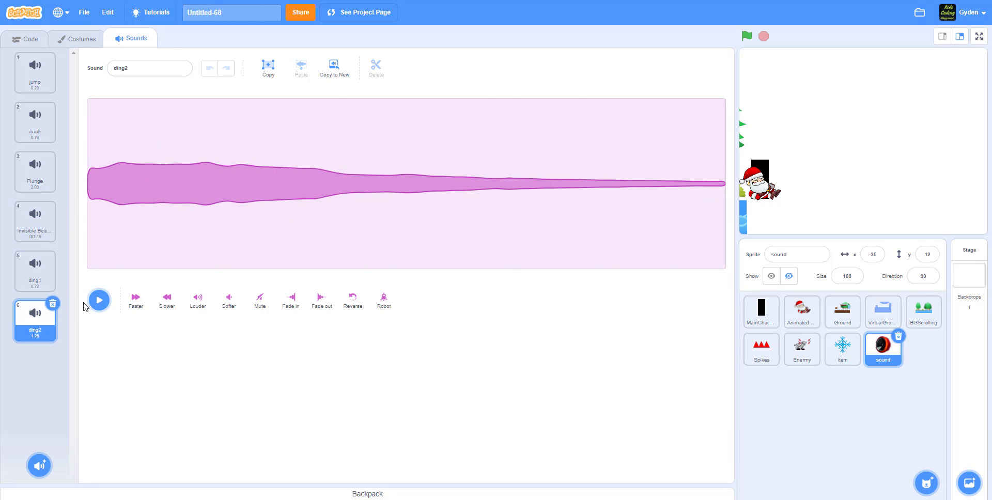
{"action": "left_click", "coordinate": [98, 300]}
Step: Add the BG costume from the backpack to the Stage as a backdrop
{"action": "left_click", "coordinate": [27, 48]}
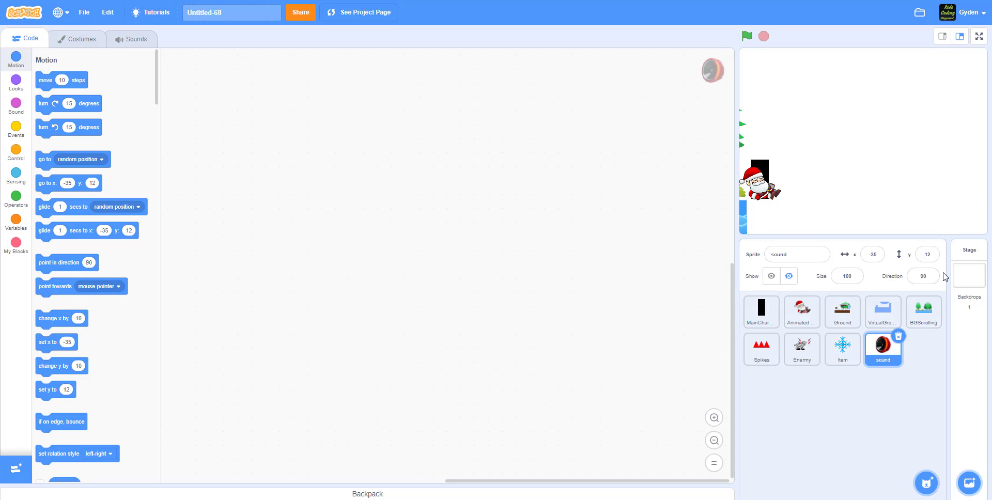
{"action": "left_click", "coordinate": [971, 278]}
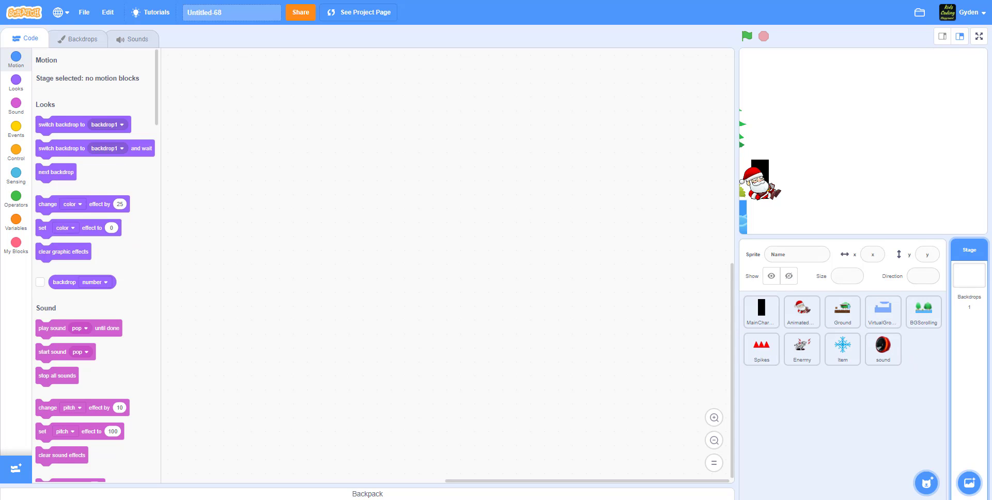
{"action": "left_click", "coordinate": [368, 493]}
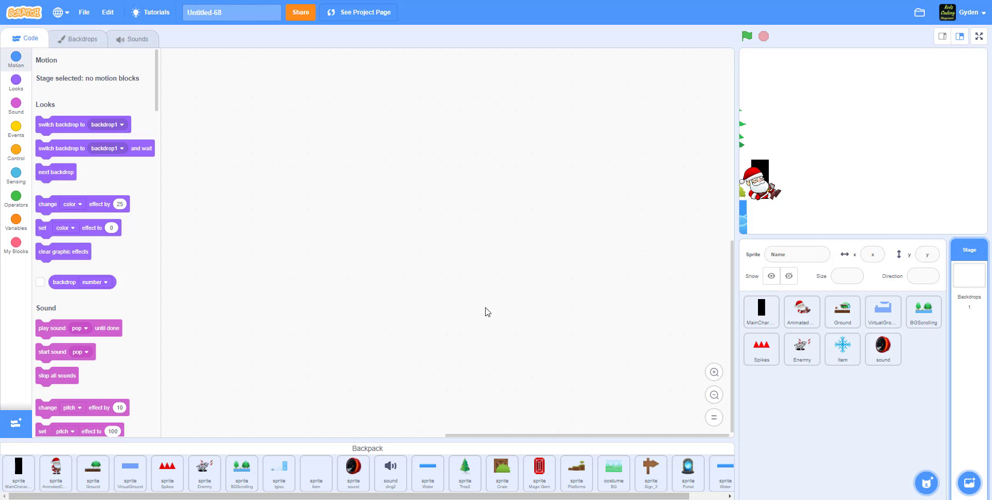
{"action": "left_click", "coordinate": [400, 450]}
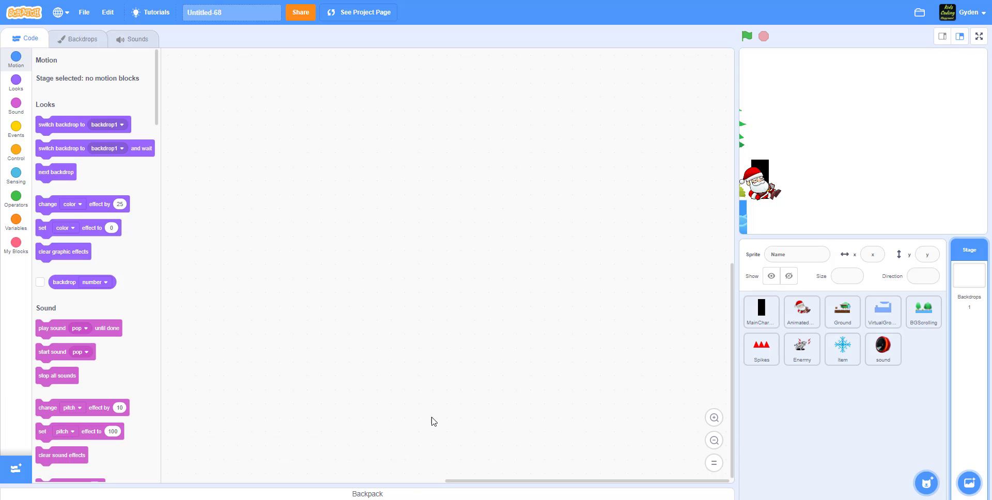
{"action": "left_click", "coordinate": [407, 492]}
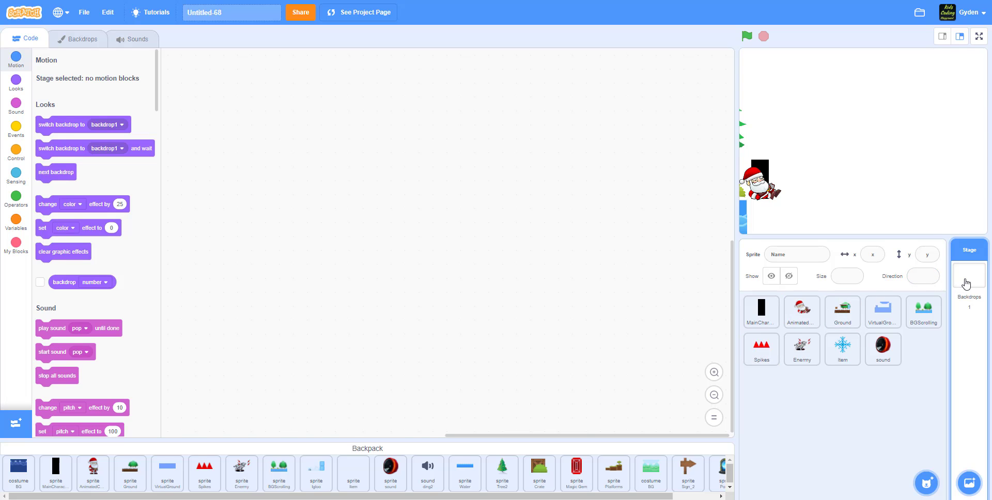
{"action": "left_click_drag", "start_coordinate": [19, 469], "coordinate": [967, 337]}
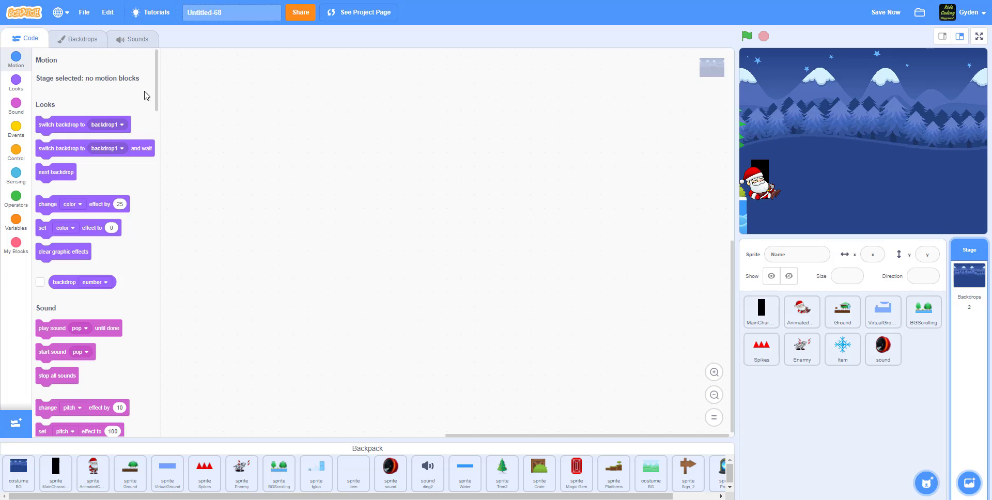
Step: Delete the blank backdrop1 from the Stage's backdrops
{"action": "left_click", "coordinate": [83, 41]}
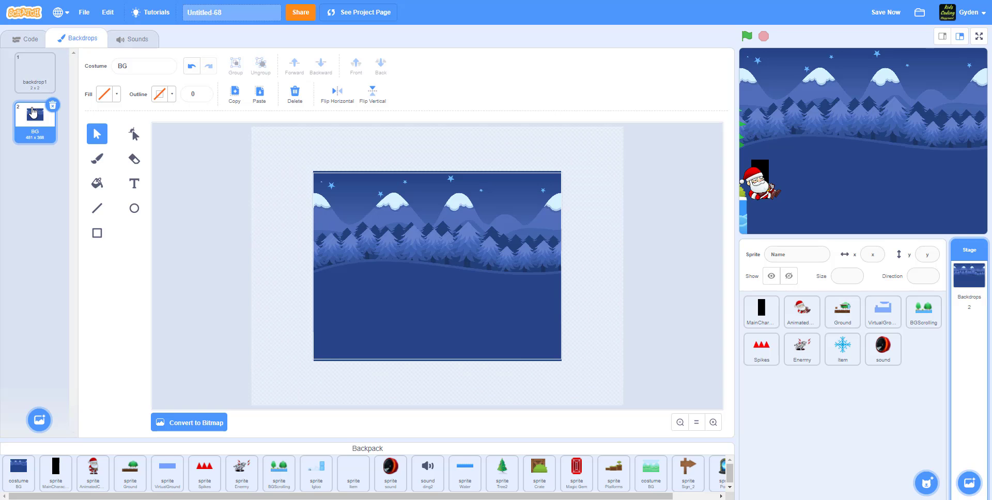
{"action": "left_click", "coordinate": [34, 77]}
{"action": "left_click", "coordinate": [52, 55]}
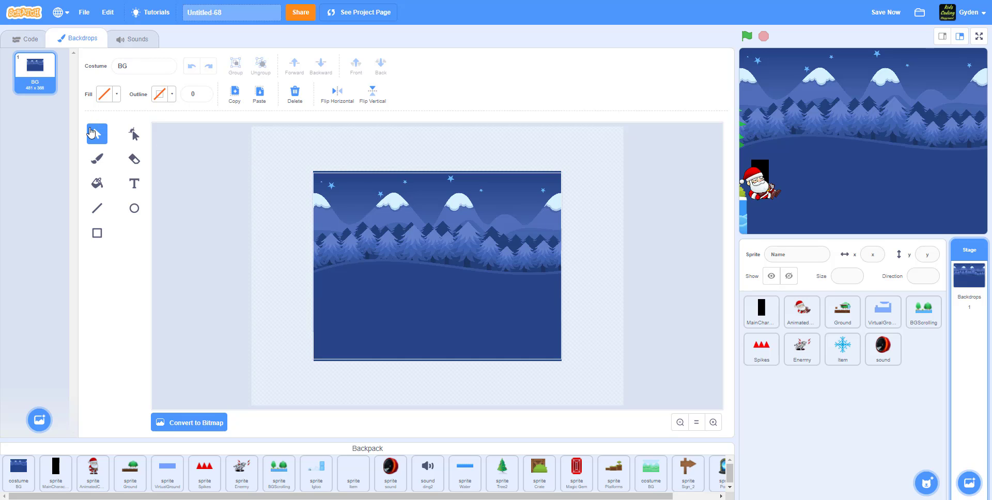
Step: Select the overlapping image copies in the BG backdrop one by one to examine how they are stacked
{"action": "left_click", "coordinate": [398, 203]}
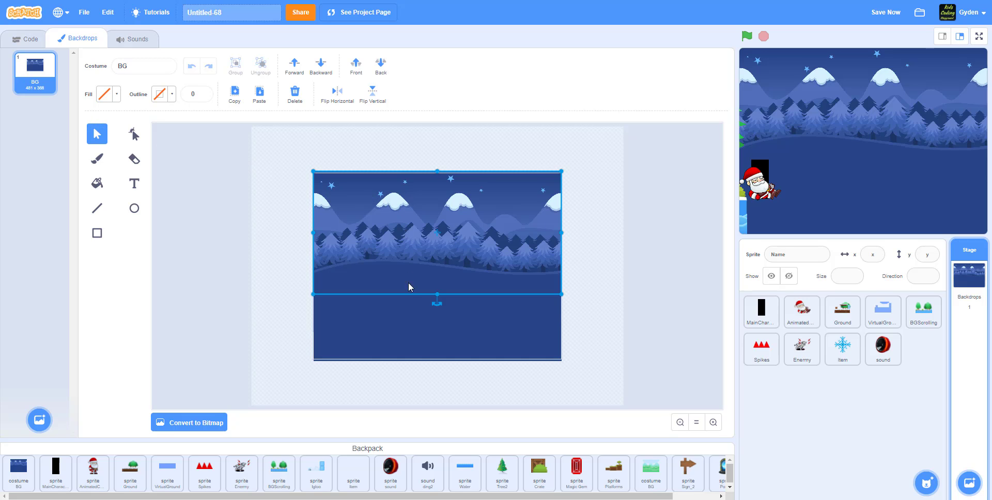
{"action": "left_click", "coordinate": [408, 302]}
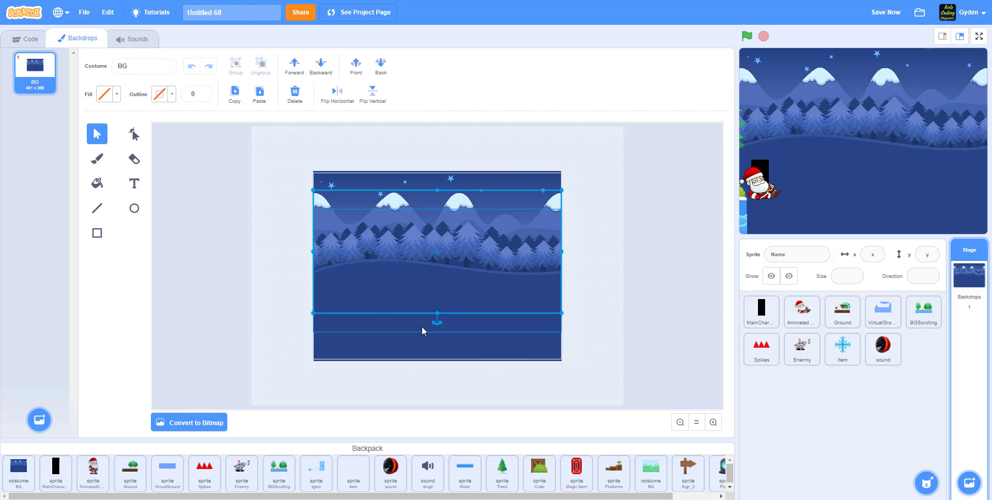
{"action": "left_click", "coordinate": [422, 327]}
{"action": "left_click", "coordinate": [421, 346]}
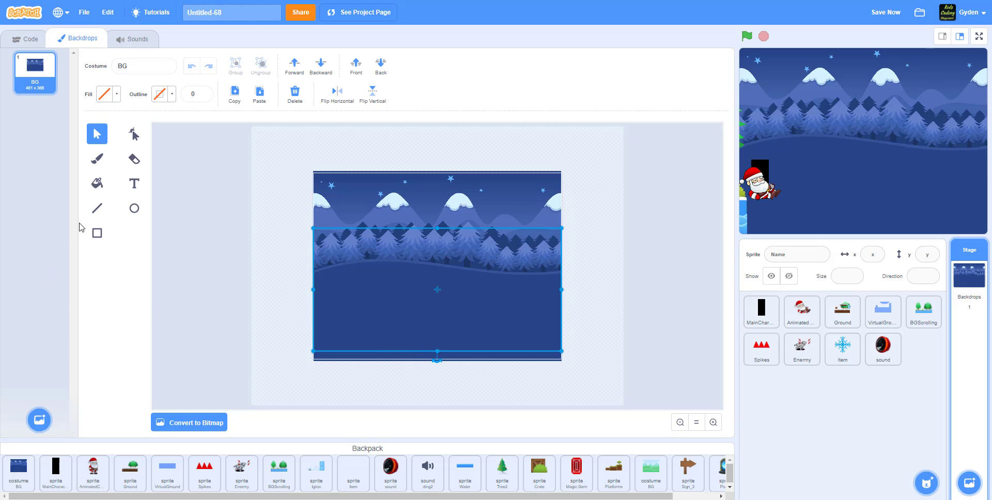
Step: Upload BG.png from the SantaRunPlatformer > WinterTileset > png > BG folder as a second backdrop
{"action": "mouse_move", "coordinate": [39, 420]}
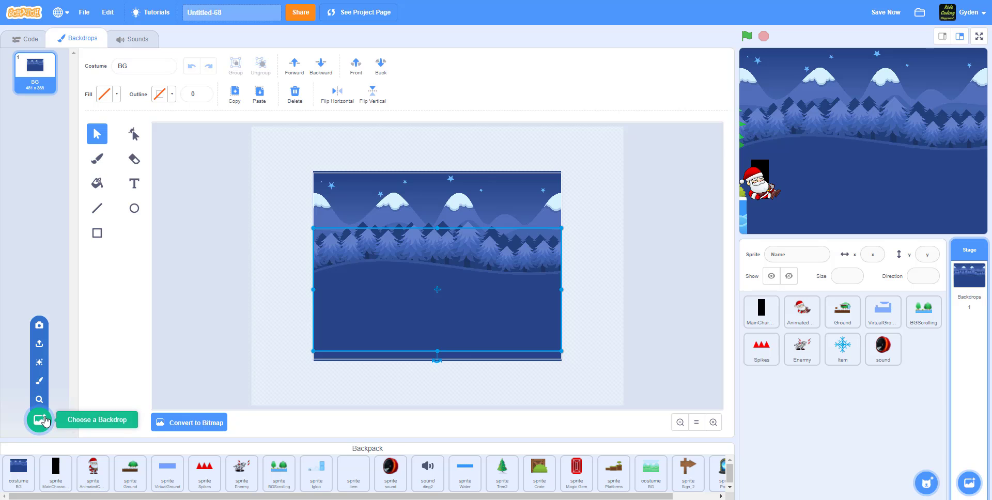
{"action": "left_click", "coordinate": [39, 346]}
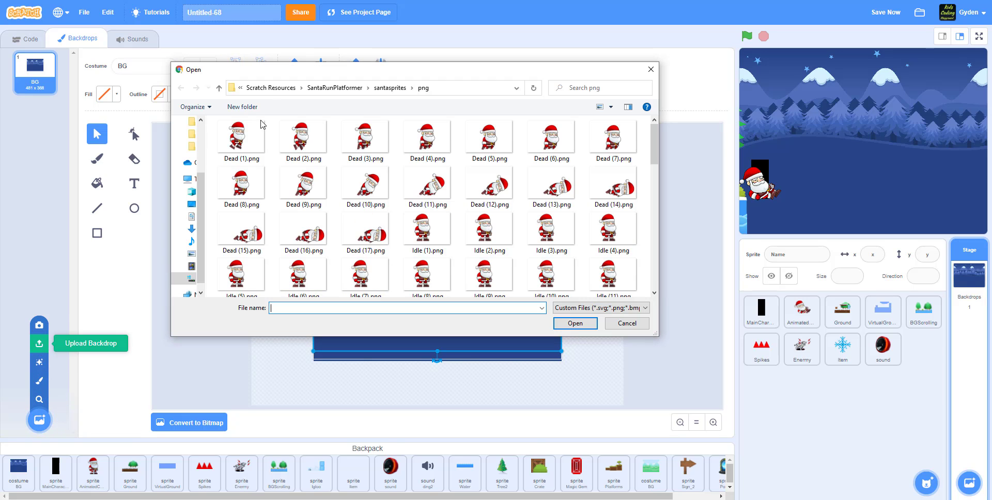
{"action": "left_click", "coordinate": [283, 88]}
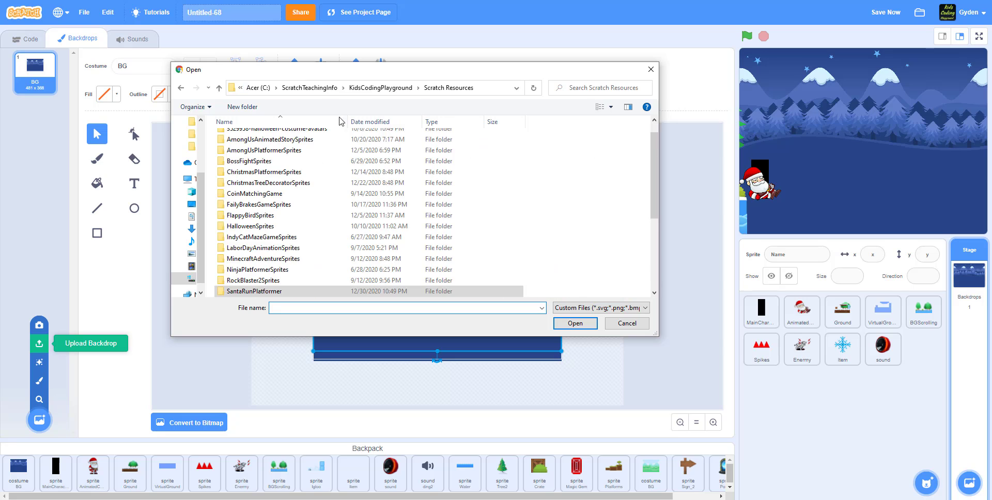
{"action": "left_click", "coordinate": [180, 88]}
{"action": "left_click", "coordinate": [341, 89]}
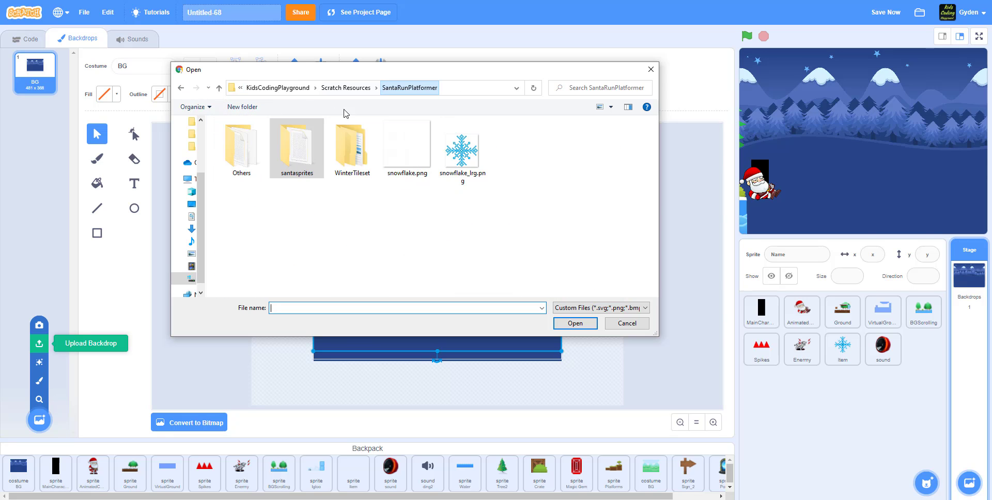
{"action": "double_click", "coordinate": [336, 157]}
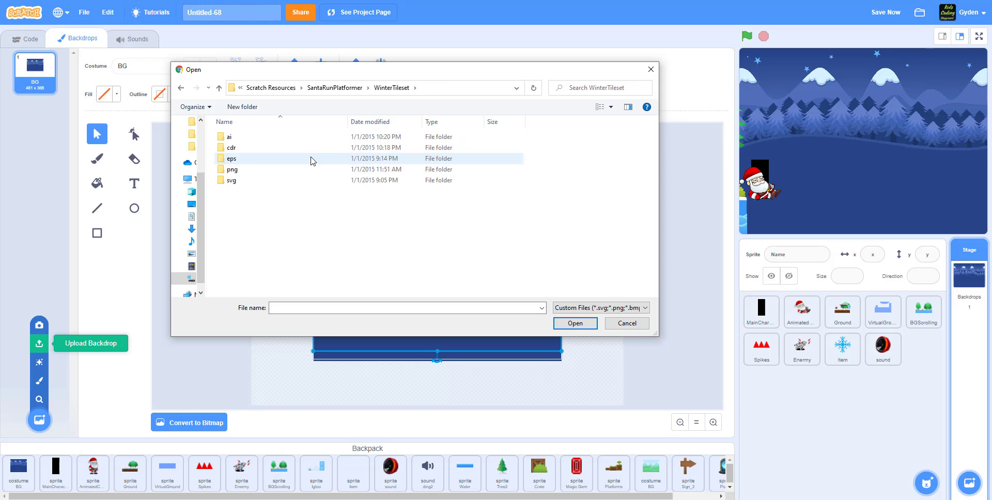
{"action": "double_click", "coordinate": [235, 170]}
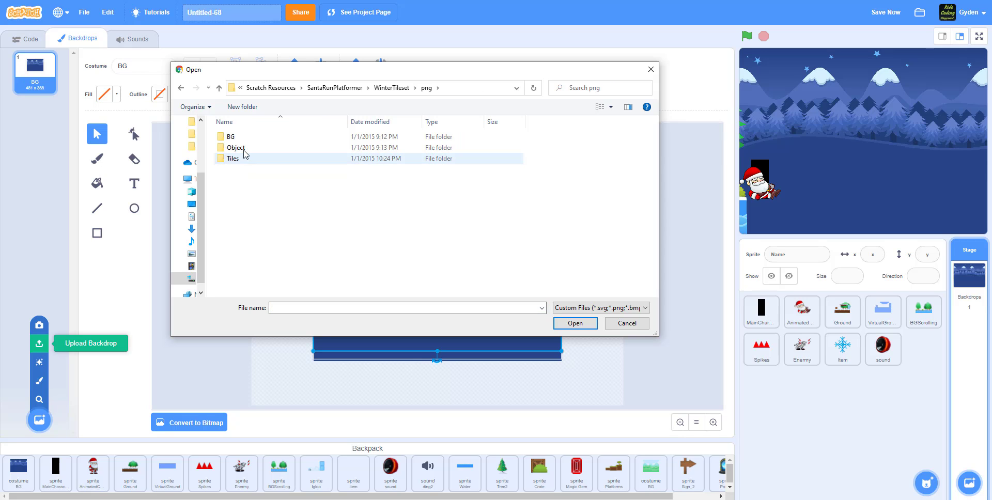
{"action": "double_click", "coordinate": [231, 137]}
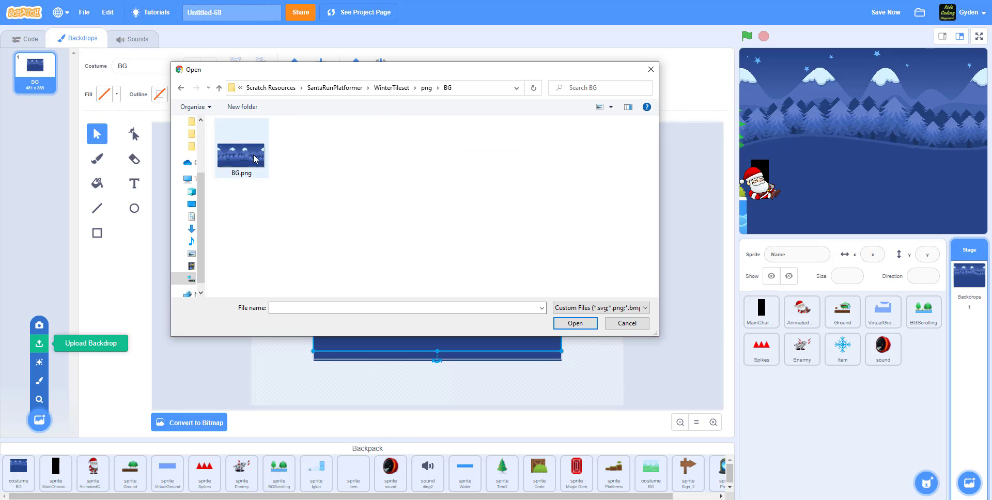
{"action": "left_click", "coordinate": [248, 155]}
{"action": "left_click", "coordinate": [575, 322]}
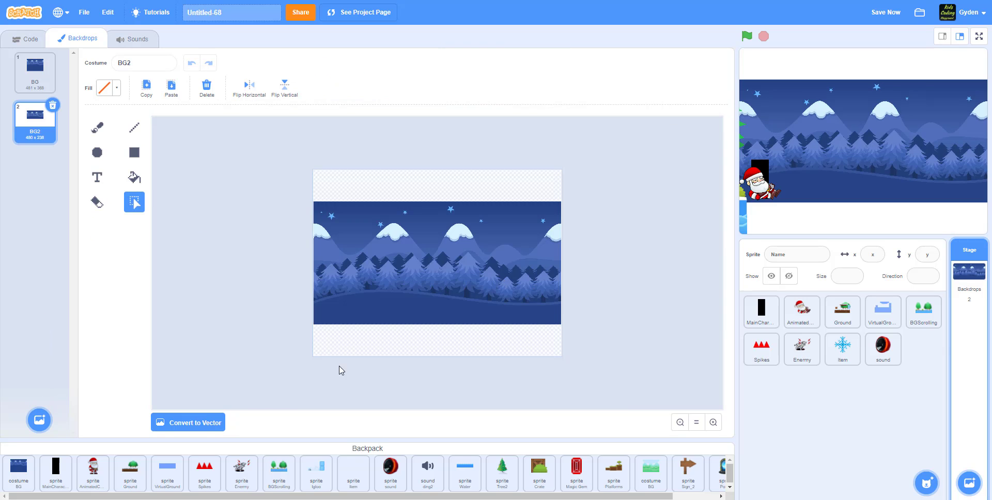
Step: Convert the BG2 backdrop to vector and move its image up to the canvas's upper edge
{"action": "left_click", "coordinate": [204, 429]}
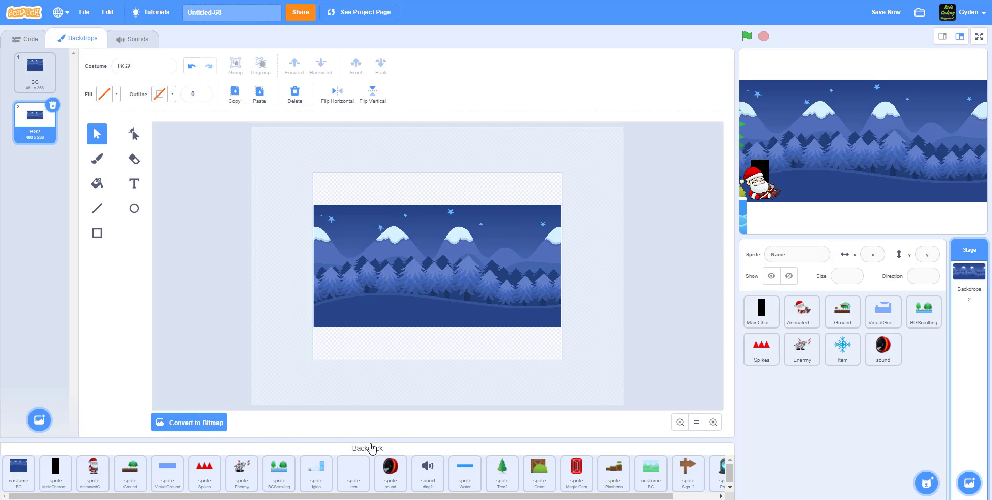
{"action": "left_click", "coordinate": [426, 241]}
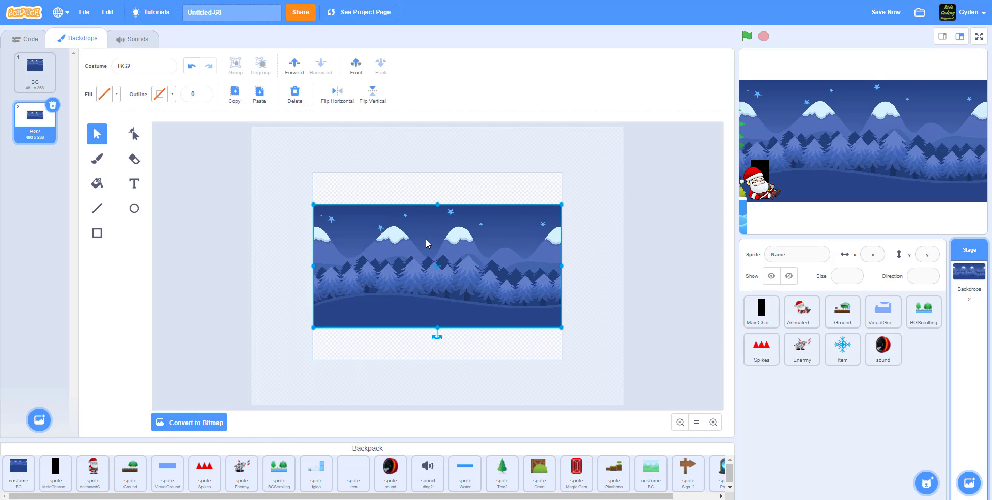
{"action": "left_click_drag", "start_coordinate": [426, 240], "coordinate": [425, 207]}
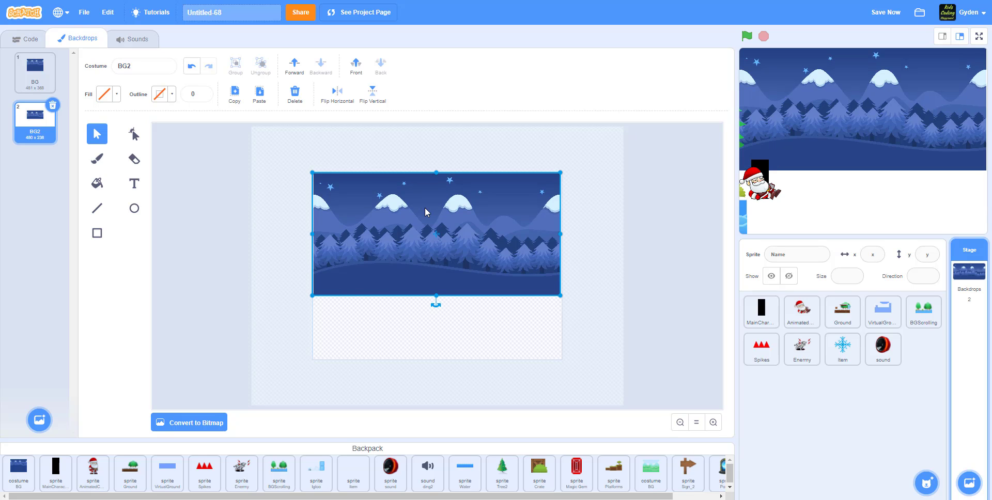
Step: Paste a copy of the image into BG2, send it to the back and shift it lower to extend the ground
{"action": "left_click", "coordinate": [302, 237]}
{"action": "key", "text": "ctrl+v"}
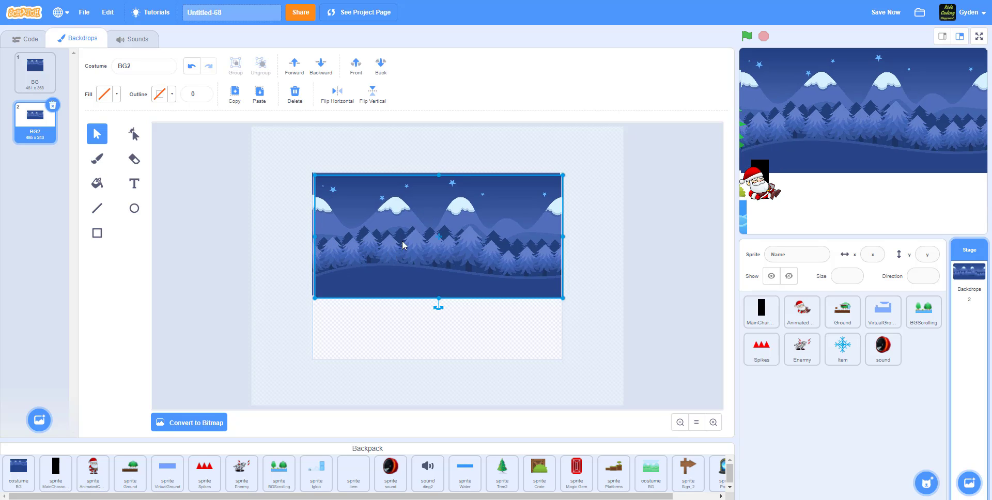
{"action": "left_click_drag", "start_coordinate": [403, 244], "coordinate": [404, 268]}
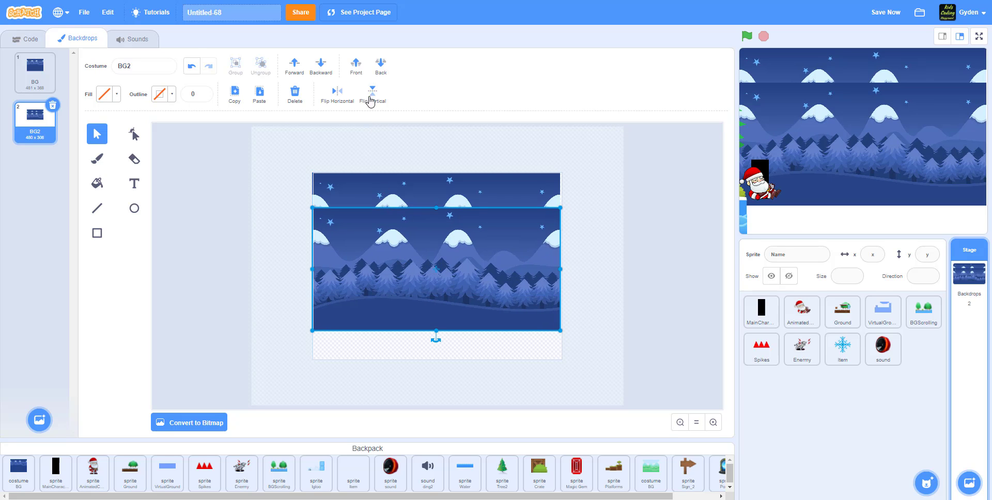
{"action": "left_click", "coordinate": [381, 66]}
{"action": "left_click_drag", "start_coordinate": [438, 312], "coordinate": [436, 295]}
{"action": "left_click", "coordinate": [281, 272]}
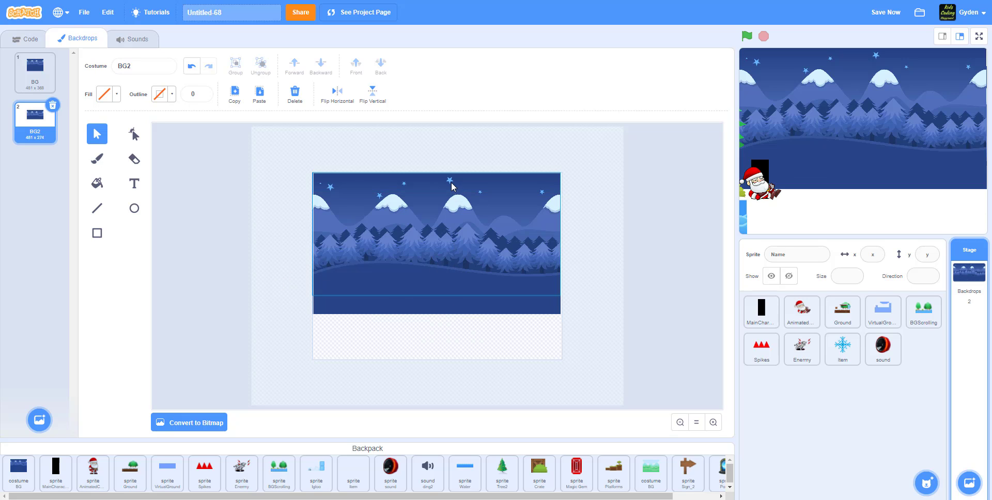
Step: Try stretching the BG2 image vertically to fill the canvas, and undo the stretch
{"action": "left_click", "coordinate": [468, 264]}
{"action": "left_click_drag", "start_coordinate": [436, 295], "coordinate": [450, 367]}
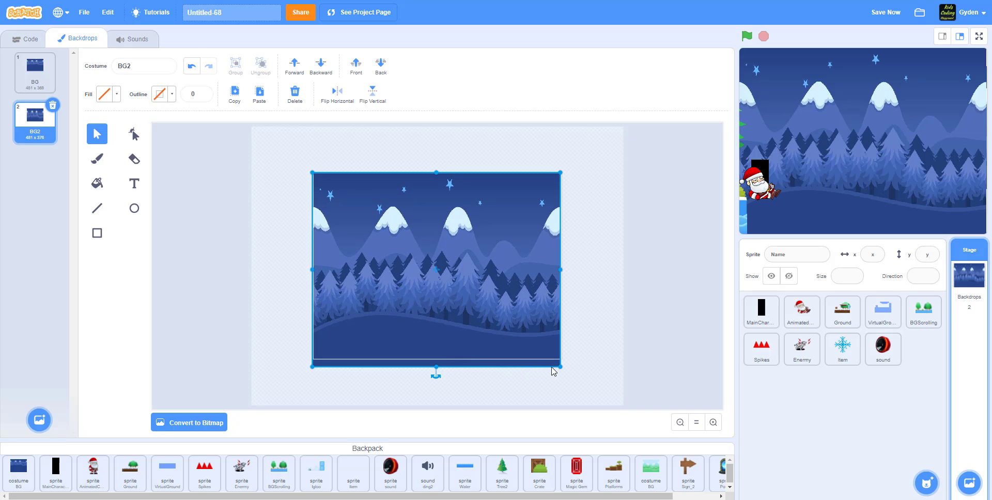
{"action": "key", "text": "ctrl+z"}
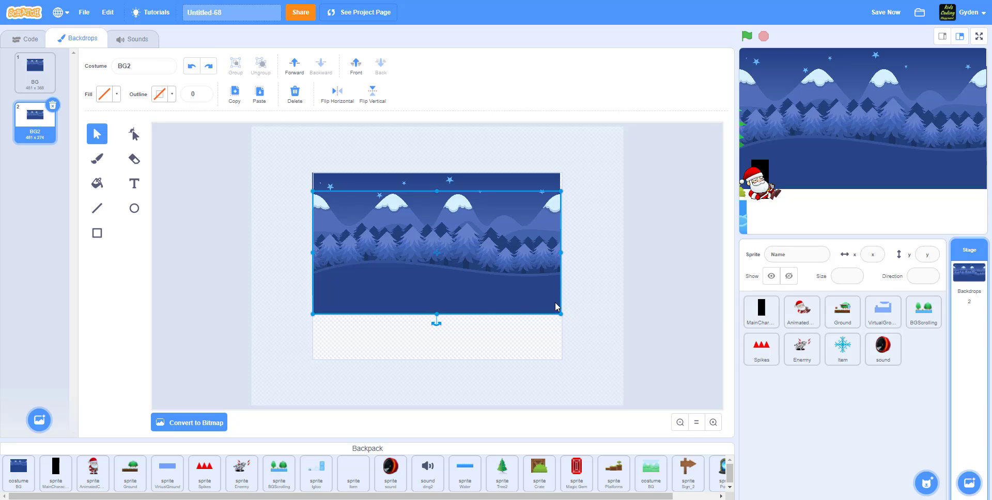
Step: Paste another copy of the image into BG2, send it to the back and align it lower to extend the ground
{"action": "left_click", "coordinate": [506, 338]}
{"action": "key", "text": "ctrl+v"}
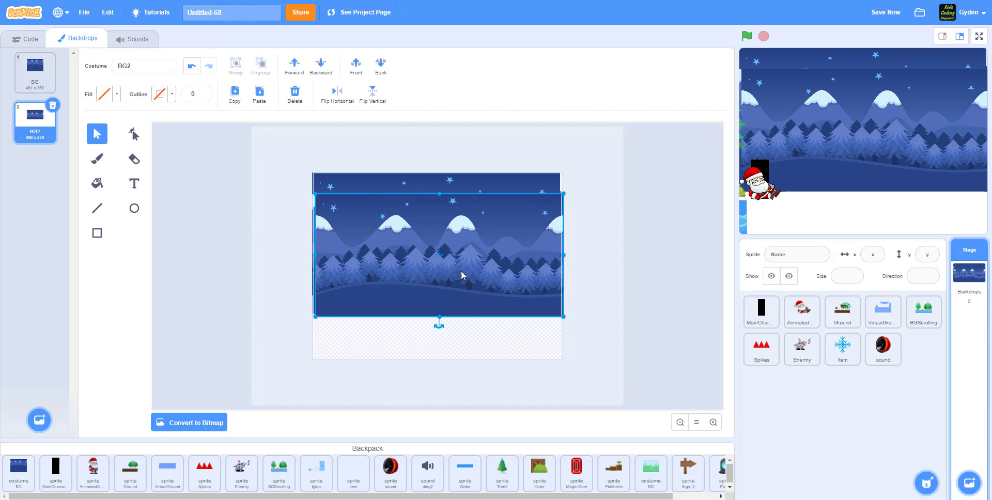
{"action": "left_click_drag", "start_coordinate": [461, 272], "coordinate": [460, 304]}
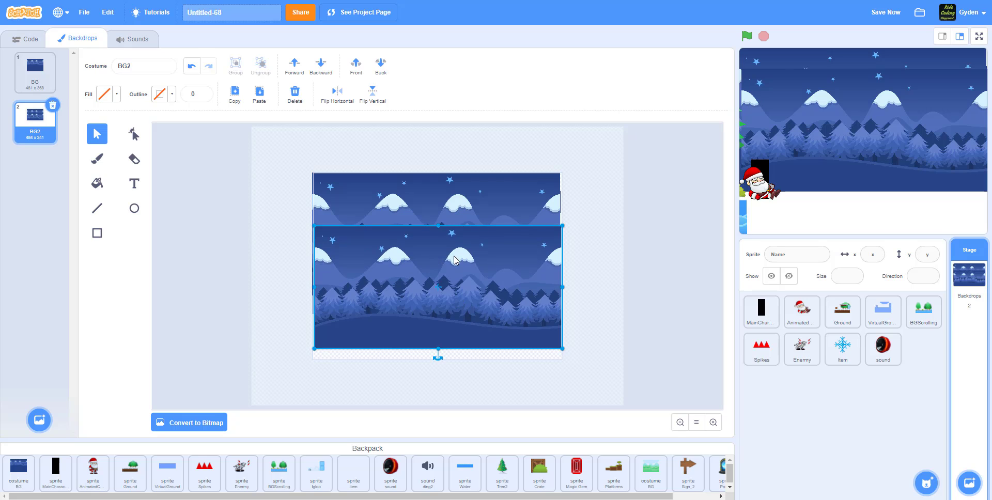
{"action": "left_click", "coordinate": [380, 69]}
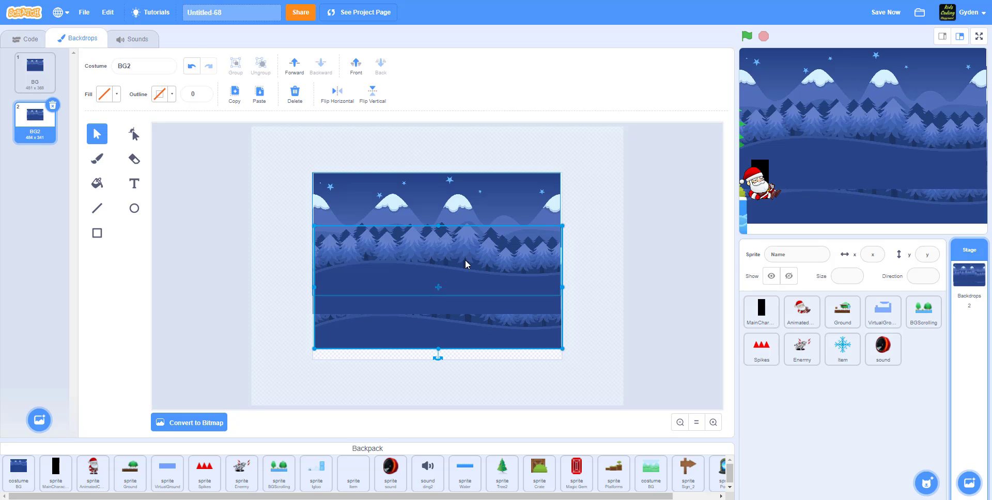
{"action": "left_click_drag", "start_coordinate": [458, 325], "coordinate": [457, 313]}
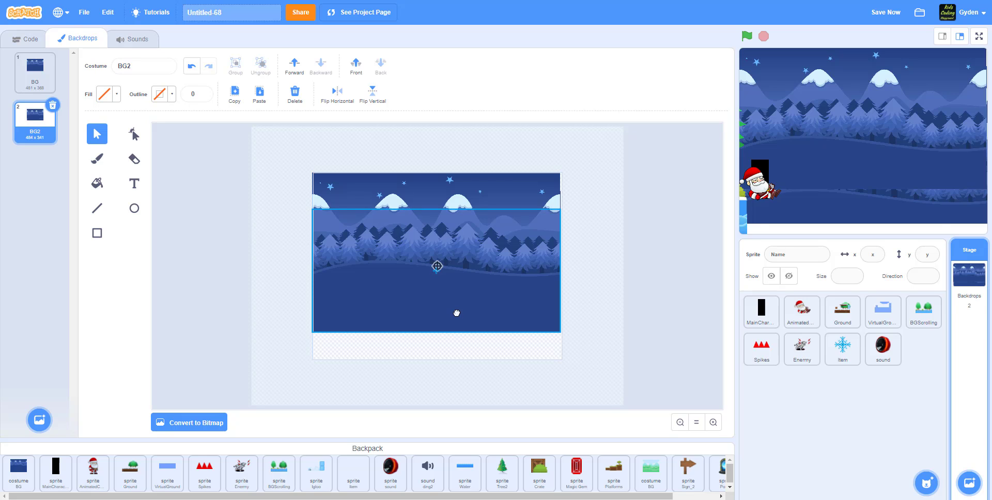
{"action": "left_click", "coordinate": [608, 310]}
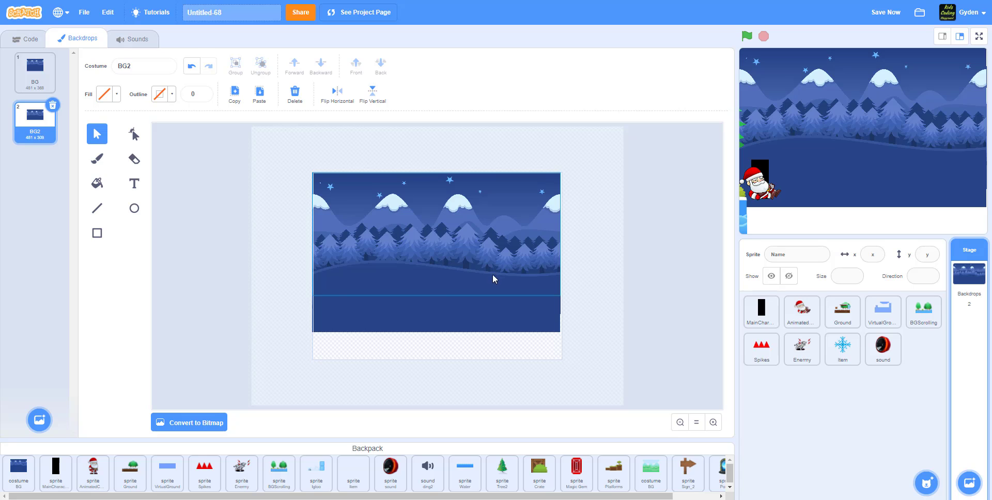
Step: Place one more image copy behind the others in BG2, aligned with their sides and shifted further down toward the canvas's lower edge
{"action": "left_click_drag", "start_coordinate": [492, 274], "coordinate": [460, 306]}
{"action": "left_click", "coordinate": [387, 78]}
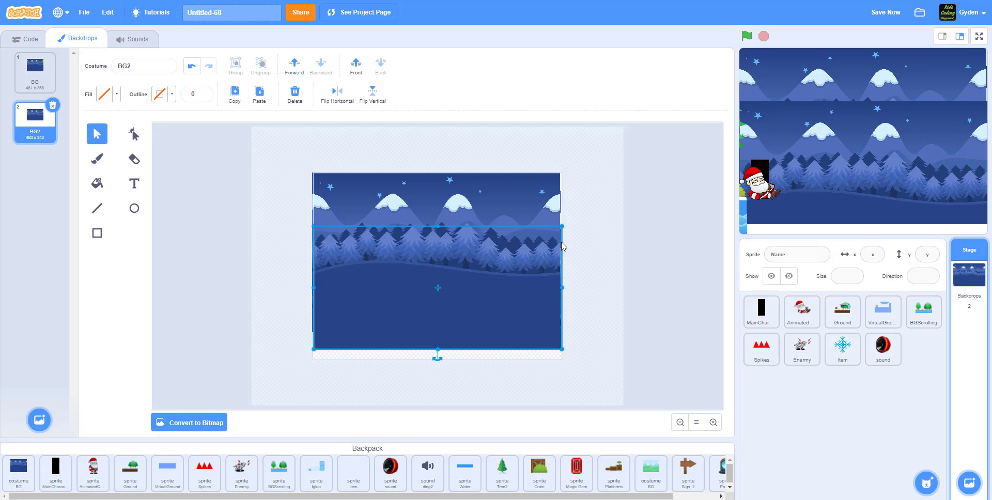
{"action": "left_click_drag", "start_coordinate": [501, 336], "coordinate": [499, 336]}
{"action": "left_click", "coordinate": [602, 339]}
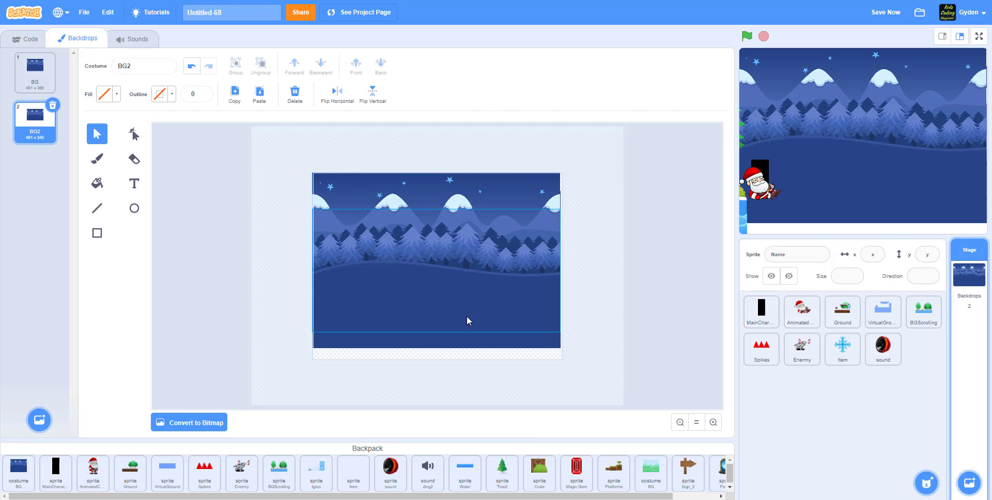
Step: Delete the BG2 backdrop and return to the stage's code workspace with the Backpack collapsed
{"action": "left_click", "coordinate": [38, 75]}
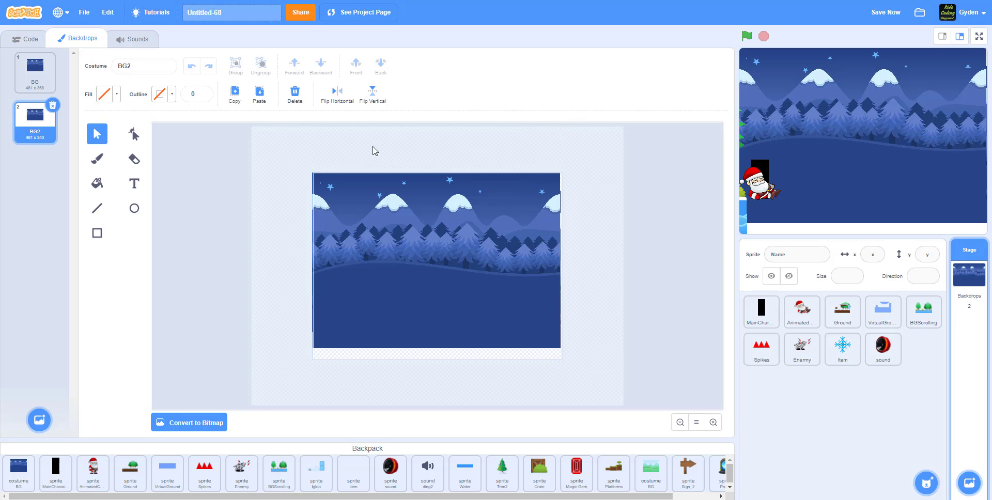
{"action": "left_click", "coordinate": [52, 105]}
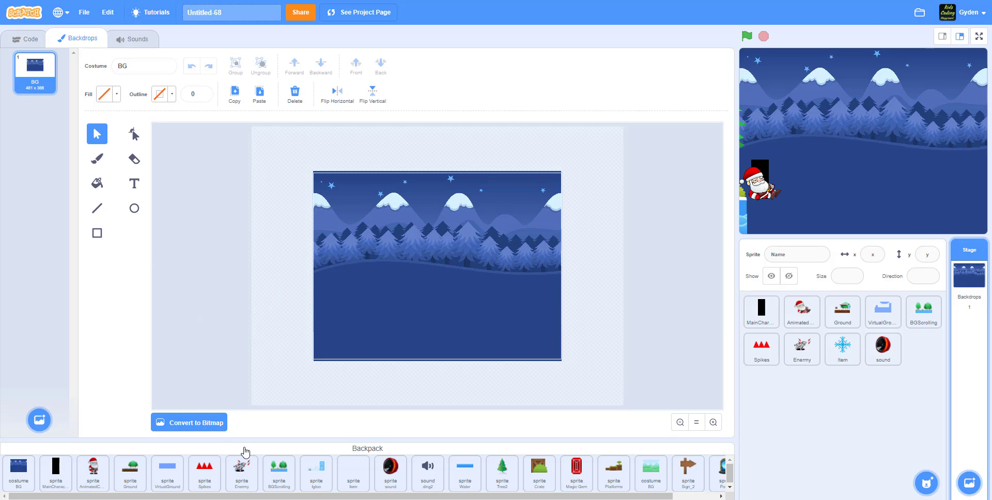
{"action": "left_click", "coordinate": [277, 450]}
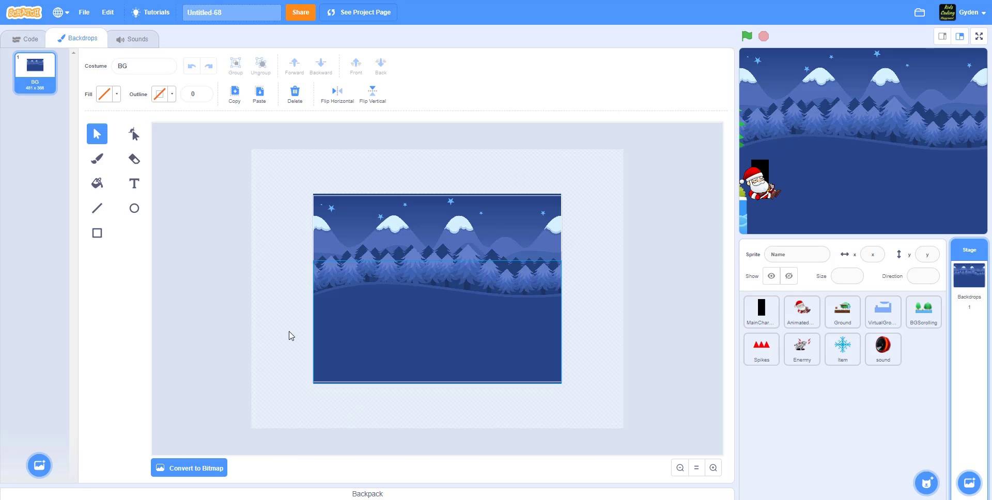
{"action": "left_click", "coordinate": [25, 42]}
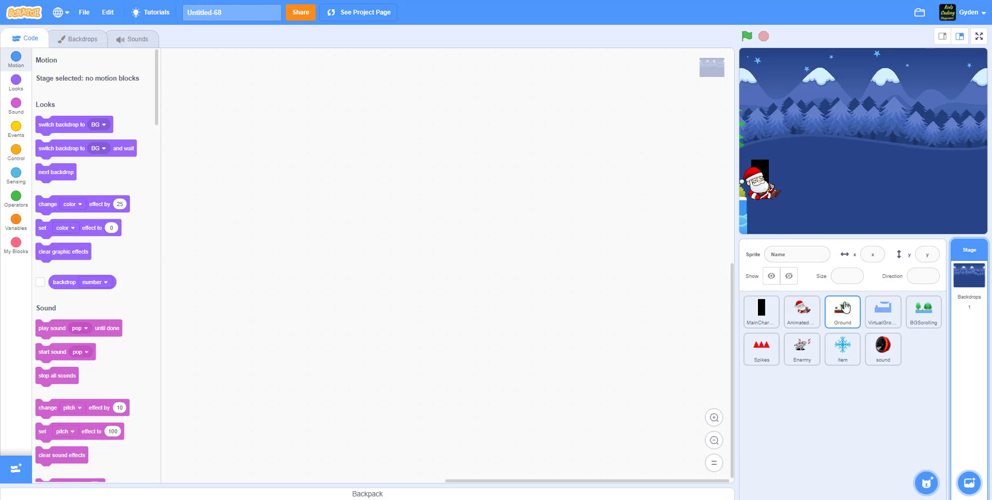